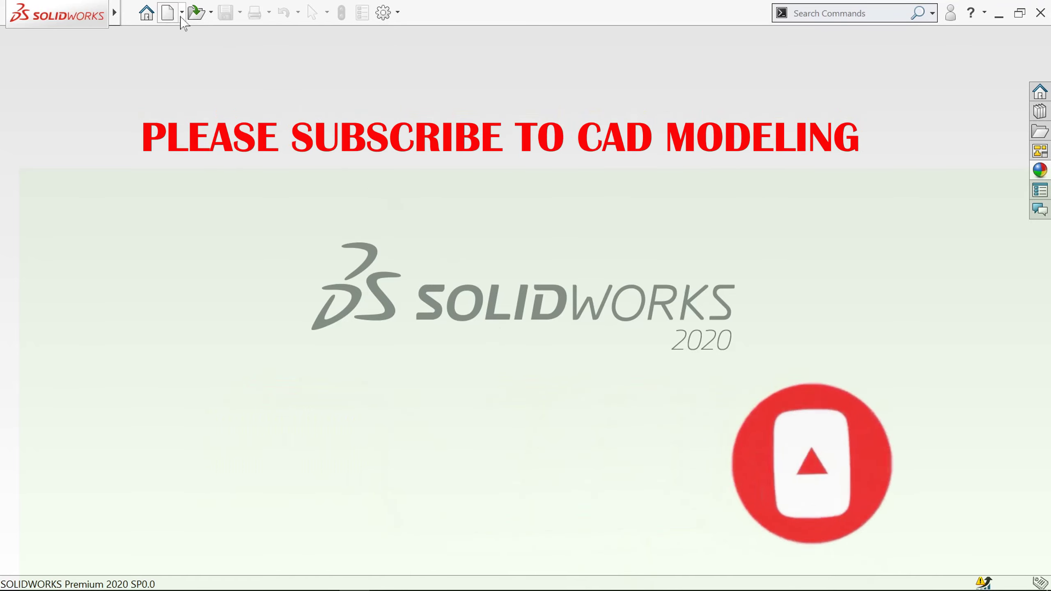
# Create a new part document and turn on the CommandManager ribbon
pyautogui.click(168, 13)
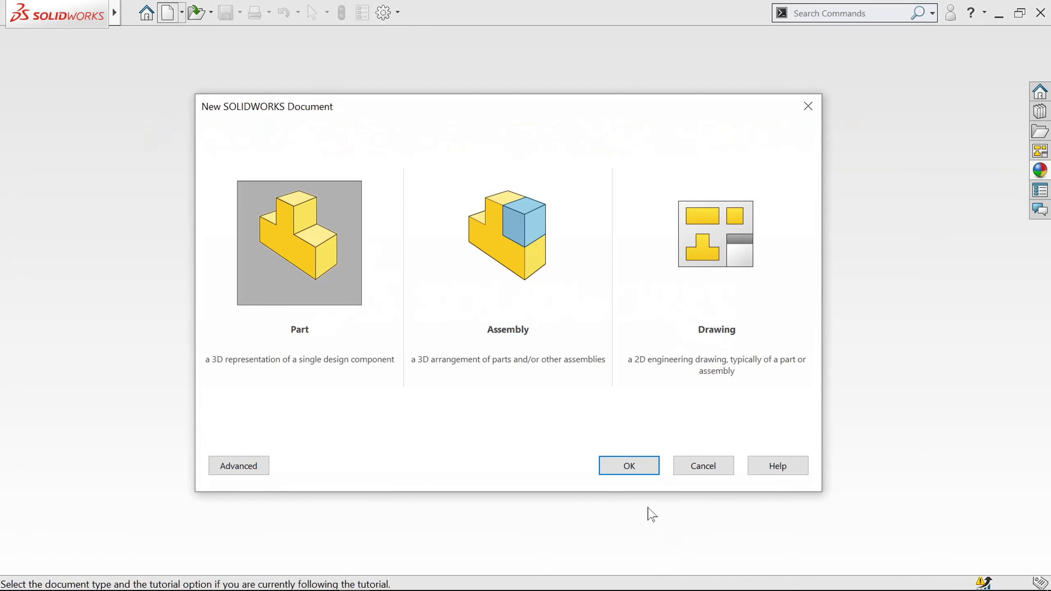
pyautogui.click(630, 466)
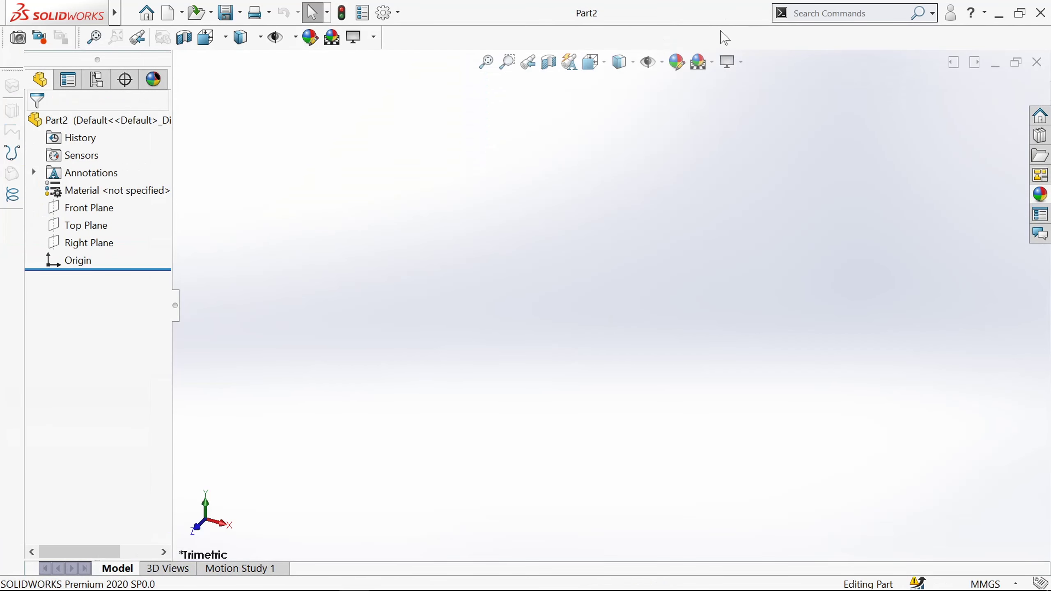
pyautogui.rightClick(725, 38)
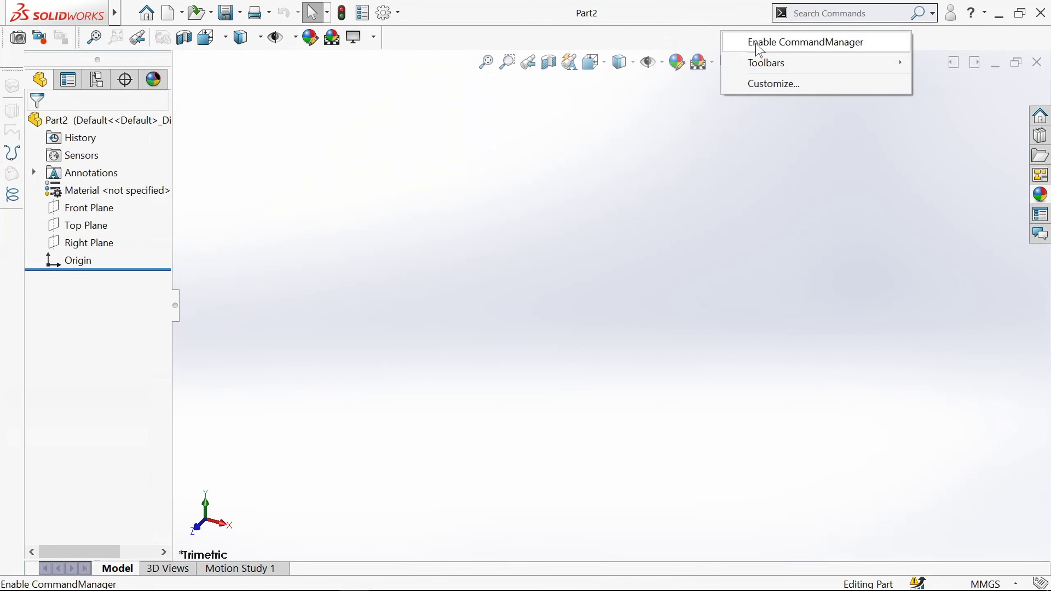
pyautogui.click(757, 43)
# Start a new sketch on the Top Plane
pyautogui.click(71, 124)
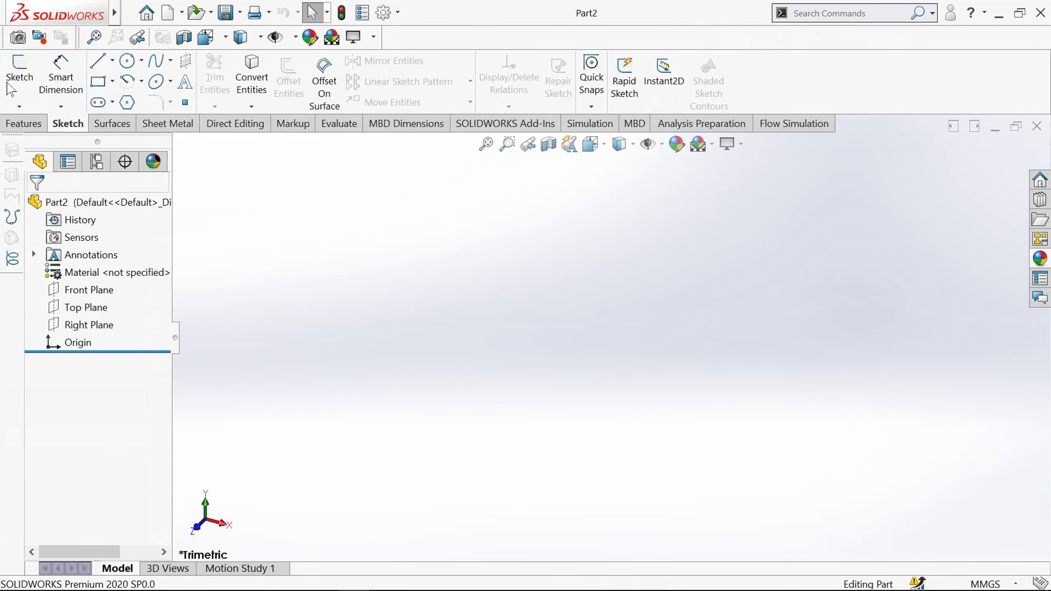
pyautogui.click(19, 70)
pyautogui.click(420, 354)
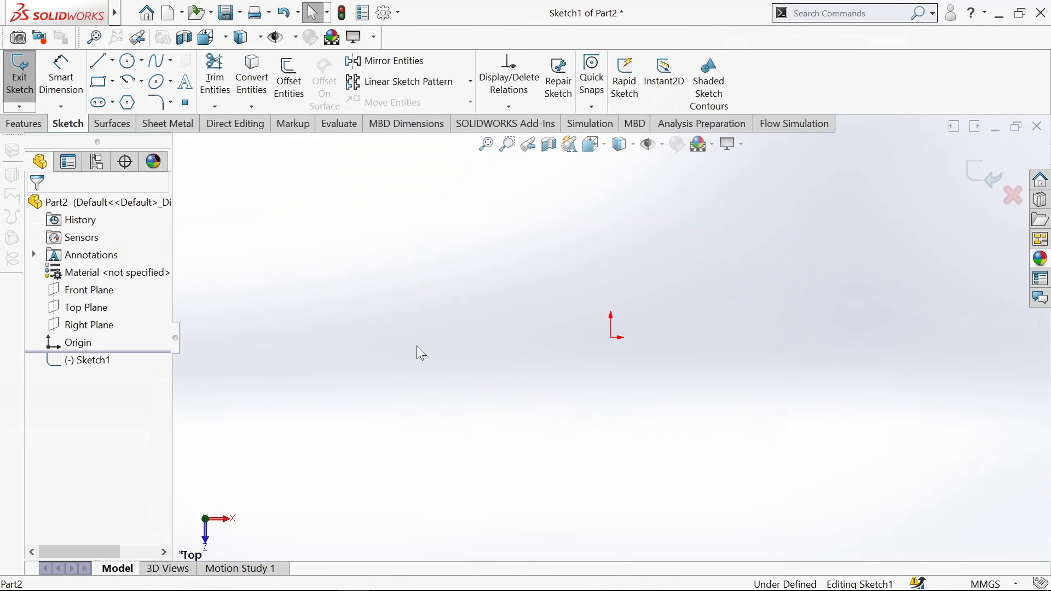
# Draw a horizontal centerline and a circle centred at its left end
pyautogui.click(112, 60)
pyautogui.click(128, 109)
pyautogui.click(371, 338)
pyautogui.click(754, 338)
pyautogui.click(389, 337)
pyautogui.click(425, 338)
# Add the inner concentric circle and dimension the circles Ø24 and Ø15 mm
pyautogui.click(61, 77)
pyautogui.click(289, 345)
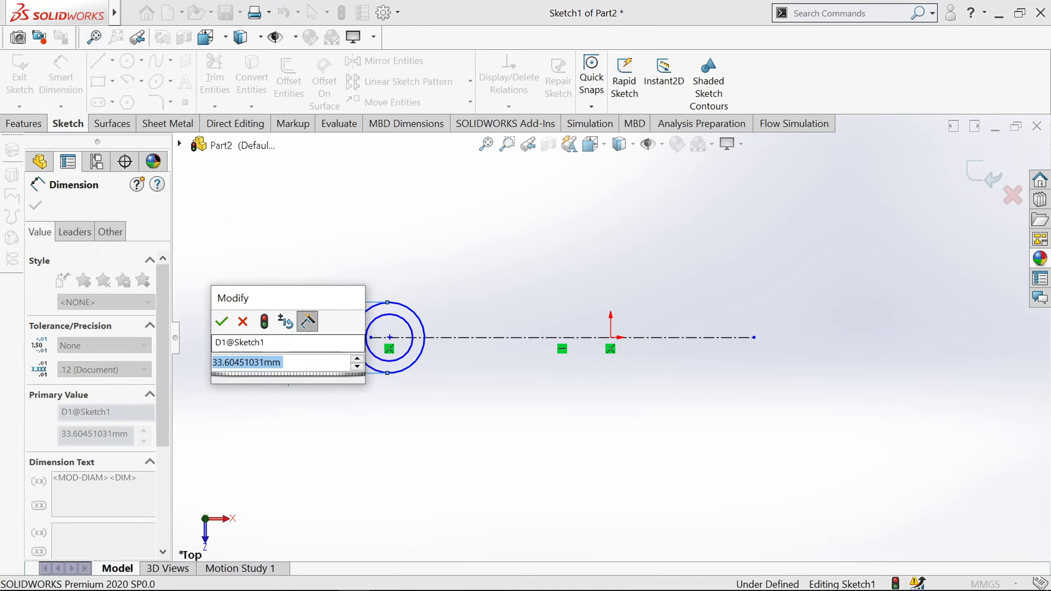
pyautogui.write('24')
pyautogui.press('Return')
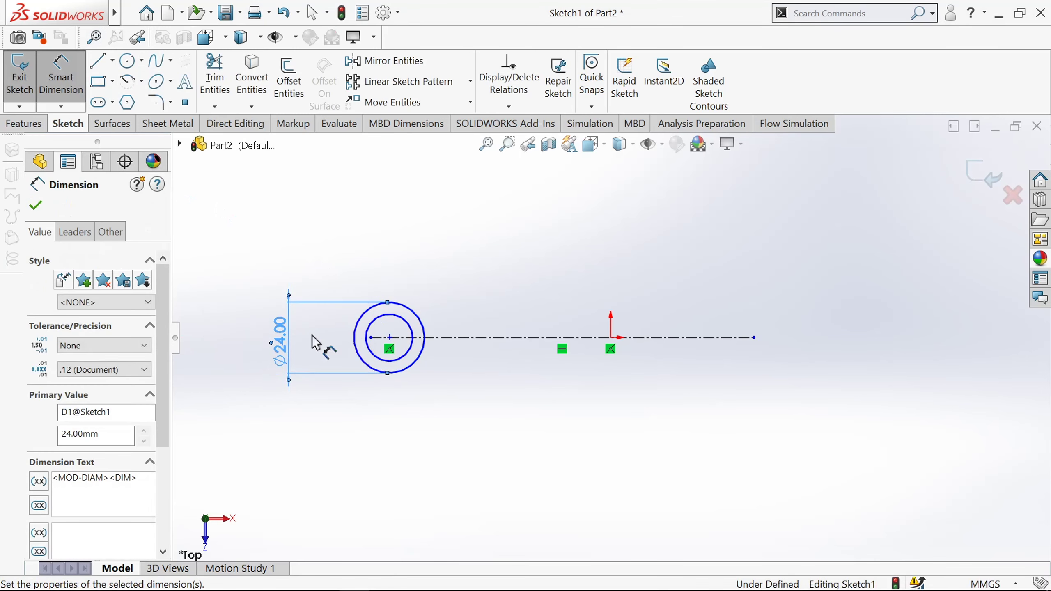
pyautogui.click(388, 315)
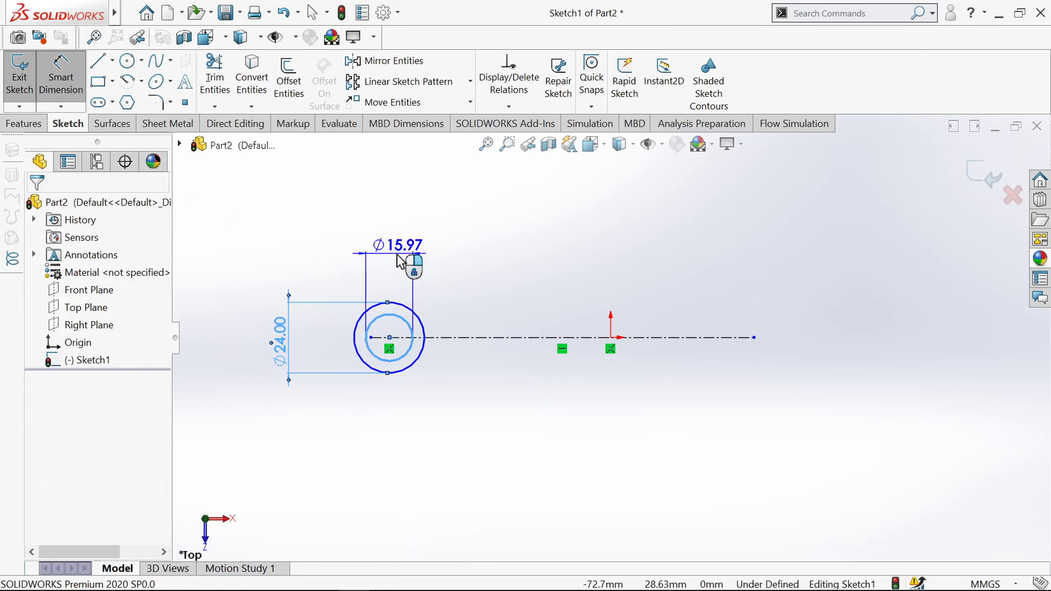
pyautogui.click(387, 249)
pyautogui.write('15')
pyautogui.press('Return')
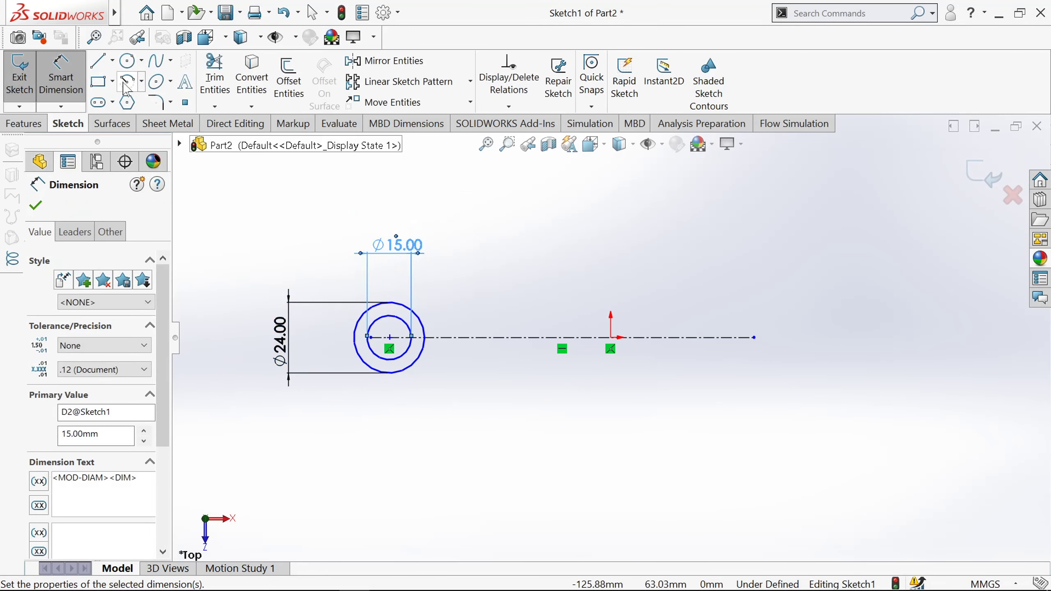
# Draw three 180° centre-point arcs at the origin, each from top to bottom
pyautogui.click(129, 82)
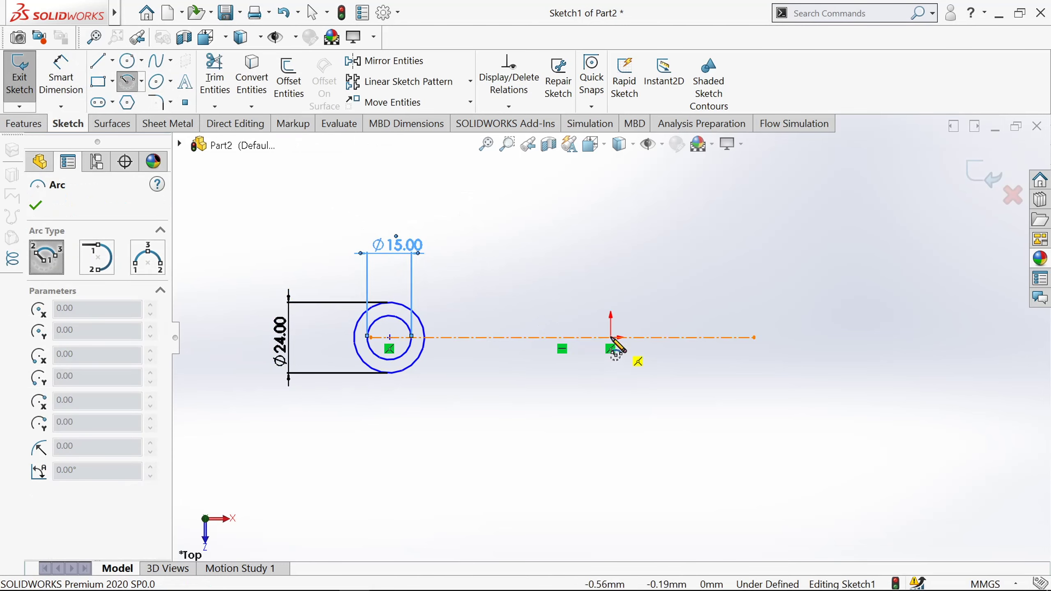
pyautogui.click(611, 338)
pyautogui.click(612, 262)
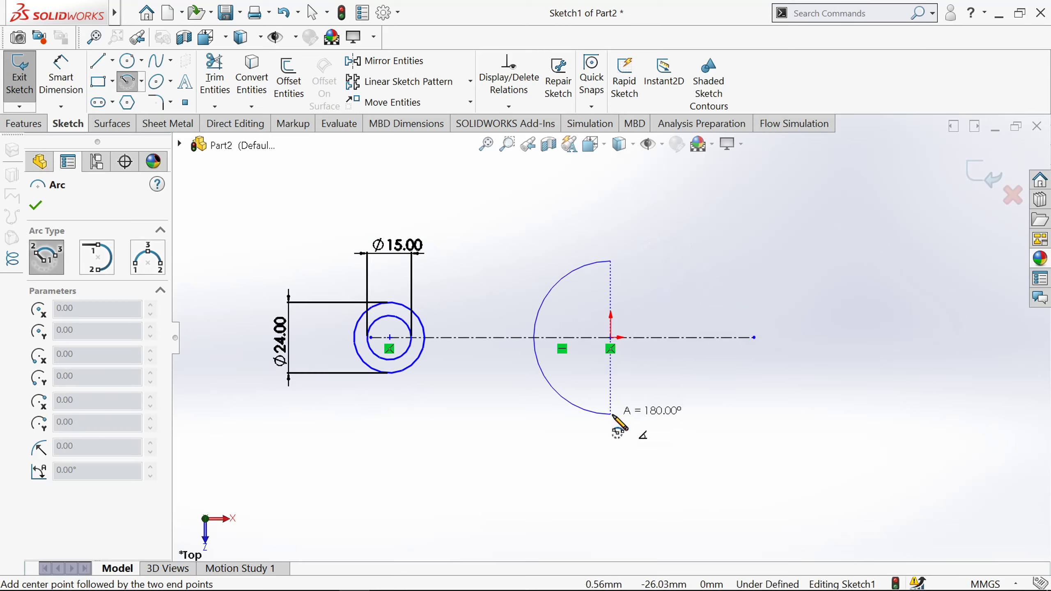
pyautogui.click(612, 414)
pyautogui.click(611, 338)
pyautogui.click(611, 289)
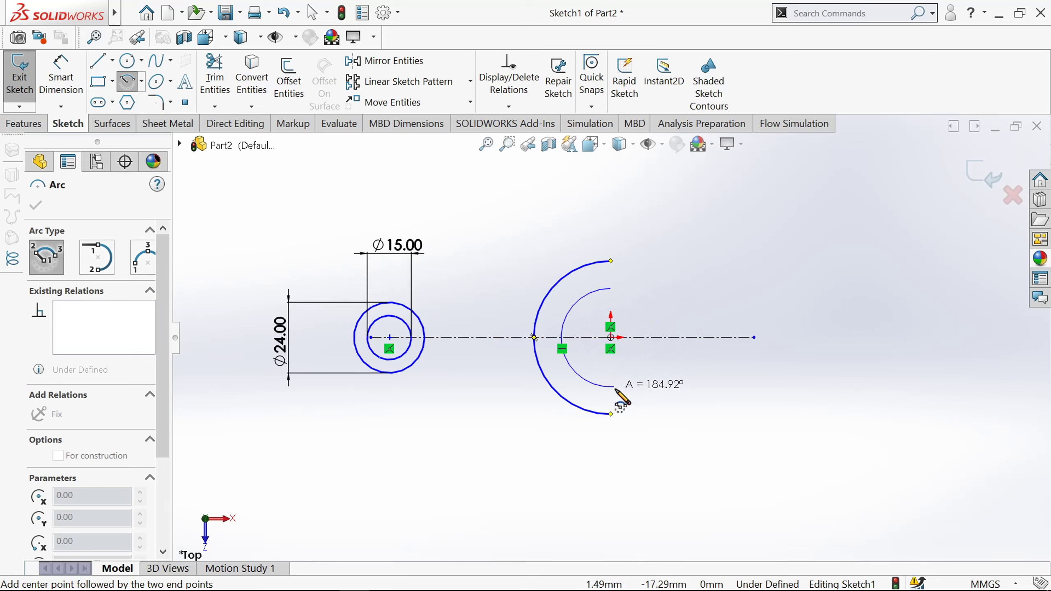
pyautogui.click(611, 387)
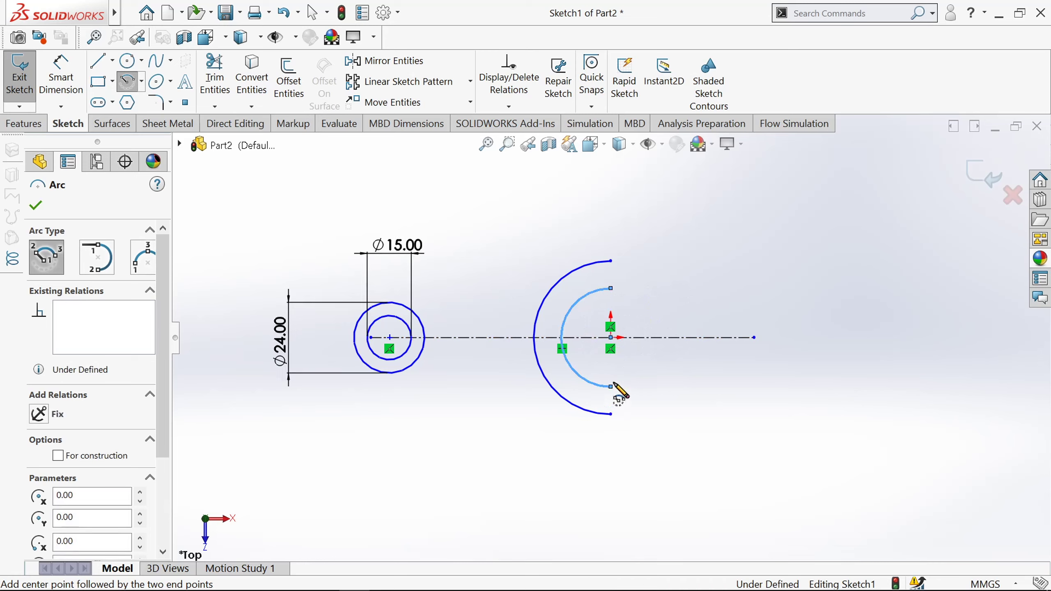
pyautogui.click(611, 338)
pyautogui.click(609, 305)
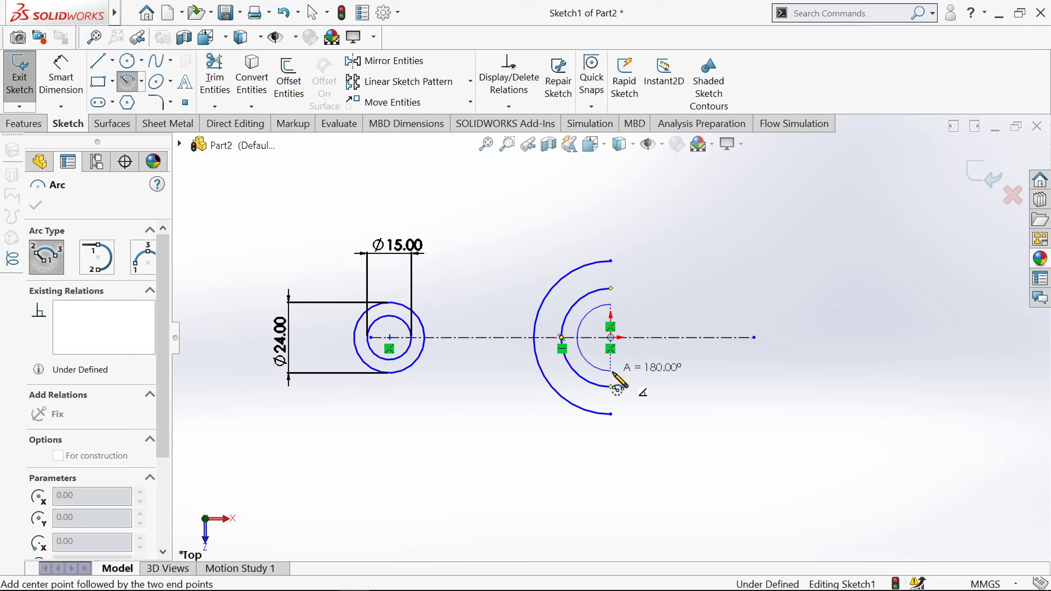
pyautogui.click(611, 386)
pyautogui.moveTo(399, 282); pyautogui.dragTo(399, 249, button='right')
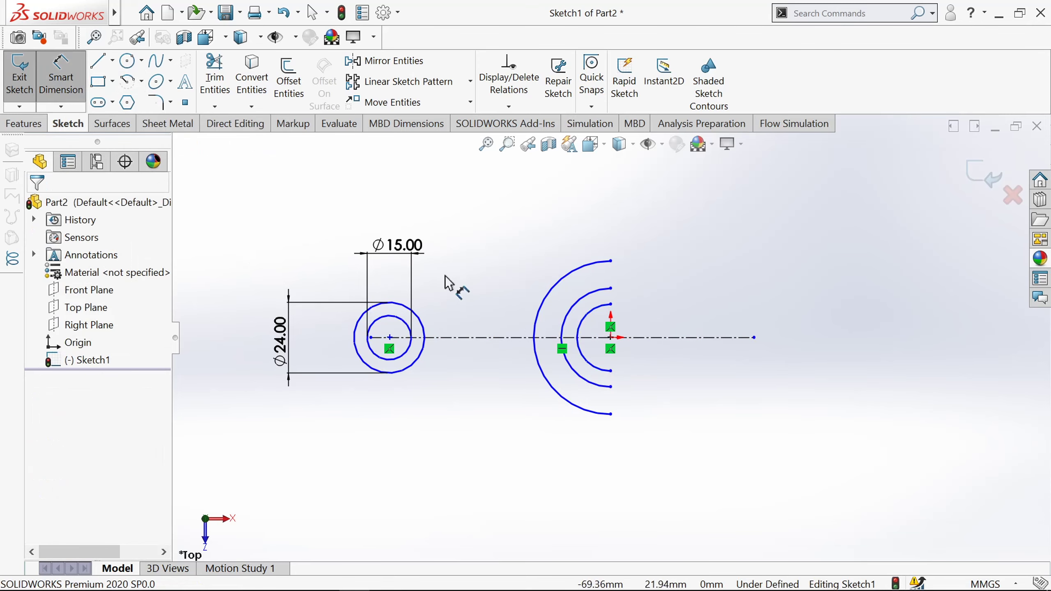
# Dimension the arc radii: outer R25, innermost R15 and middle R17 mm
pyautogui.click(546, 247)
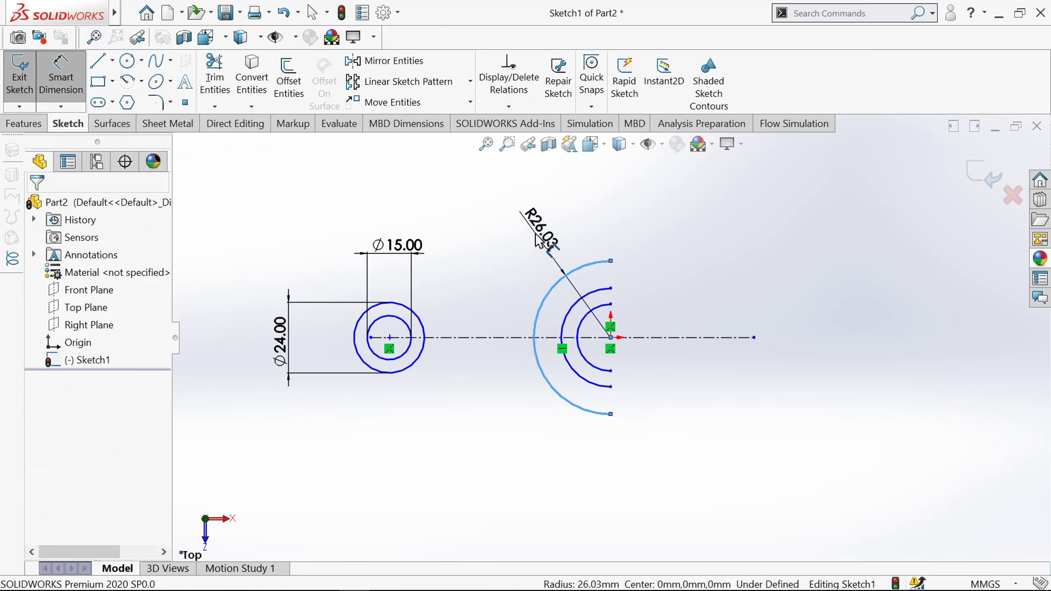
pyautogui.click(544, 223)
pyautogui.write('25')
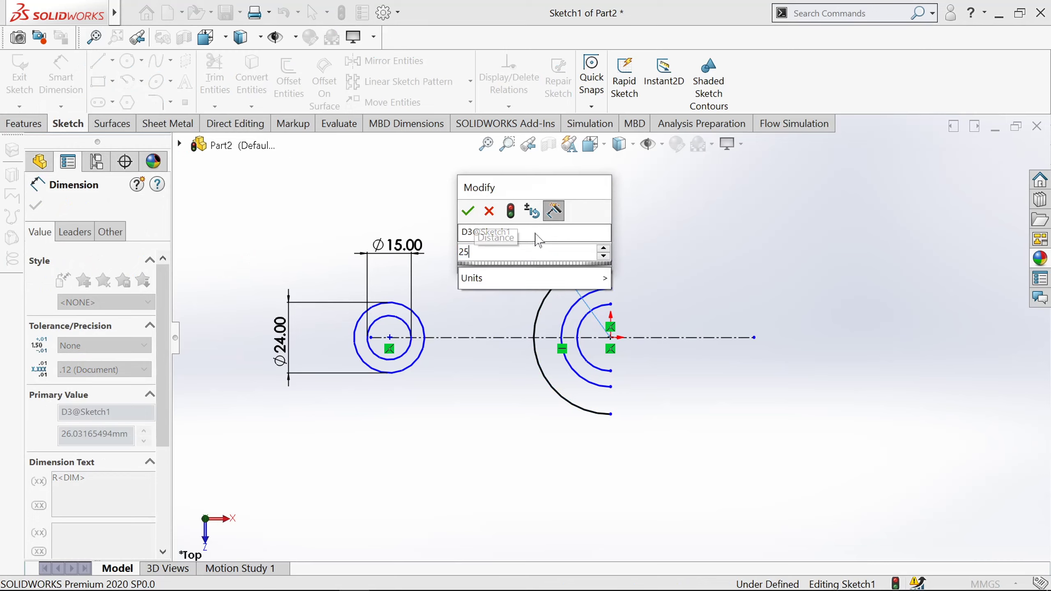
pyautogui.press('Return')
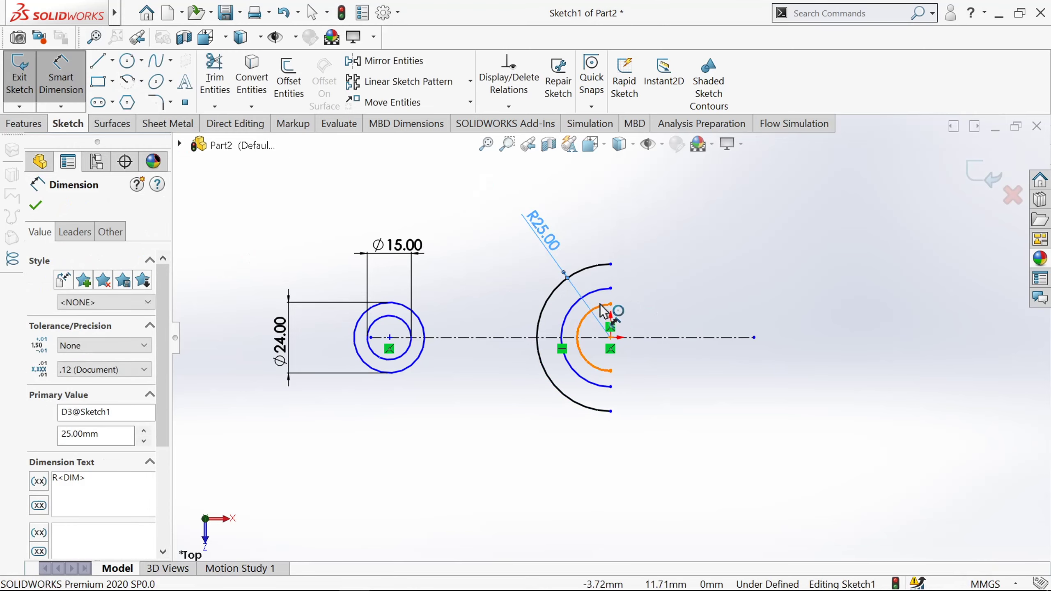
pyautogui.click(604, 311)
pyautogui.click(597, 234)
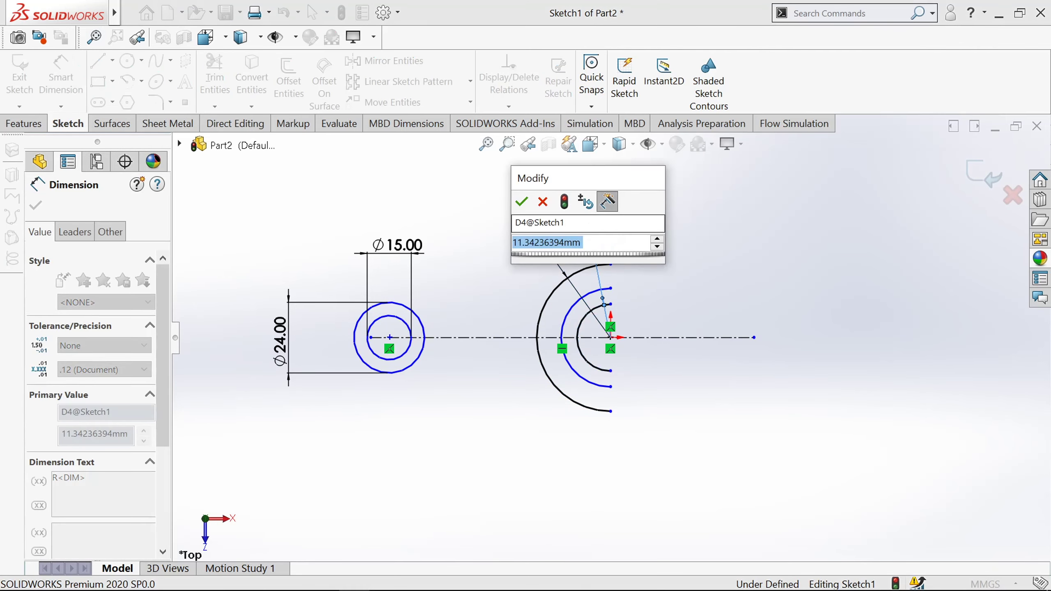
pyautogui.write('15')
pyautogui.press('Return')
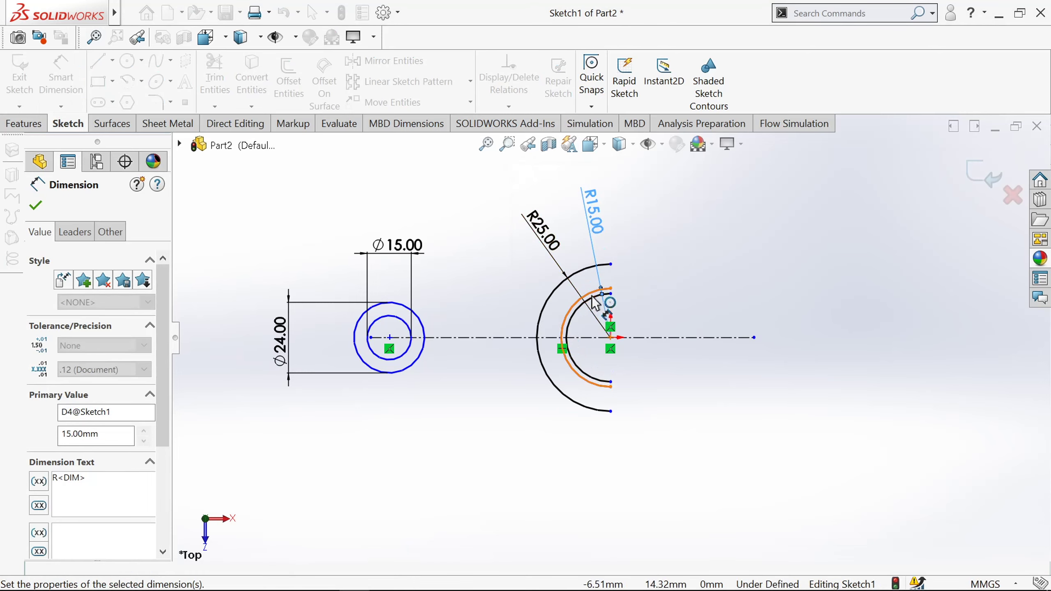
pyautogui.click(593, 299)
pyautogui.click(515, 292)
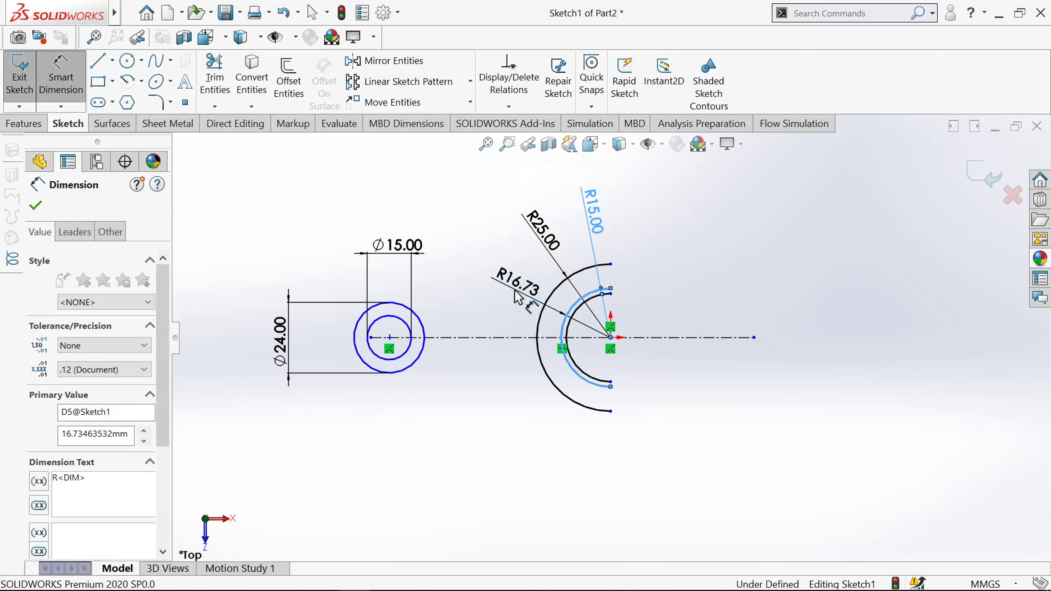
pyautogui.write('17')
pyautogui.press('Return')
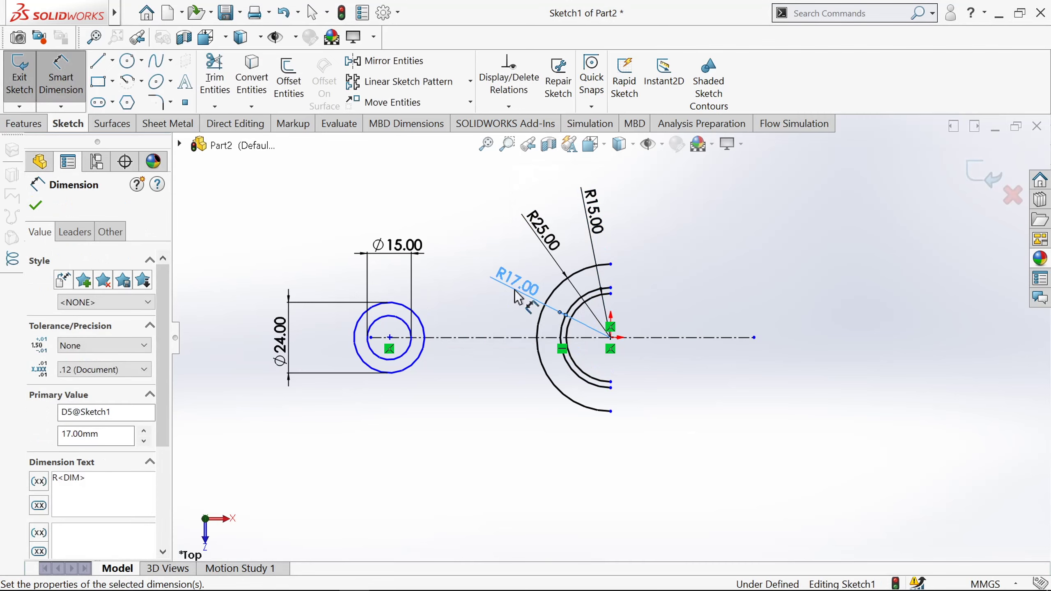
pyautogui.click(105, 61)
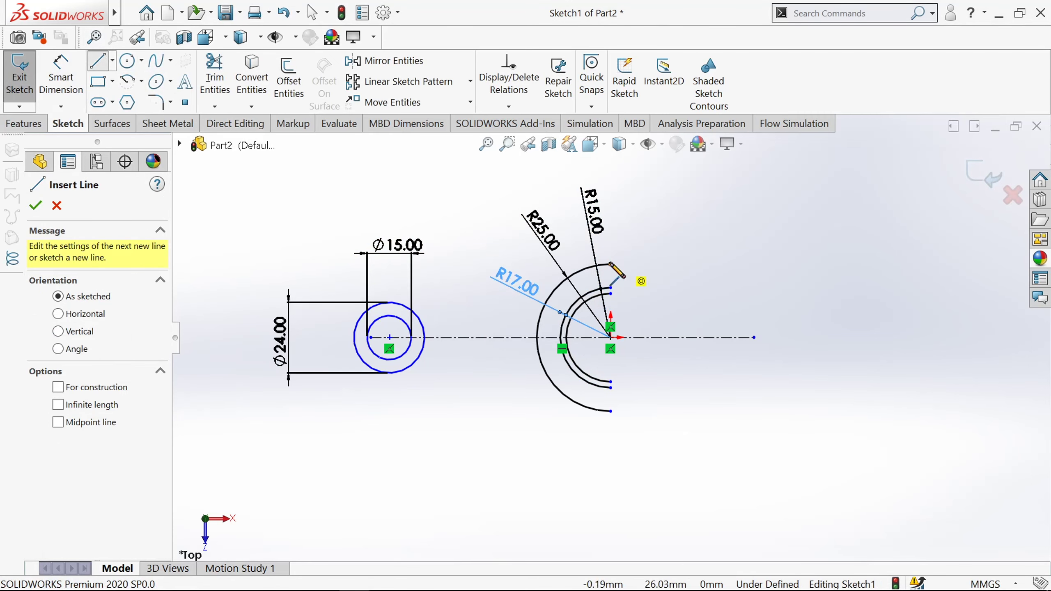
# Draw vertical lines joining the R25 and R17 arc ends at top and bottom
pyautogui.moveTo(611, 263); pyautogui.dragTo(611, 293)
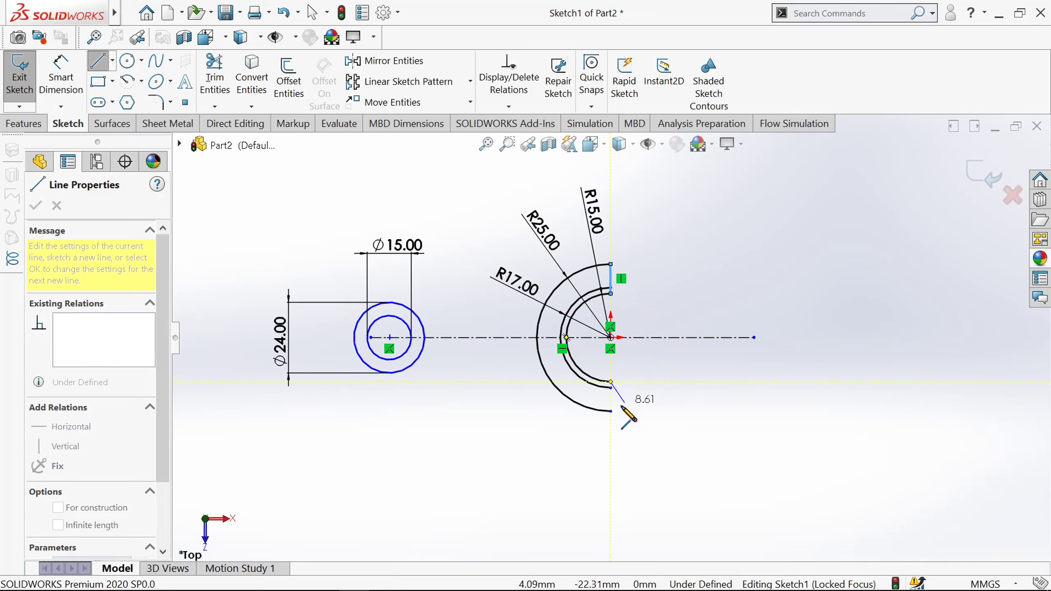
pyautogui.moveTo(611, 382); pyautogui.dragTo(611, 411)
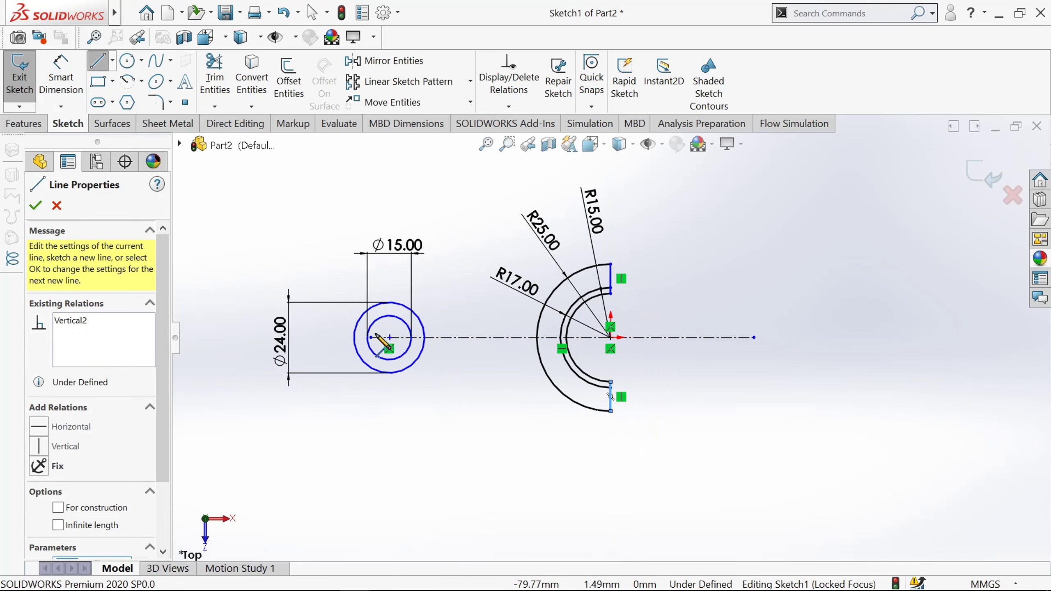
pyautogui.click(61, 76)
pyautogui.scroll(-3, 461, 315)
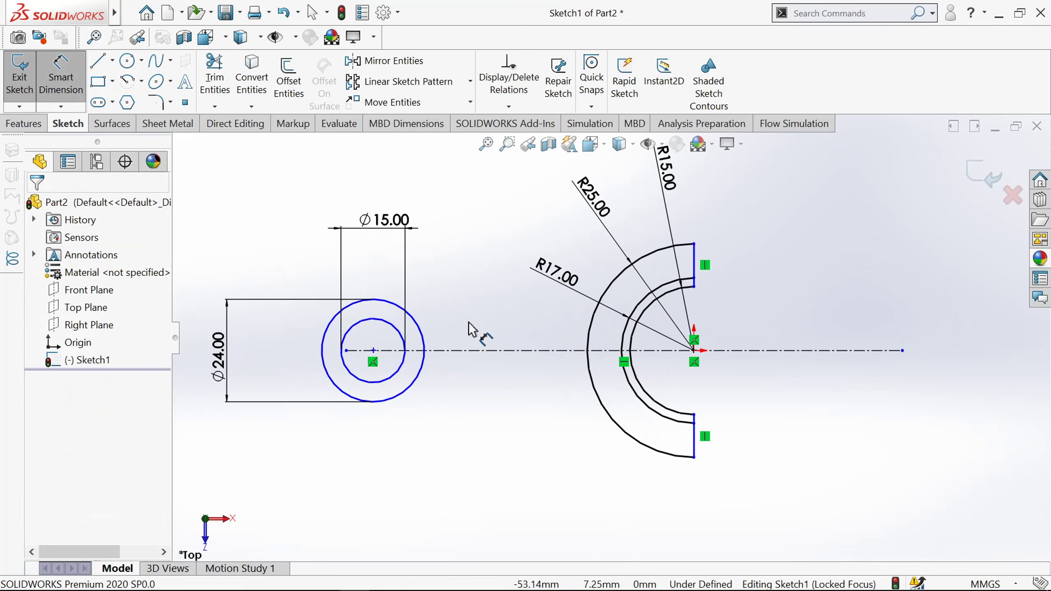
# Dimension the distance between the circle and arc centres to 120 mm
pyautogui.click(373, 351)
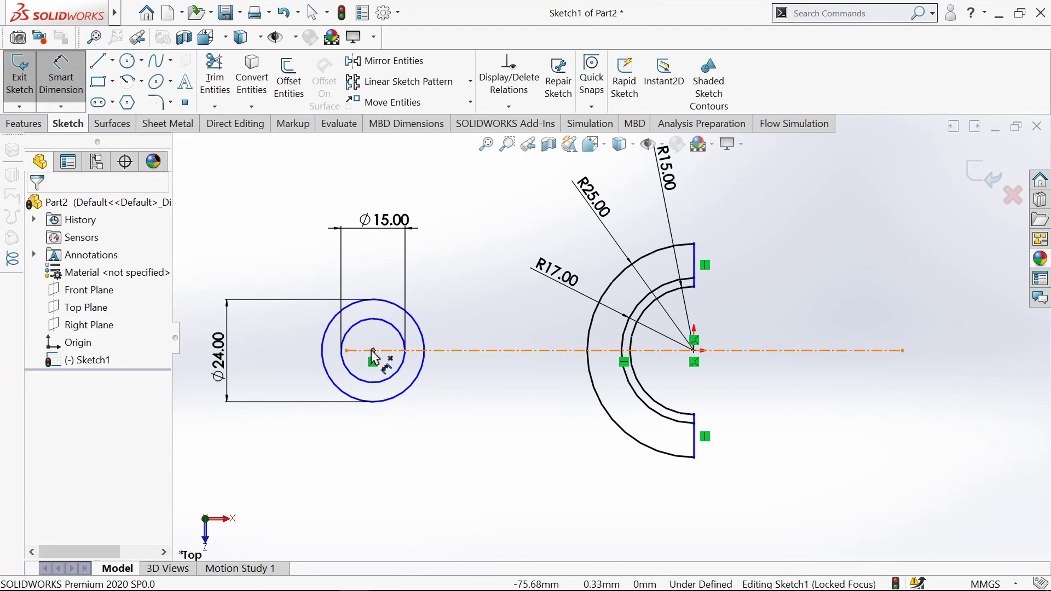
pyautogui.click(694, 352)
pyautogui.click(579, 487)
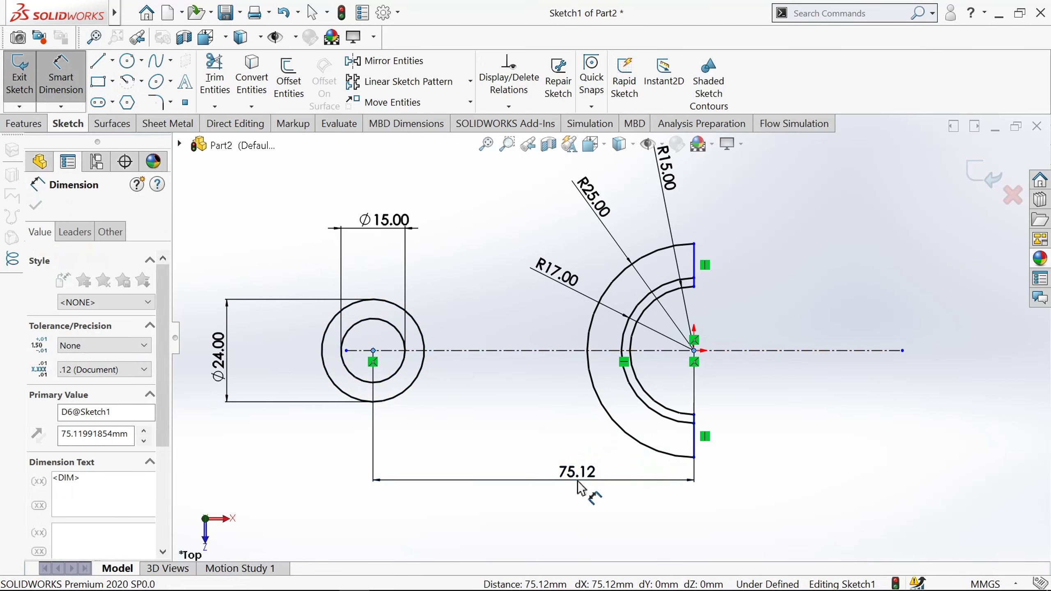
pyautogui.write('120')
pyautogui.press('Return')
pyautogui.scroll(-3, 640, 340)
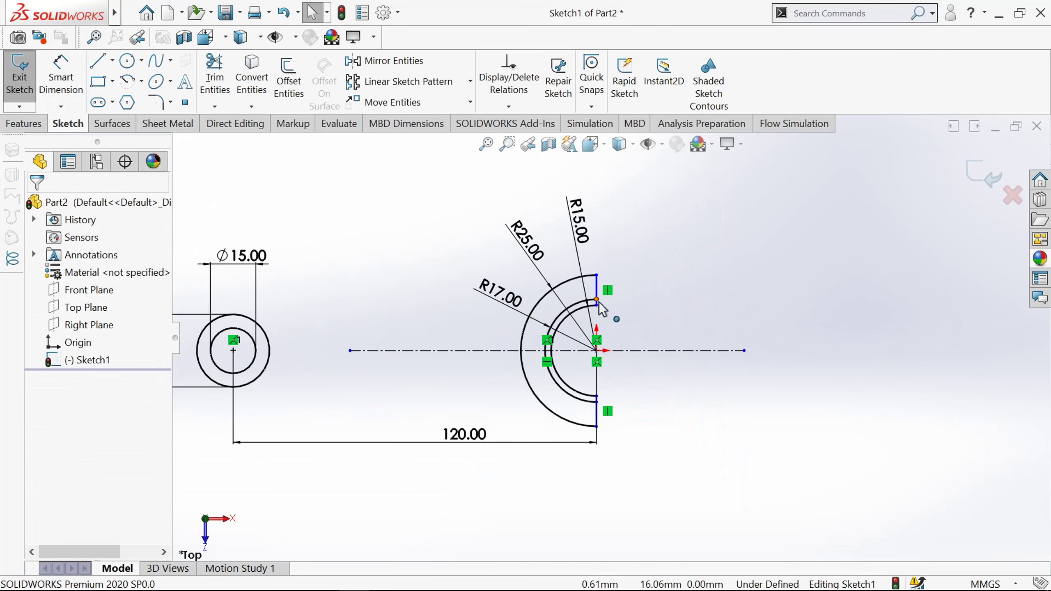
# Make both short end lines coincident with the arc centre point, then fit the sketch
pyautogui.click(597, 296)
pyautogui.click(596, 351)
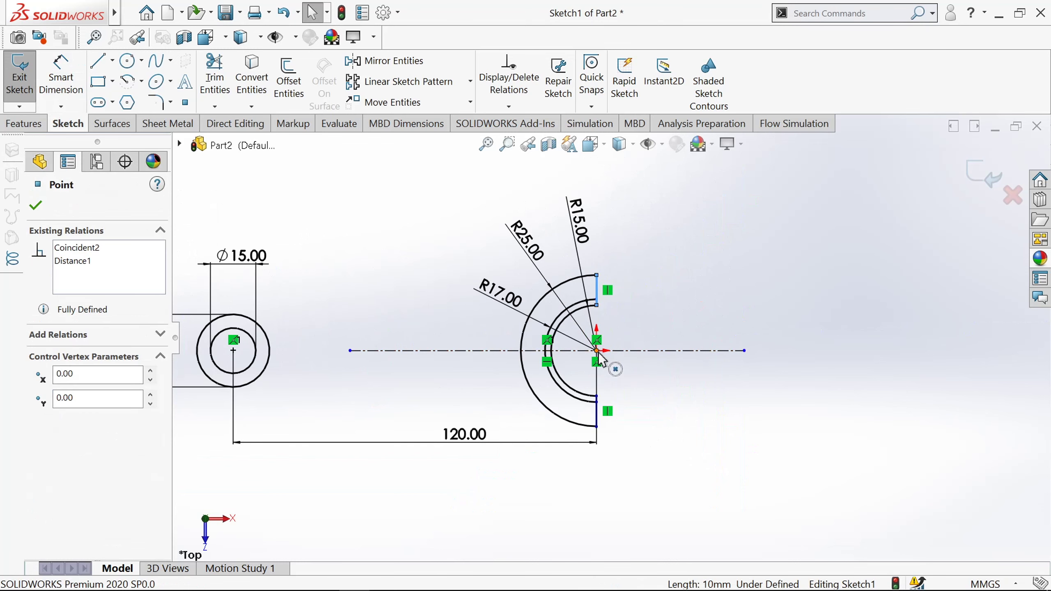
pyautogui.keyDown('ctrl'); pyautogui.click(596, 292); pyautogui.keyUp('ctrl')
pyautogui.click(655, 295)
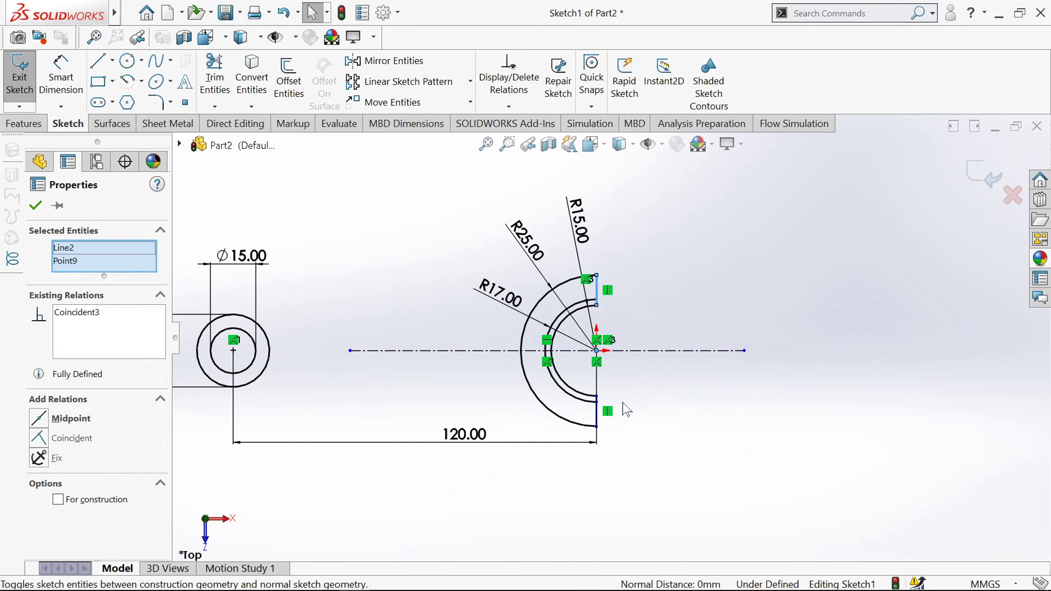
pyautogui.click(664, 426)
pyautogui.scroll(-2, 621, 436)
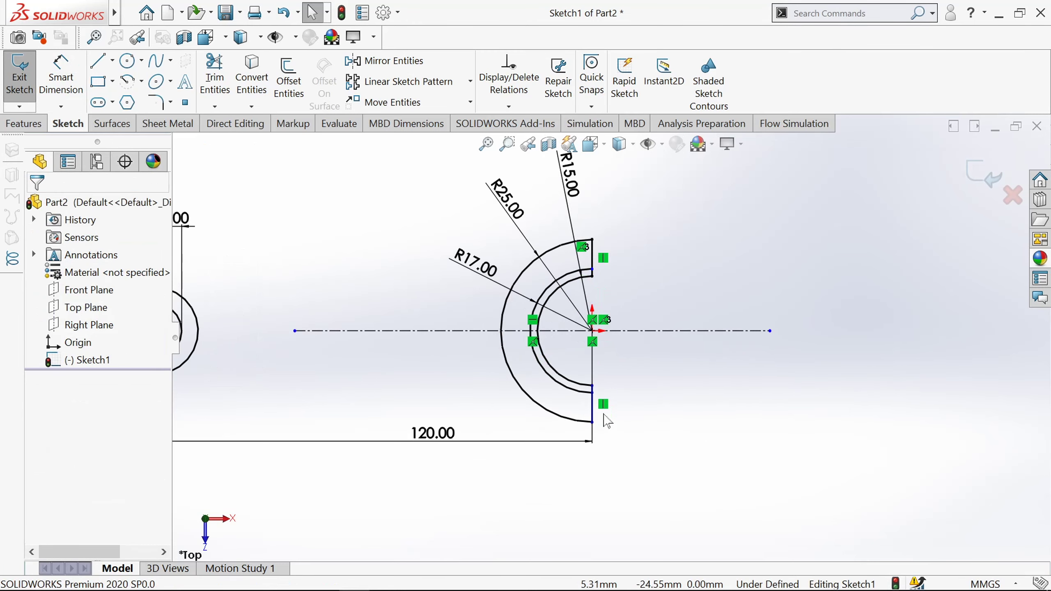
pyautogui.click(595, 414)
pyautogui.click(592, 331)
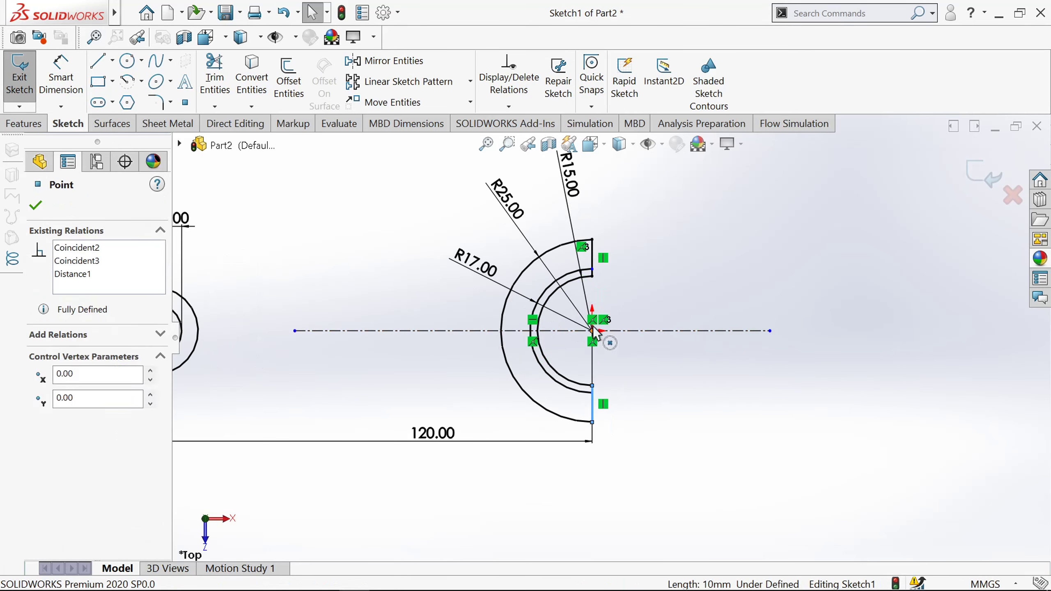
pyautogui.keyDown('ctrl'); pyautogui.click(629, 331); pyautogui.keyUp('ctrl')
pyautogui.click(625, 287)
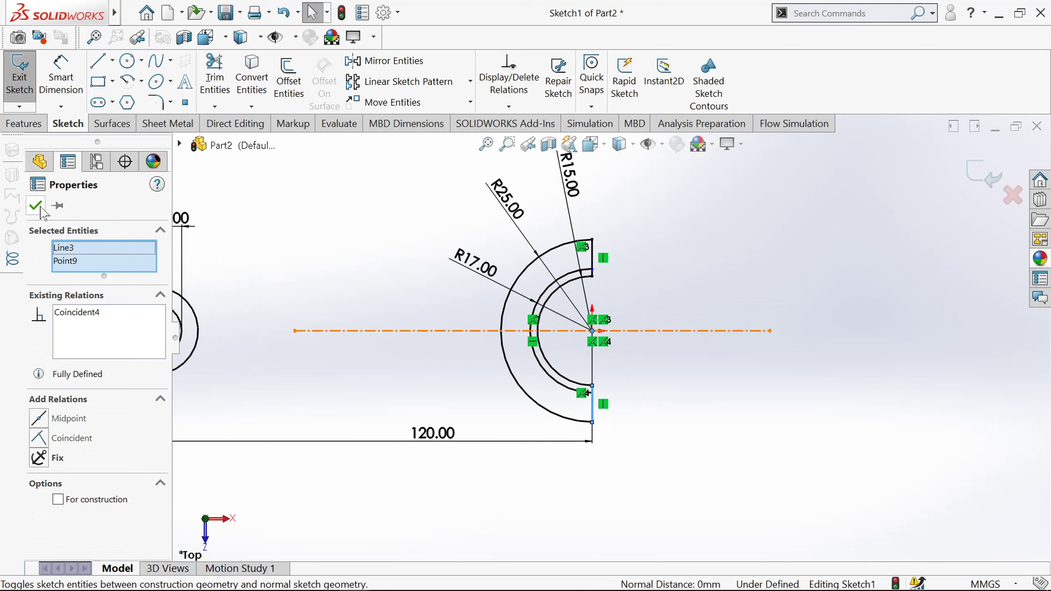
pyautogui.press('f')
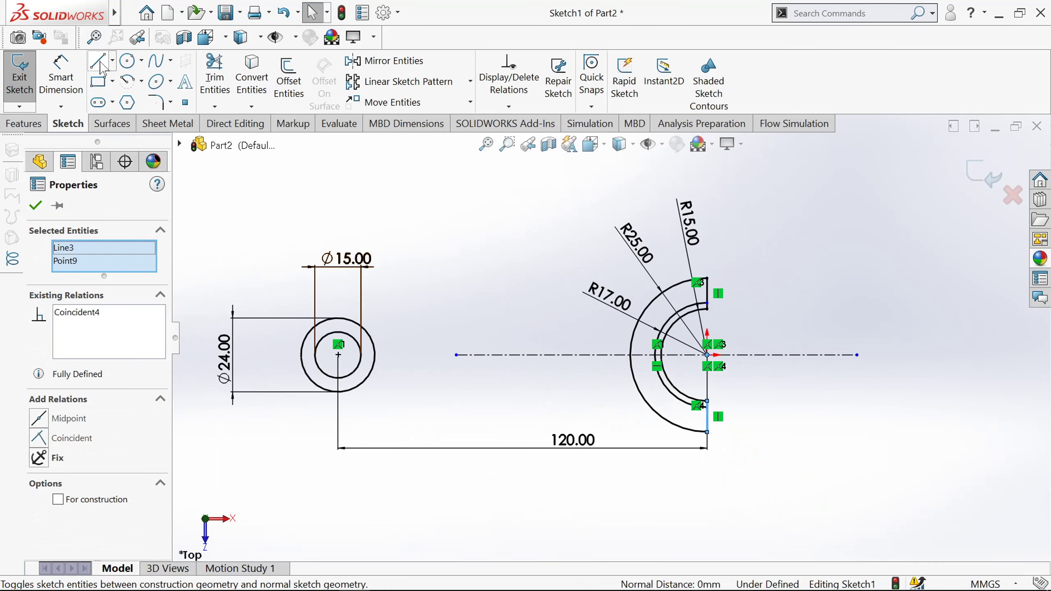
pyautogui.scroll(-2, 491, 379)
# Try starting lines at the left circle and outer arc, cancelling each attempt
pyautogui.click(334, 327)
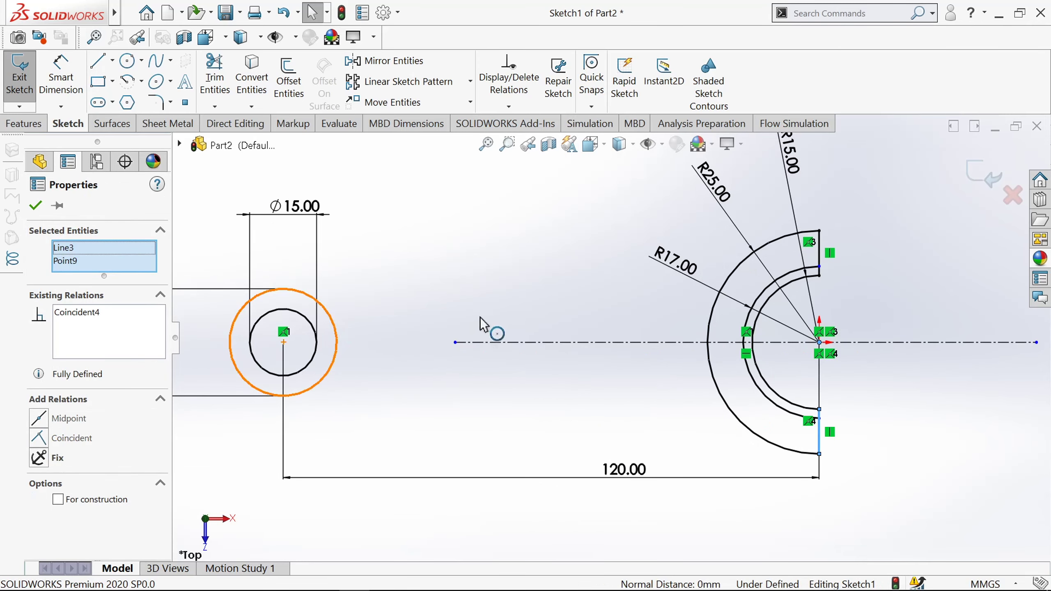
pyautogui.click(100, 63)
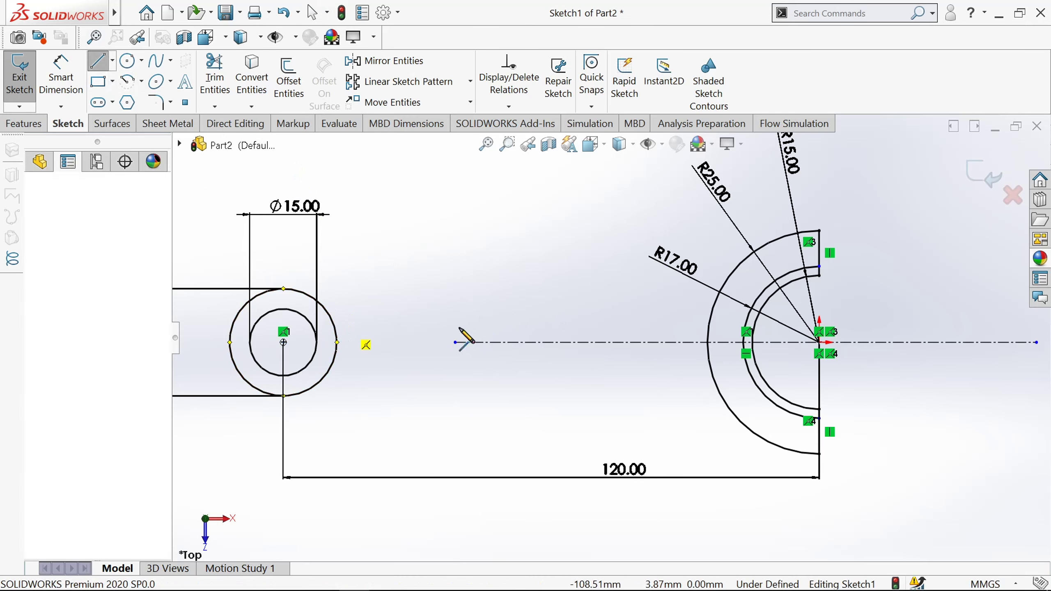
pyautogui.click(283, 289)
pyautogui.press('Escape')
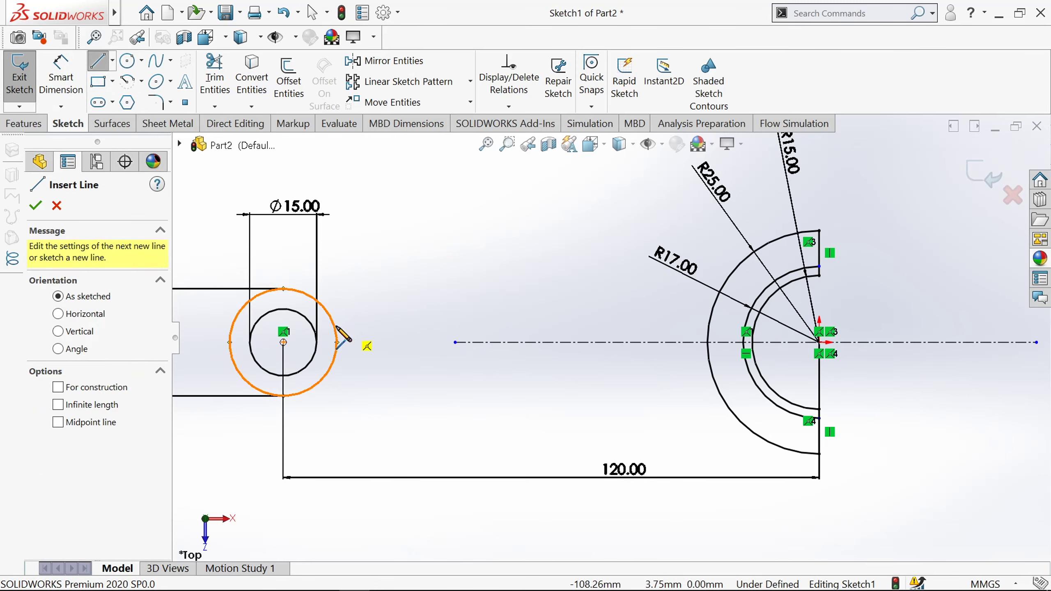
pyautogui.click(318, 382)
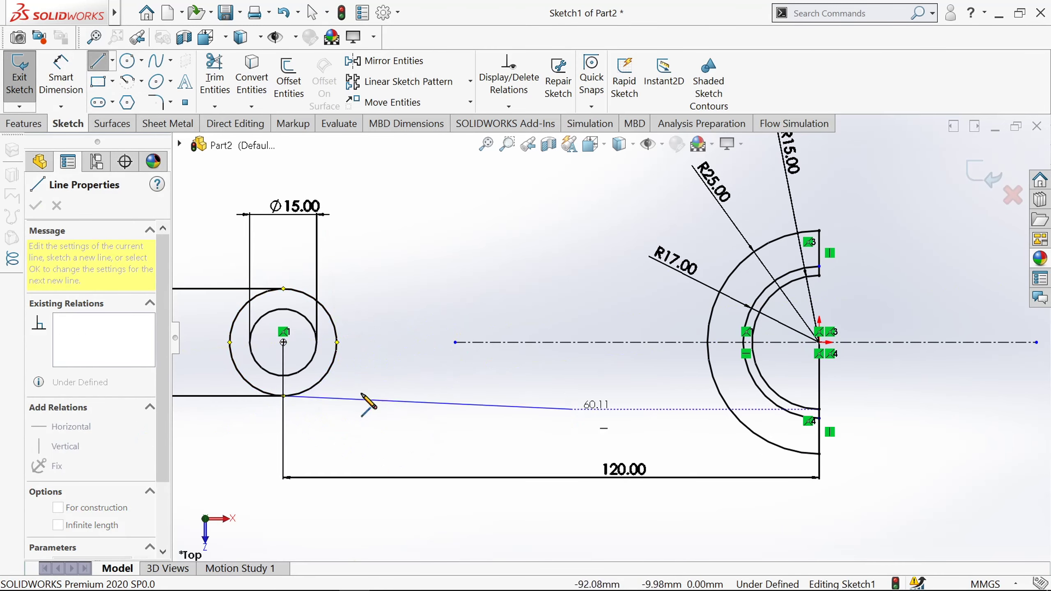
pyautogui.press('Escape')
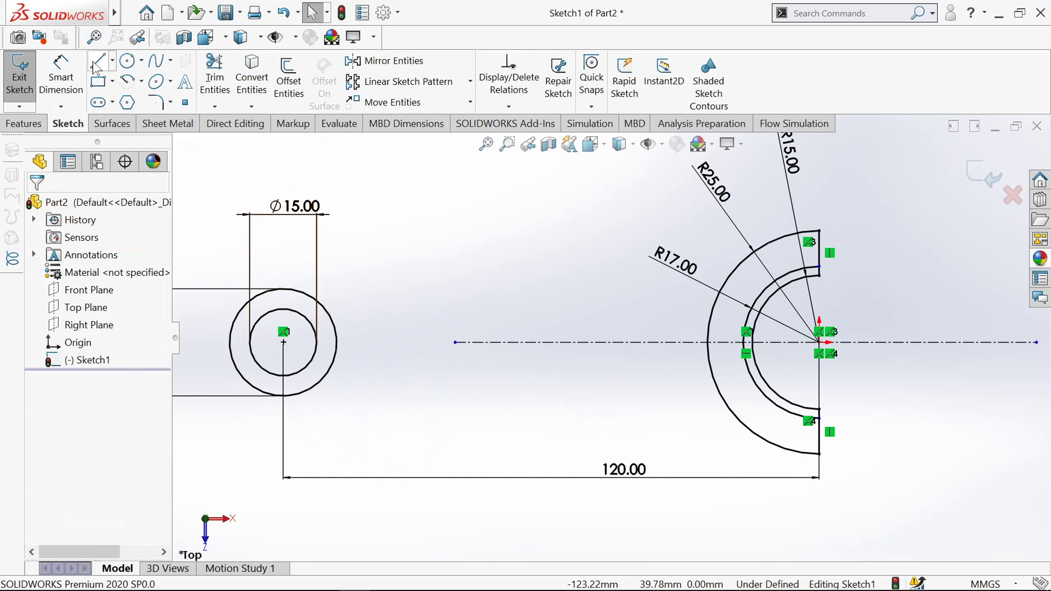
pyautogui.click(97, 62)
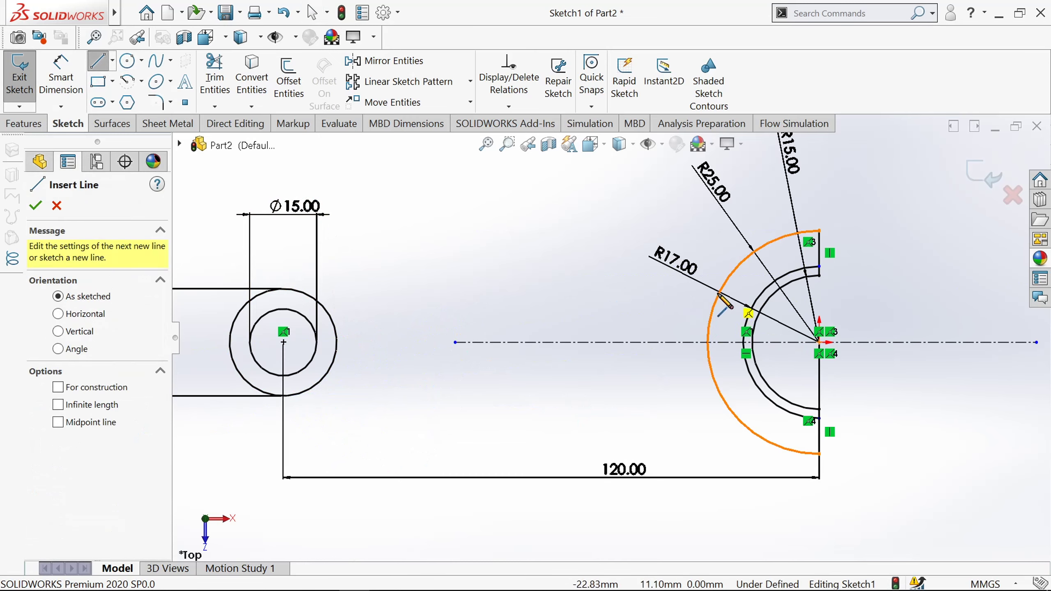
pyautogui.click(708, 342)
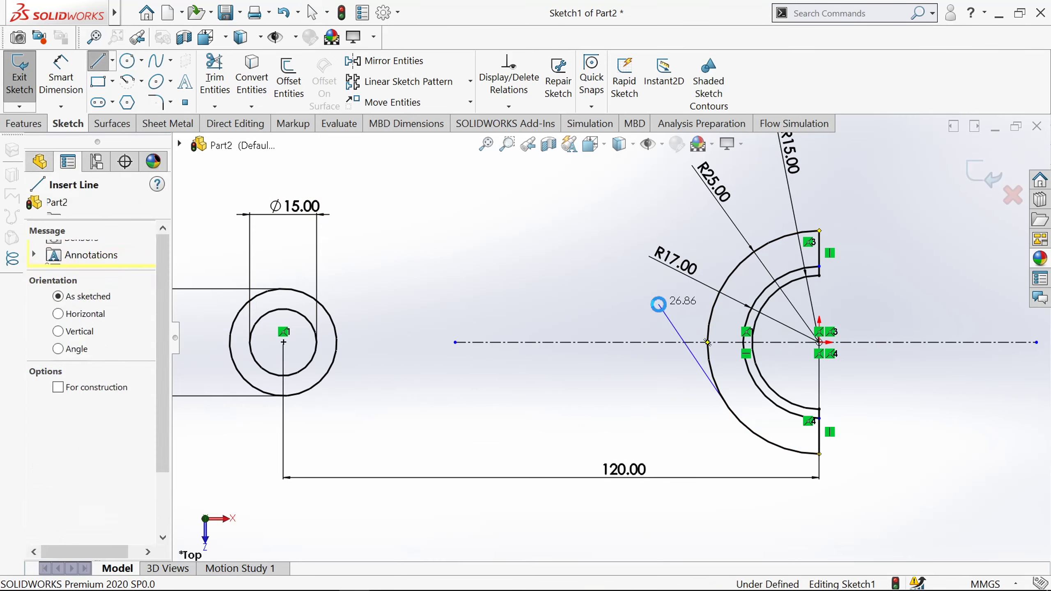
pyautogui.press('Escape')
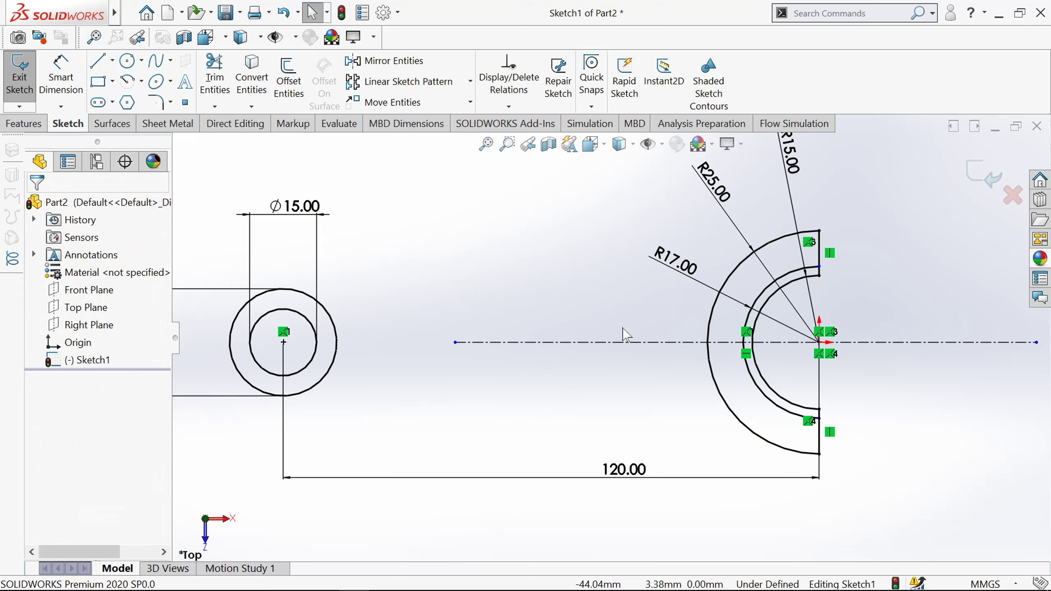
pyautogui.rightClick(571, 319)
pyautogui.rightClick(399, 292)
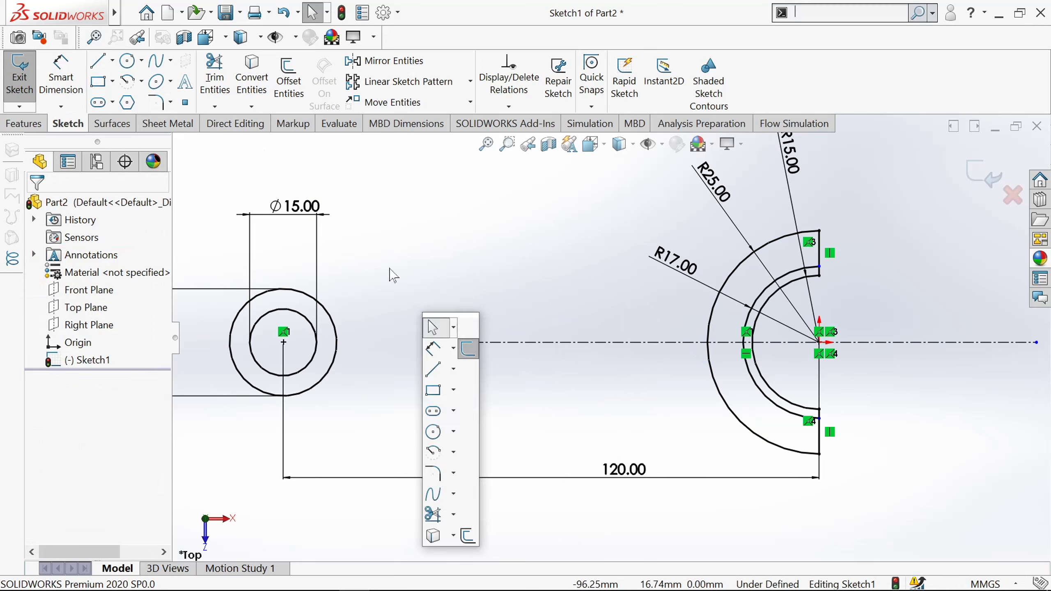
# Draw a two-segment line from the left circle's right quadrant to the outer arc
pyautogui.click(98, 61)
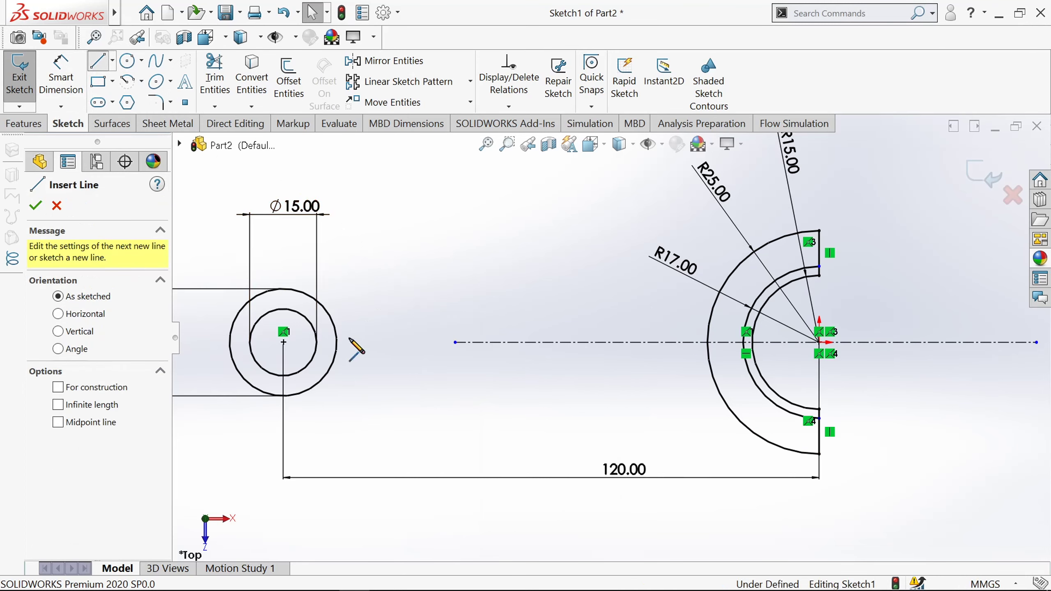
pyautogui.click(337, 342)
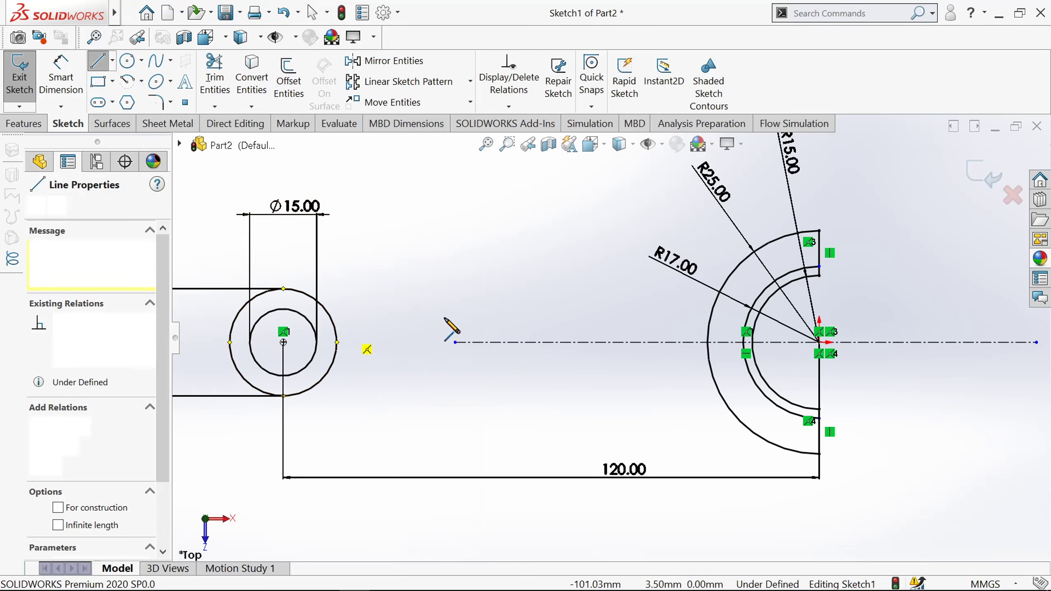
pyautogui.click(663, 321)
pyautogui.click(719, 298)
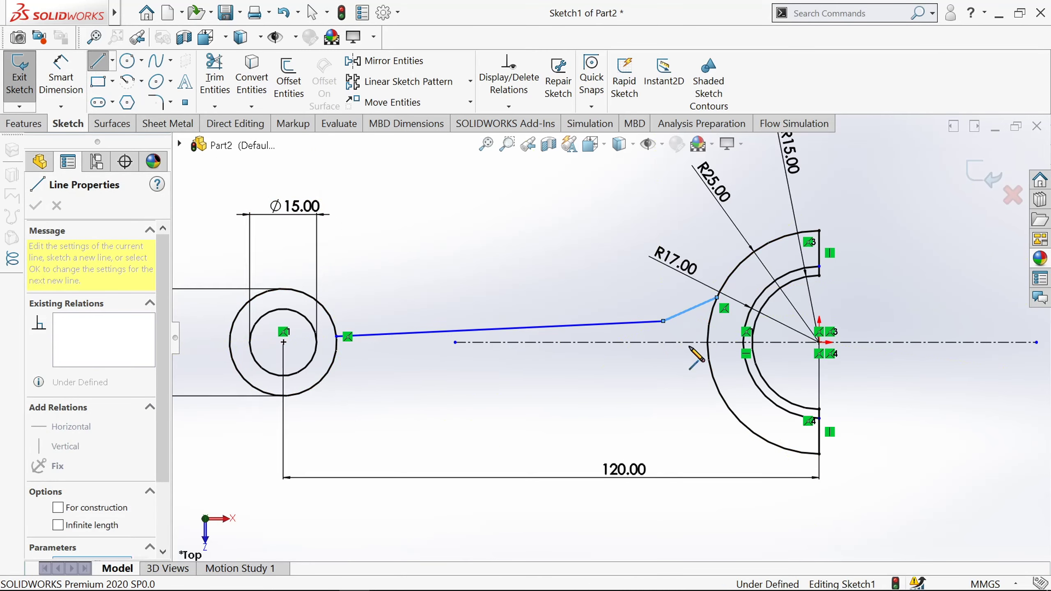
pyautogui.press('Escape')
# Dimension the line's left end 8 mm and its arc end 15.5 mm from the centreline
pyautogui.scroll(-2, 553, 389)
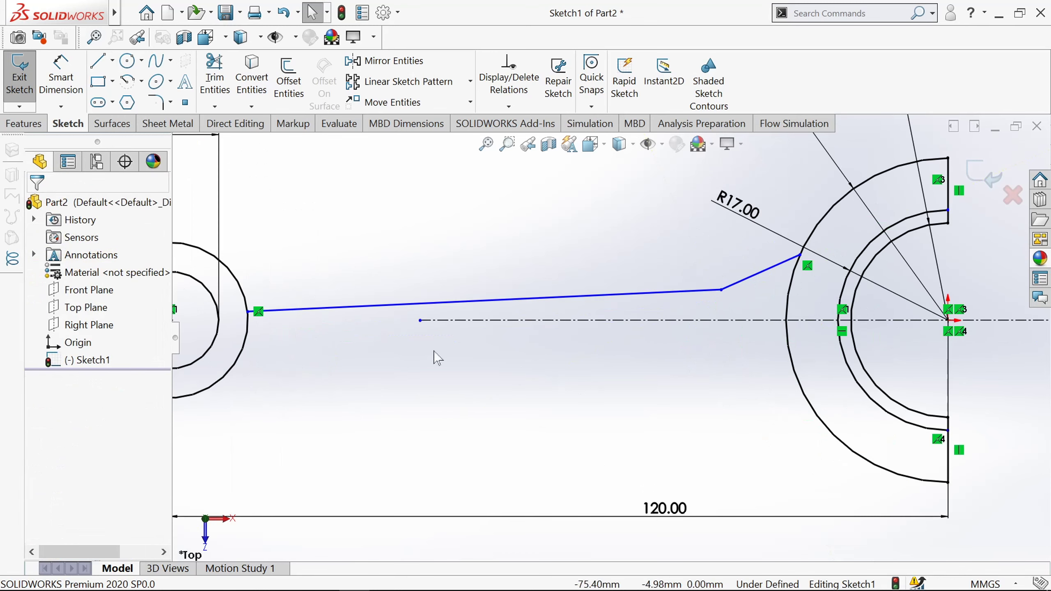
pyautogui.click(61, 75)
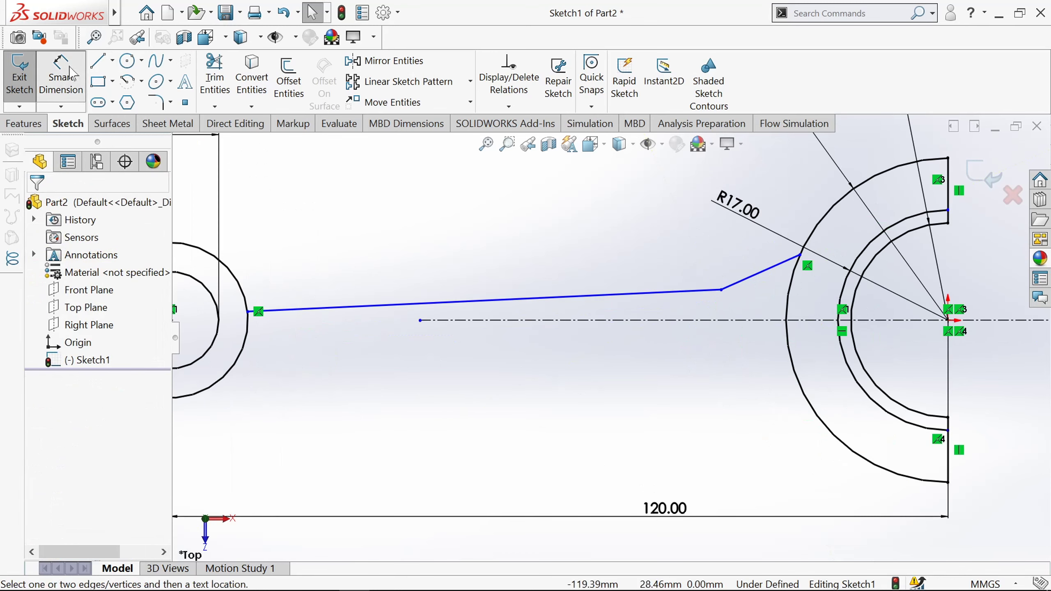
pyautogui.click(249, 311)
pyautogui.click(505, 321)
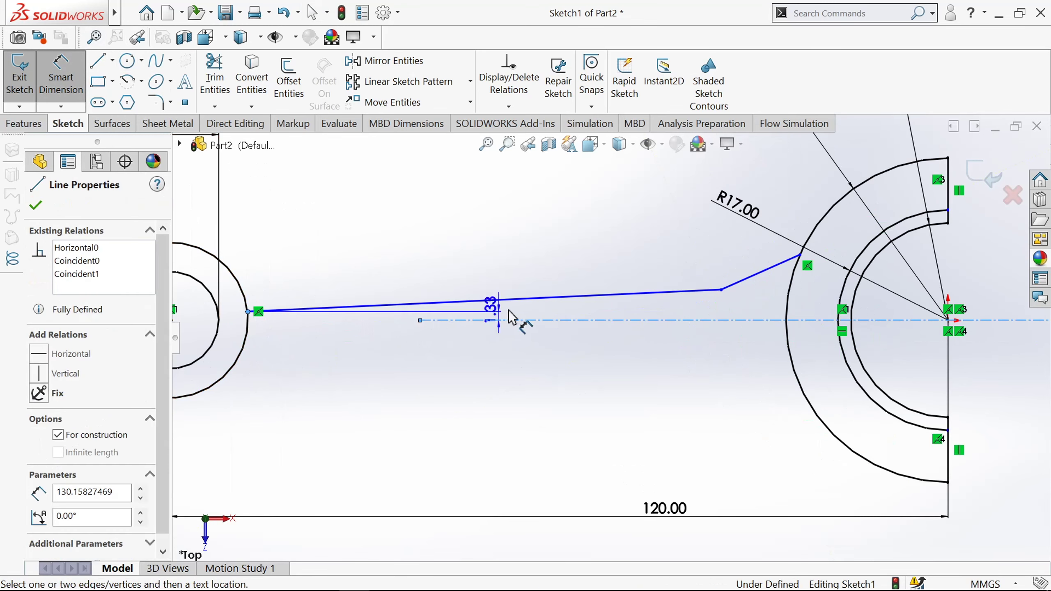
pyautogui.click(529, 270)
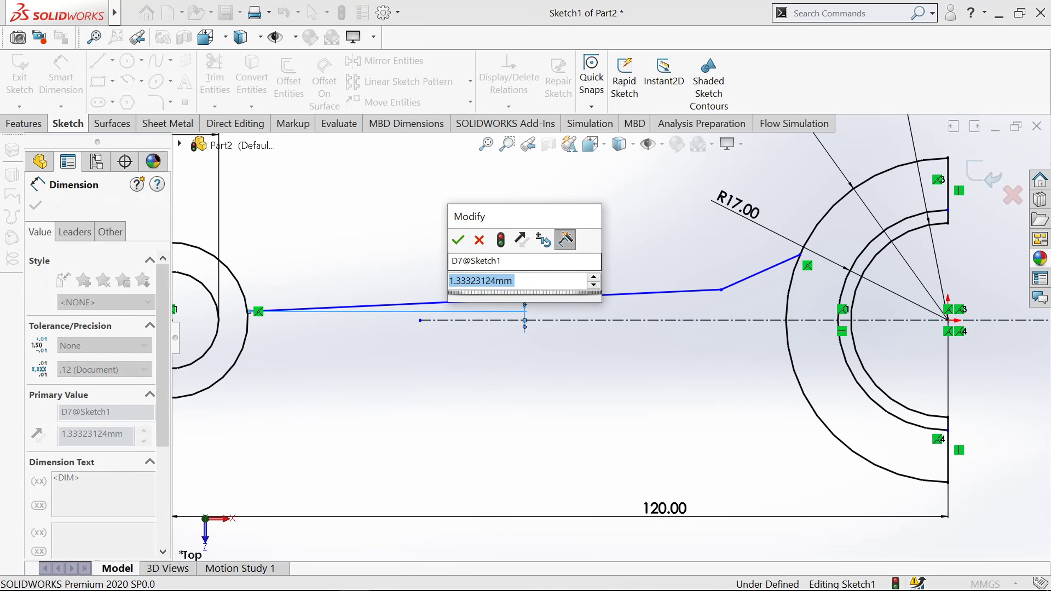
pyautogui.write('8')
pyautogui.press('Return')
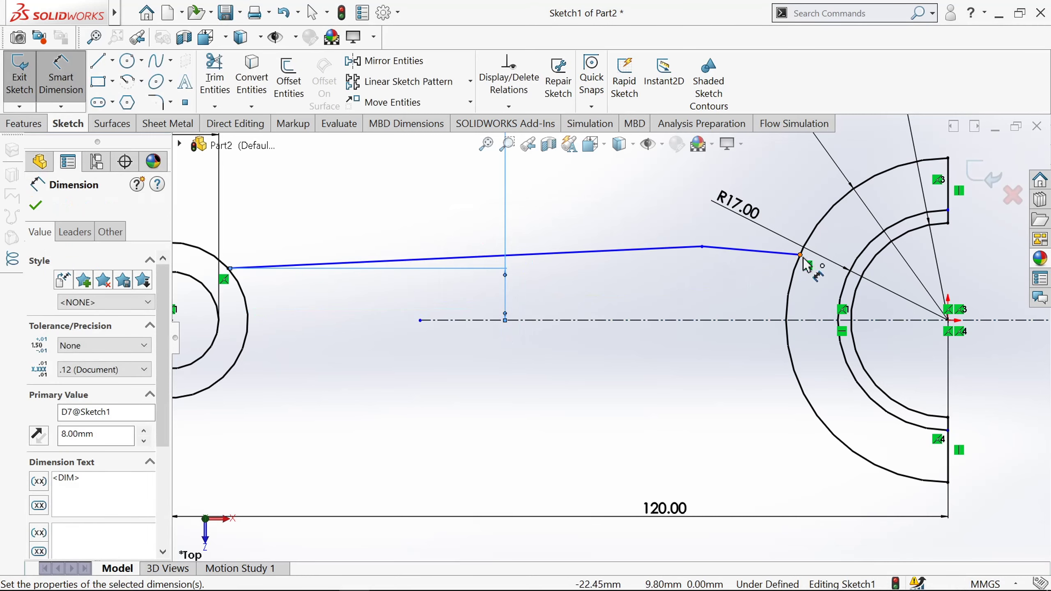
pyautogui.click(801, 255)
pyautogui.click(802, 320)
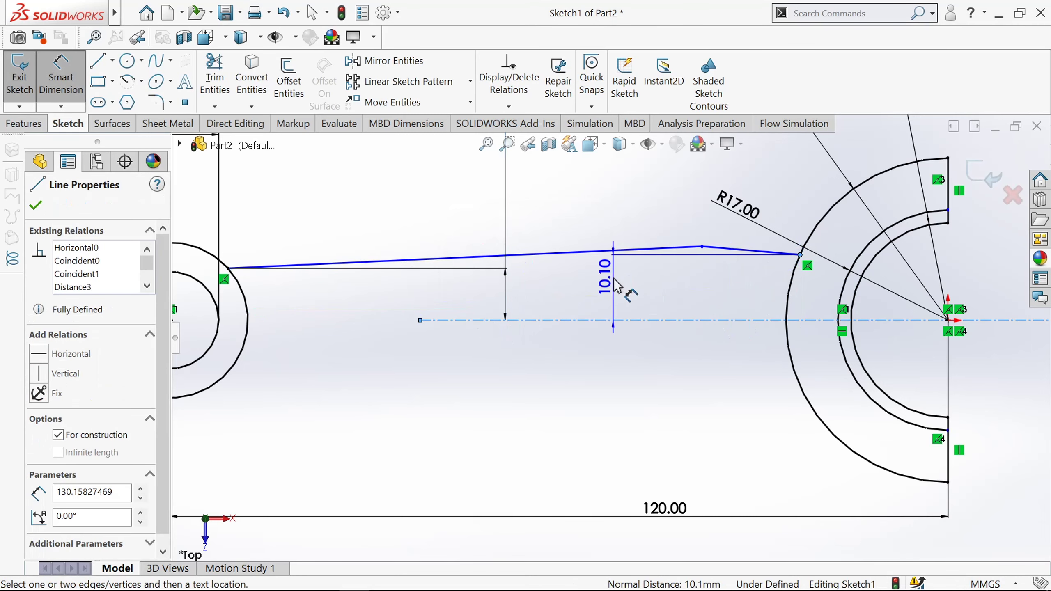
pyautogui.click(617, 286)
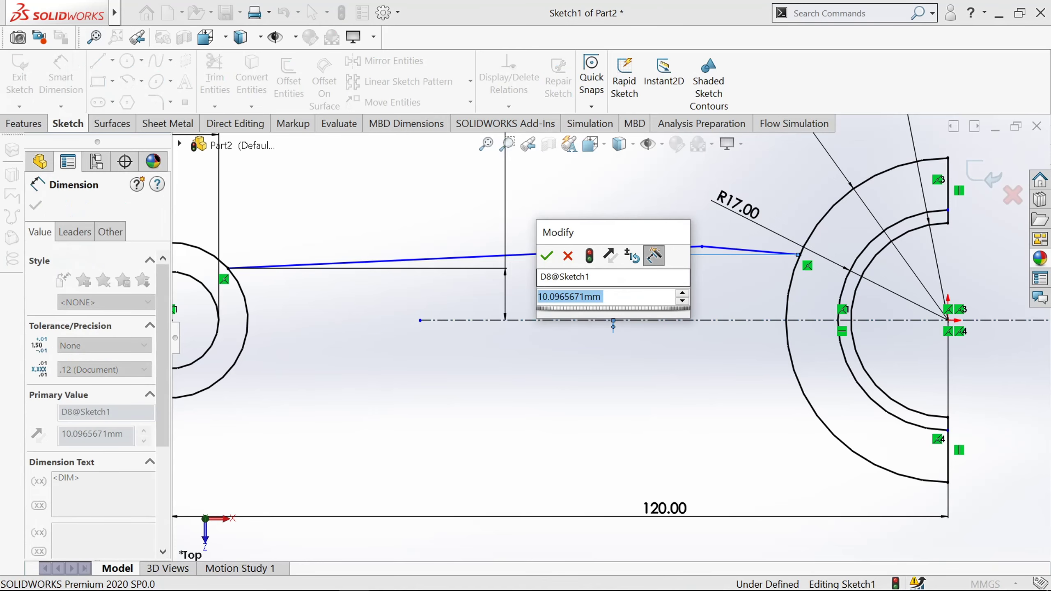
pyautogui.write('15.5')
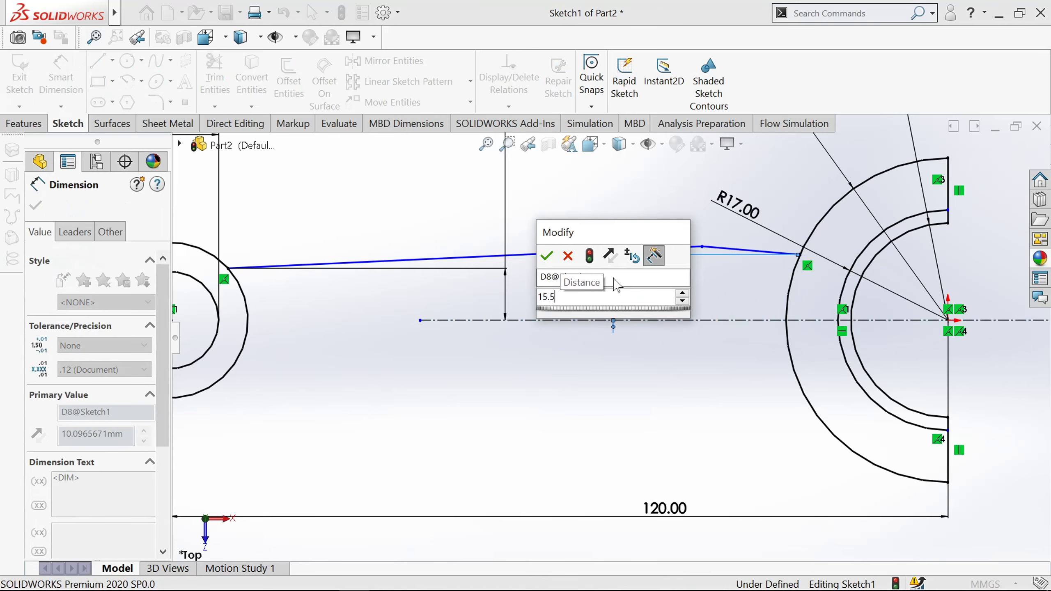
pyautogui.press('Return')
# Set the horizontal distance from the line's left end to the bend point to 80 mm
pyautogui.scroll(3, 729, 276)
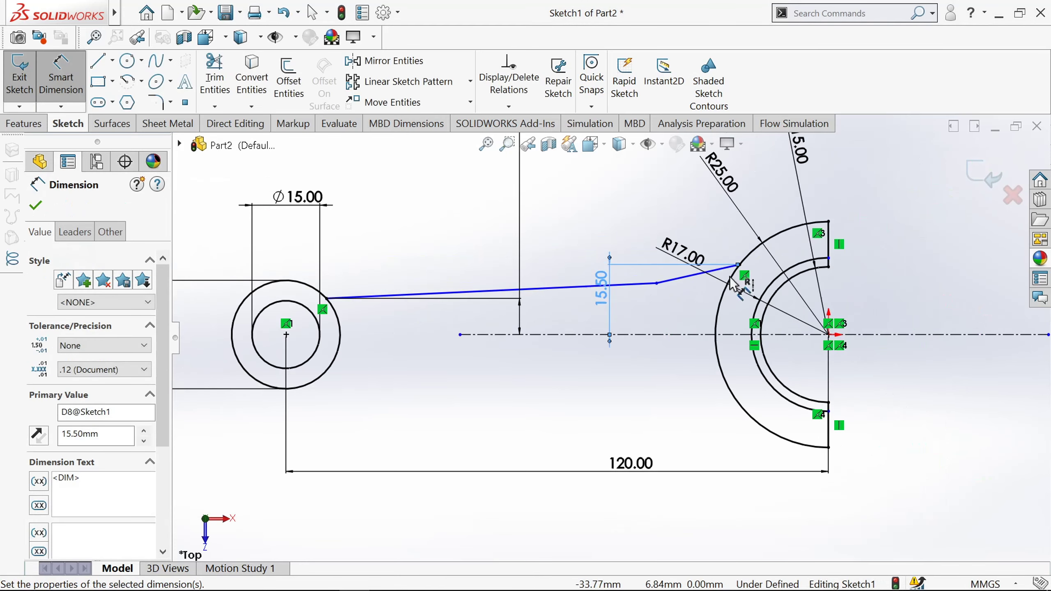
pyautogui.scroll(1, 661, 304)
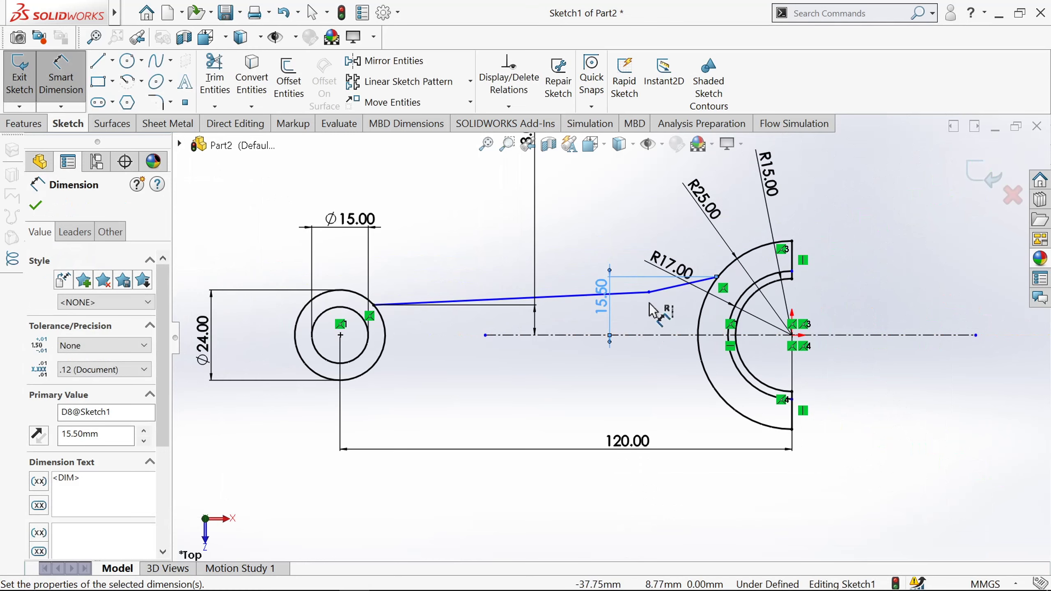
pyautogui.click(649, 292)
pyautogui.click(510, 335)
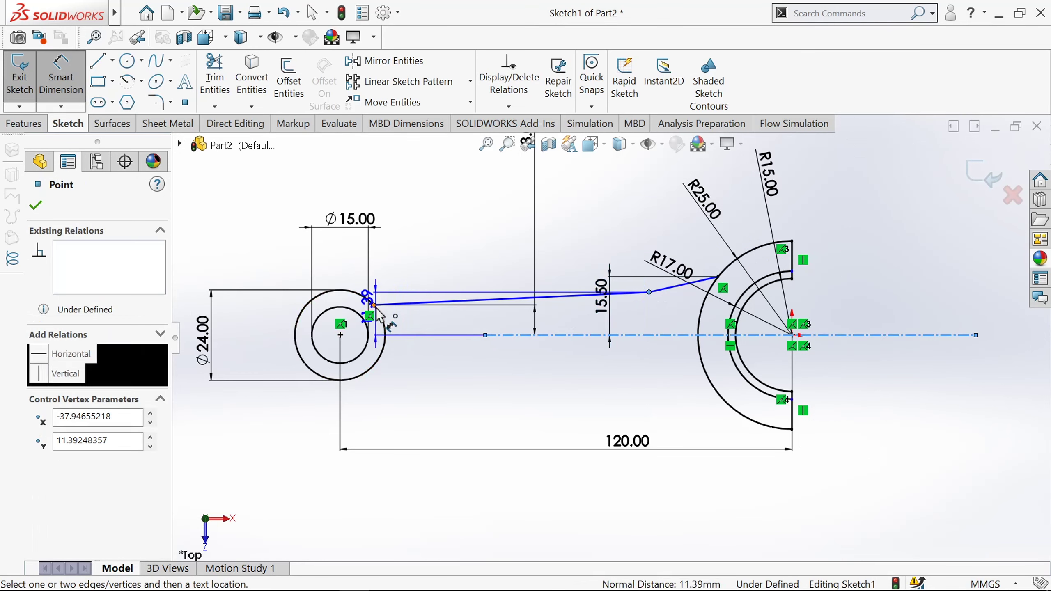
pyautogui.click(373, 305)
pyautogui.click(491, 232)
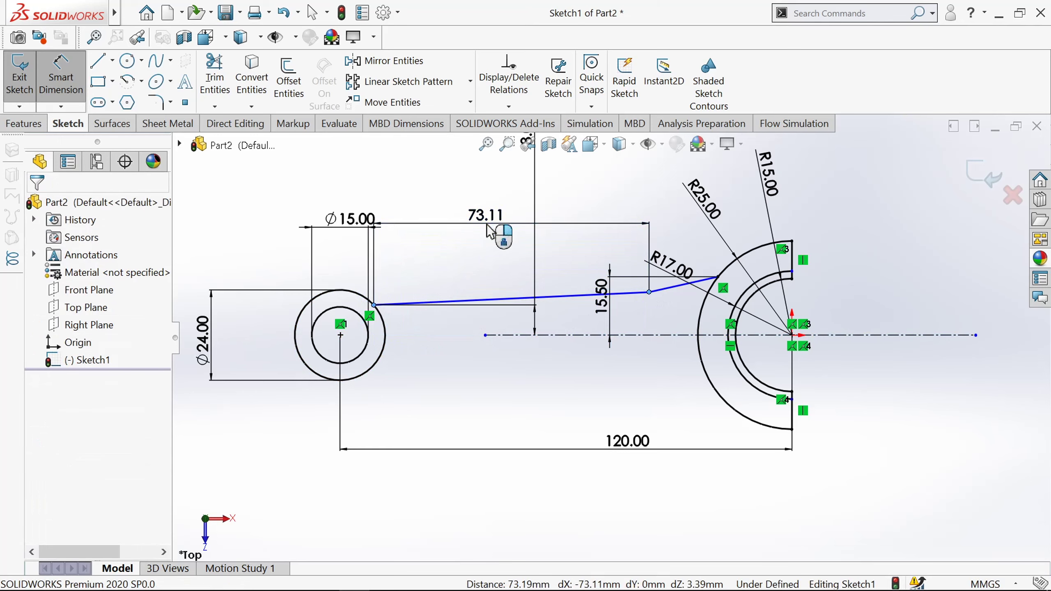
pyautogui.write('80')
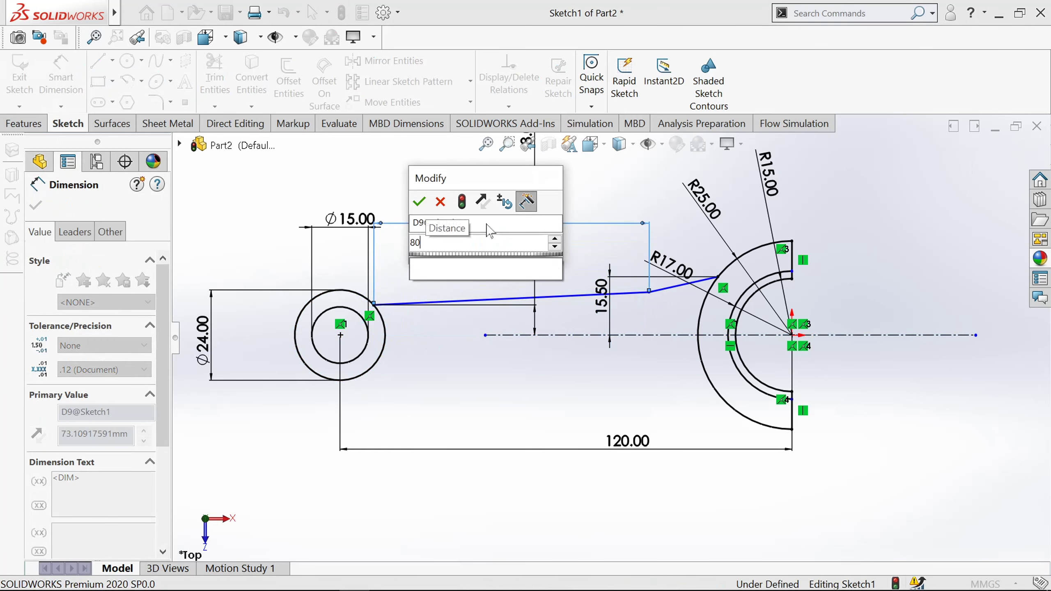
pyautogui.press('Return')
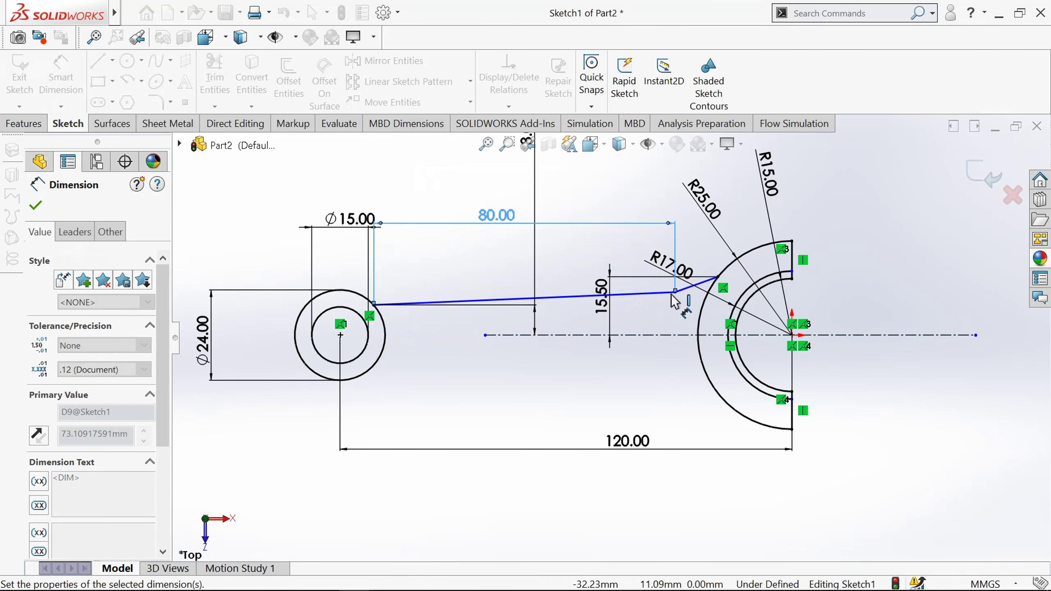
pyautogui.scroll(-2, 675, 302)
pyautogui.scroll(1, 675, 302)
pyautogui.scroll(2, 675, 303)
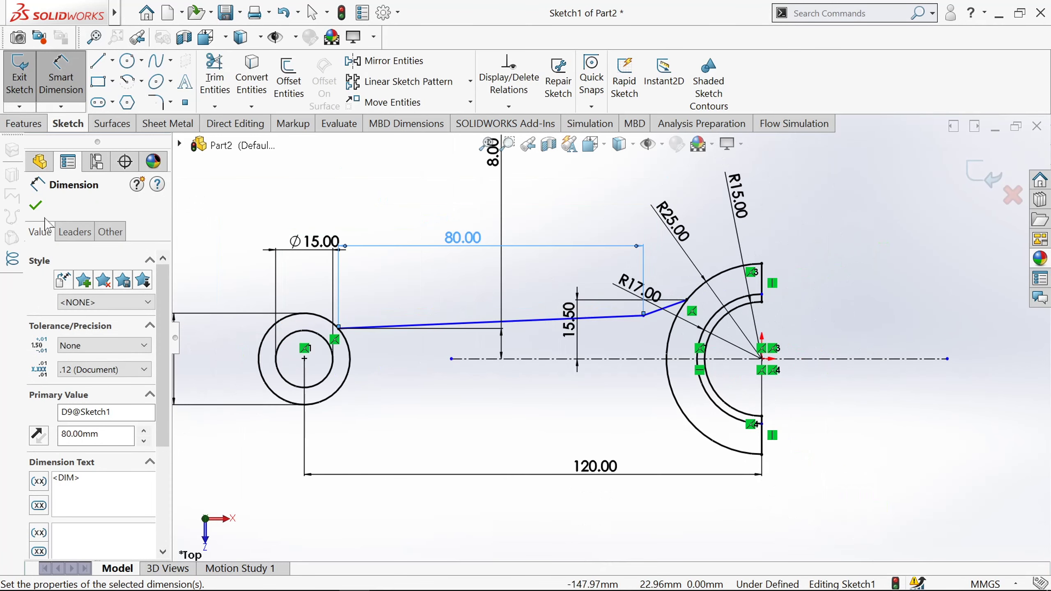
pyautogui.click(36, 205)
# Dimension the bend point's height above the centreline to 10.70 mm
pyautogui.scroll(-2, 434, 346)
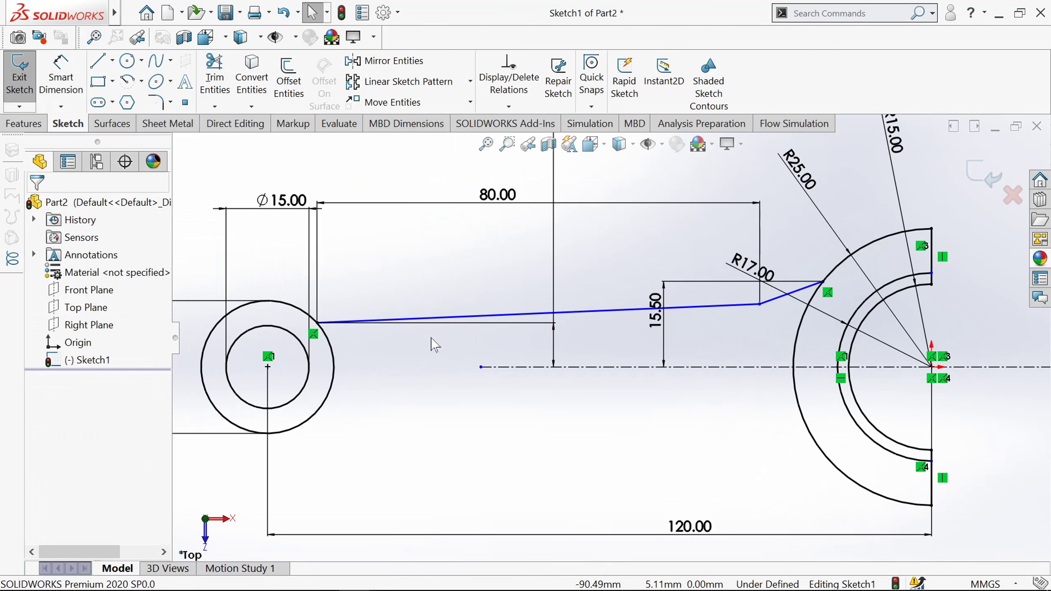
pyautogui.scroll(1, 434, 346)
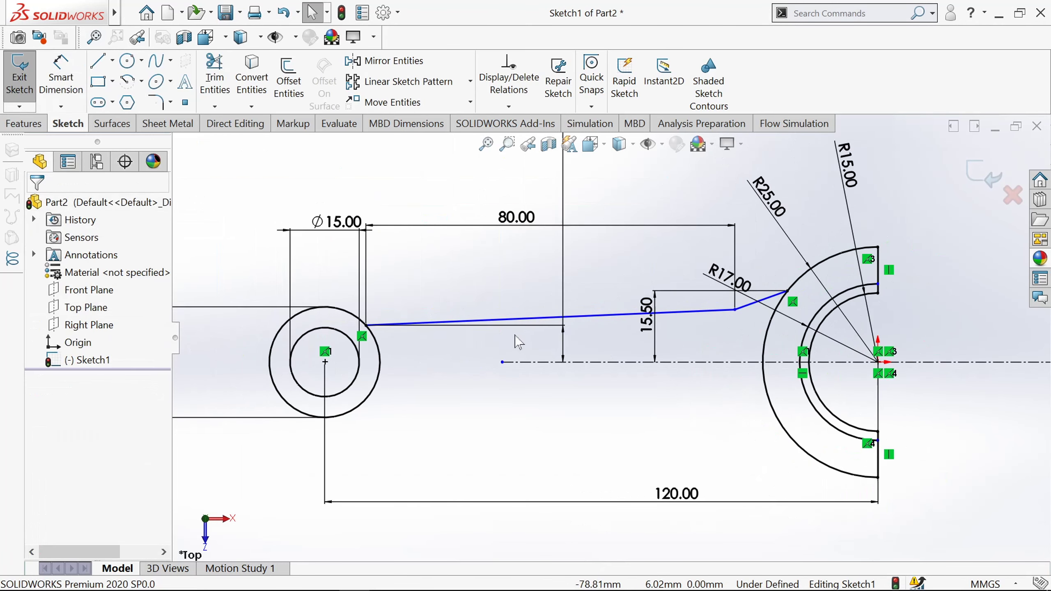
pyautogui.rightClick(518, 342)
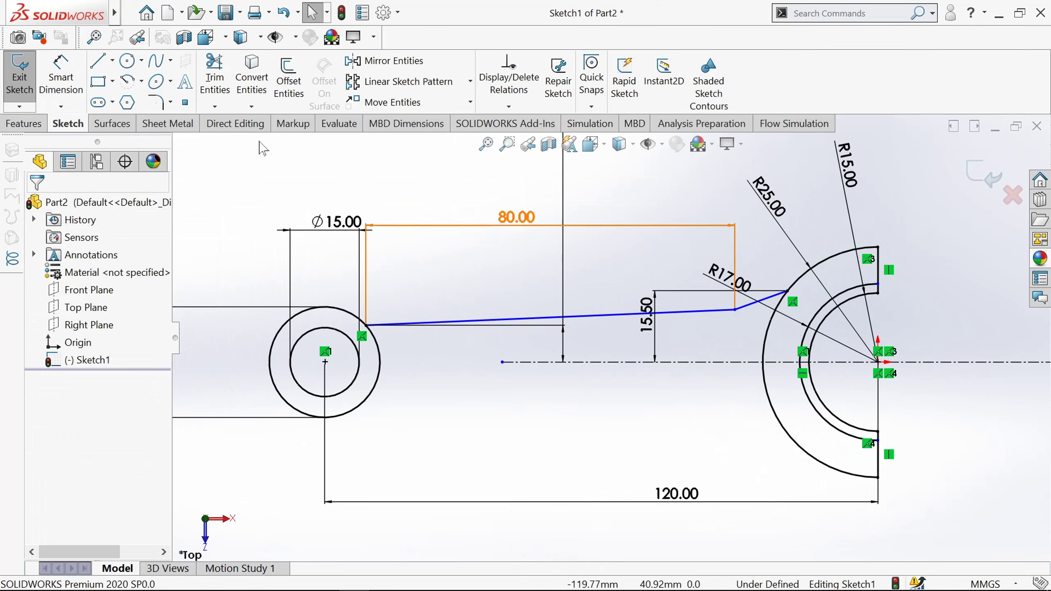
pyautogui.click(53, 81)
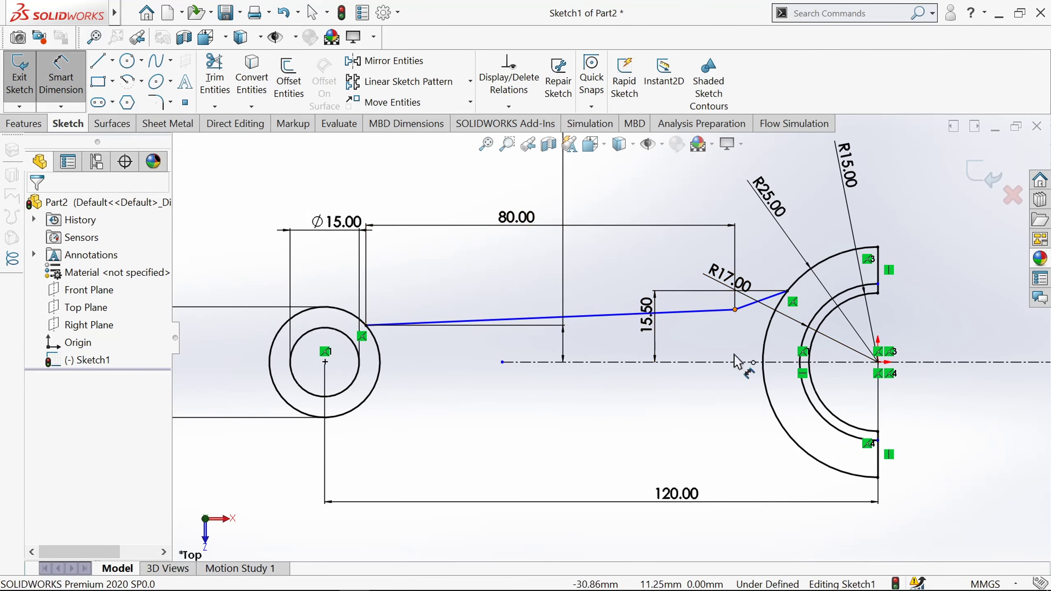
pyautogui.click(736, 309)
pyautogui.click(703, 362)
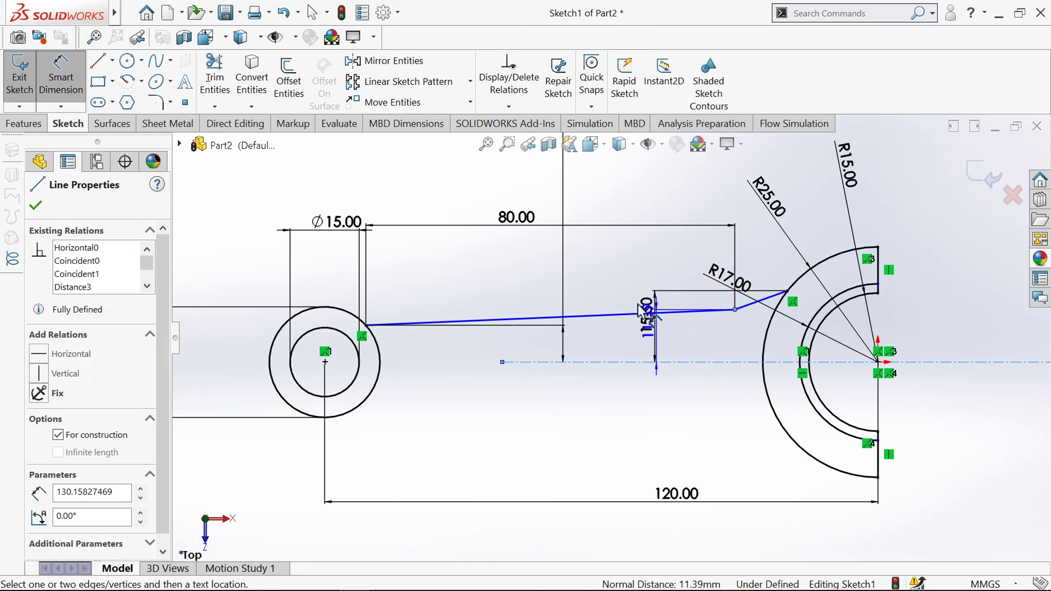
pyautogui.click(606, 298)
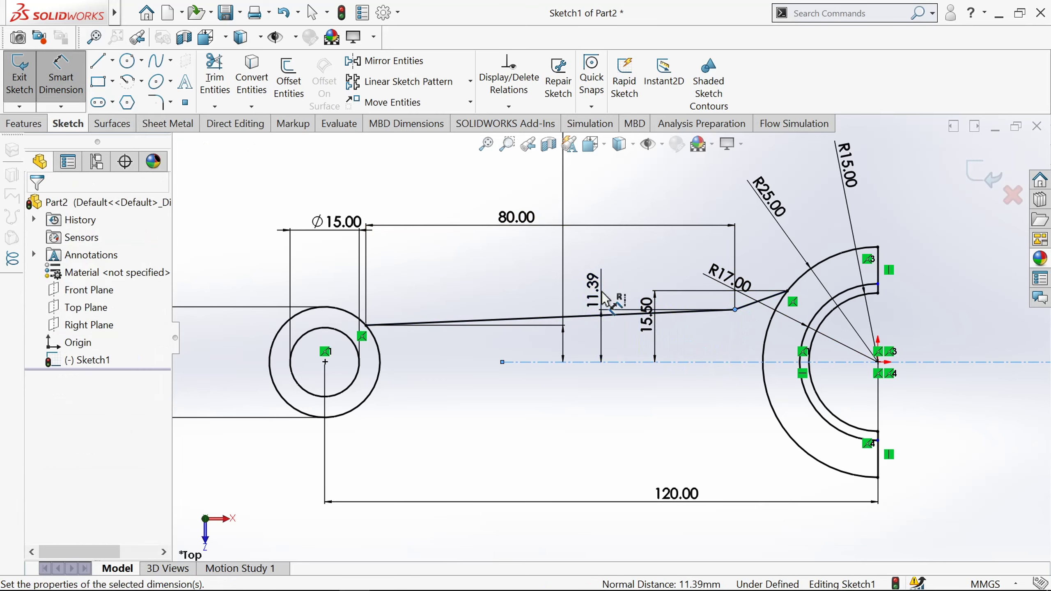
pyautogui.write('21.4/2')
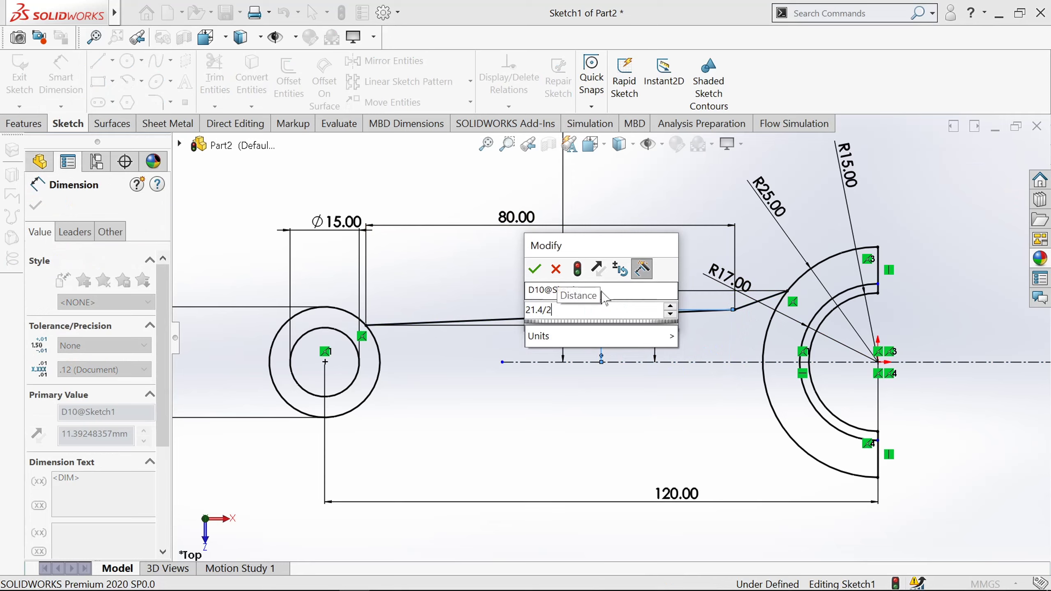
pyautogui.press('Return')
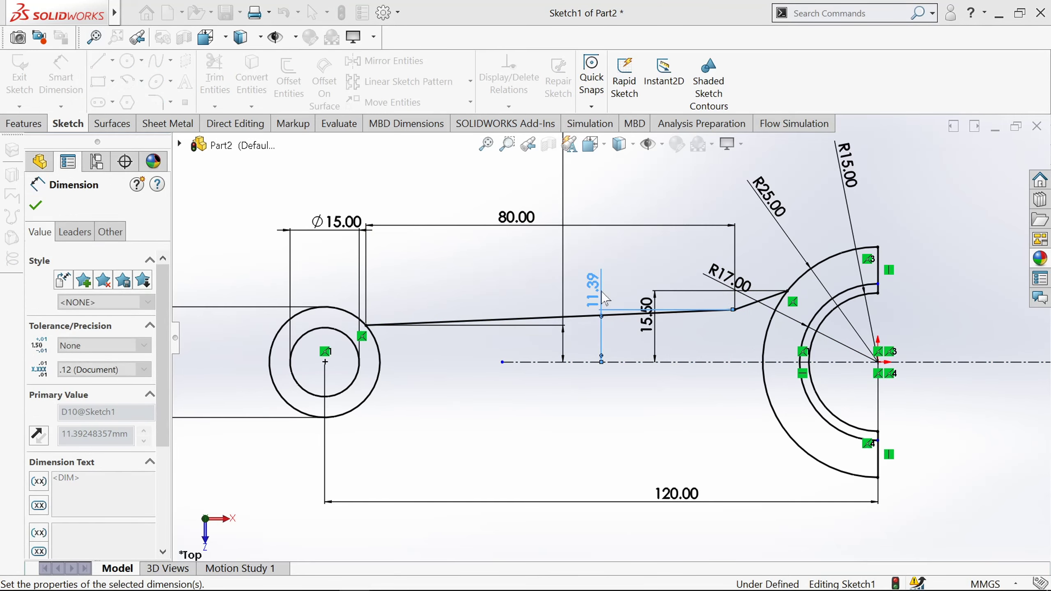
pyautogui.click(35, 207)
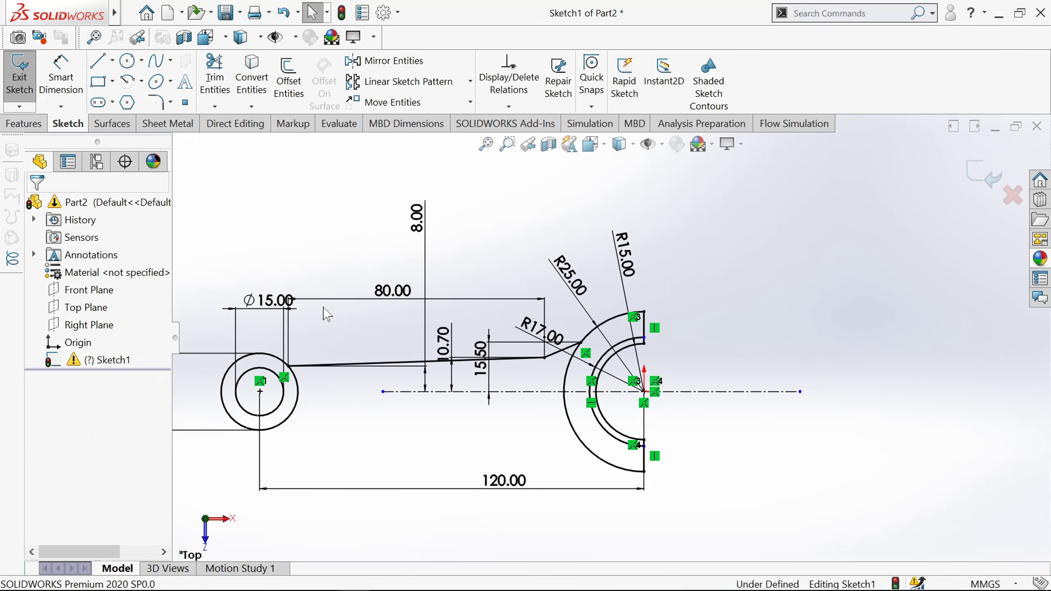
# Sketch a three-line rectangular tab rising from the outer arc's top
pyautogui.press('l')
pyautogui.scroll(3, 645, 327)
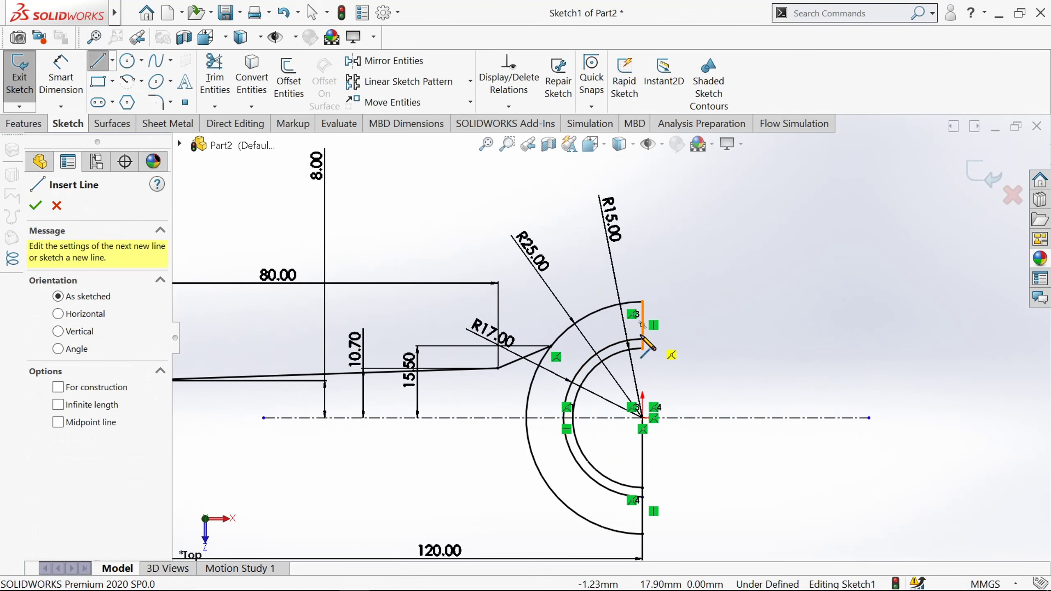
pyautogui.click(643, 301)
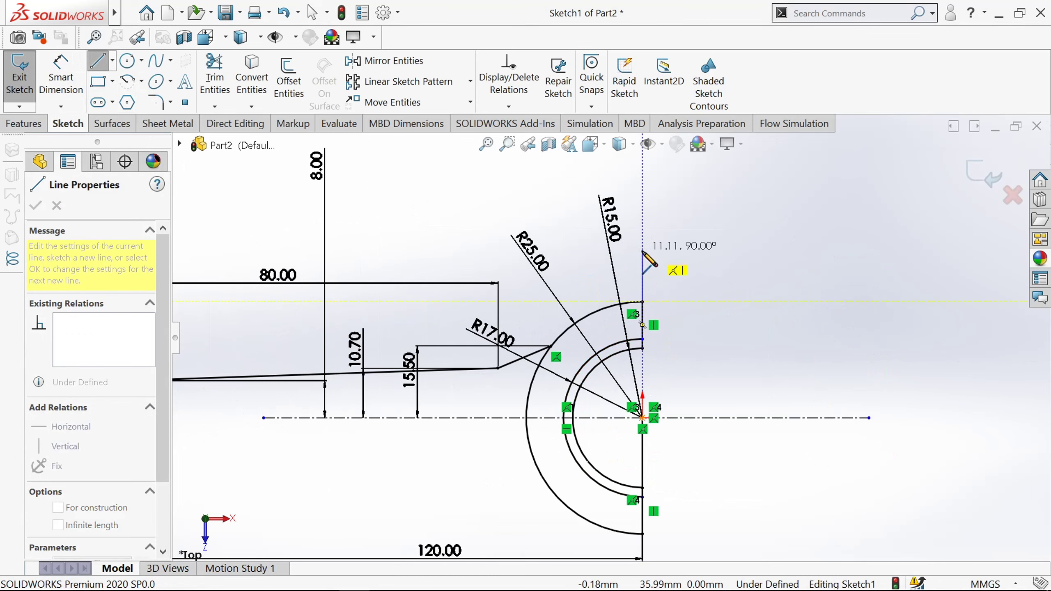
pyautogui.click(643, 250)
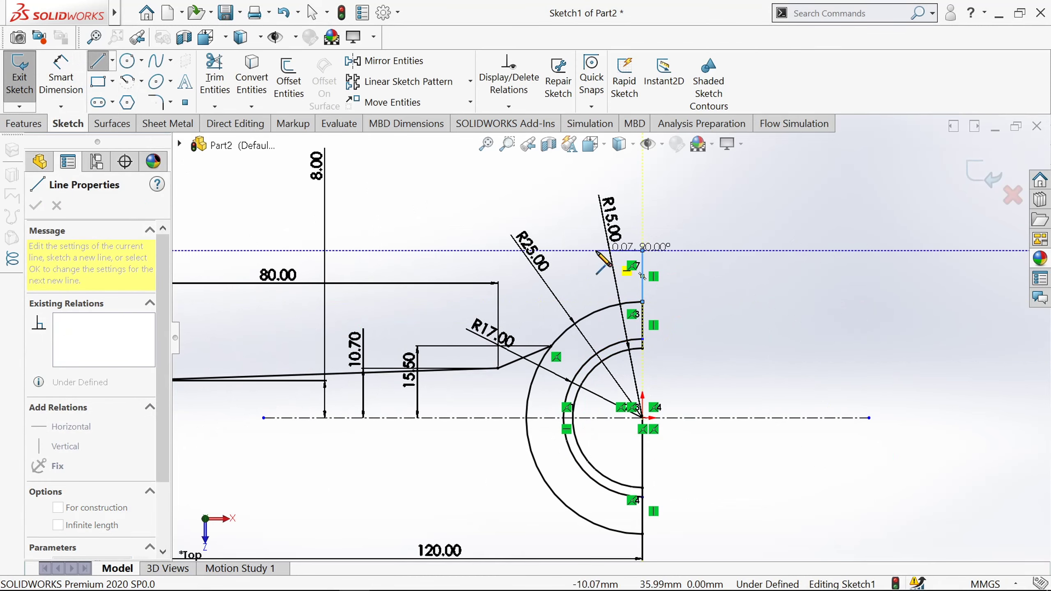
pyautogui.click(595, 251)
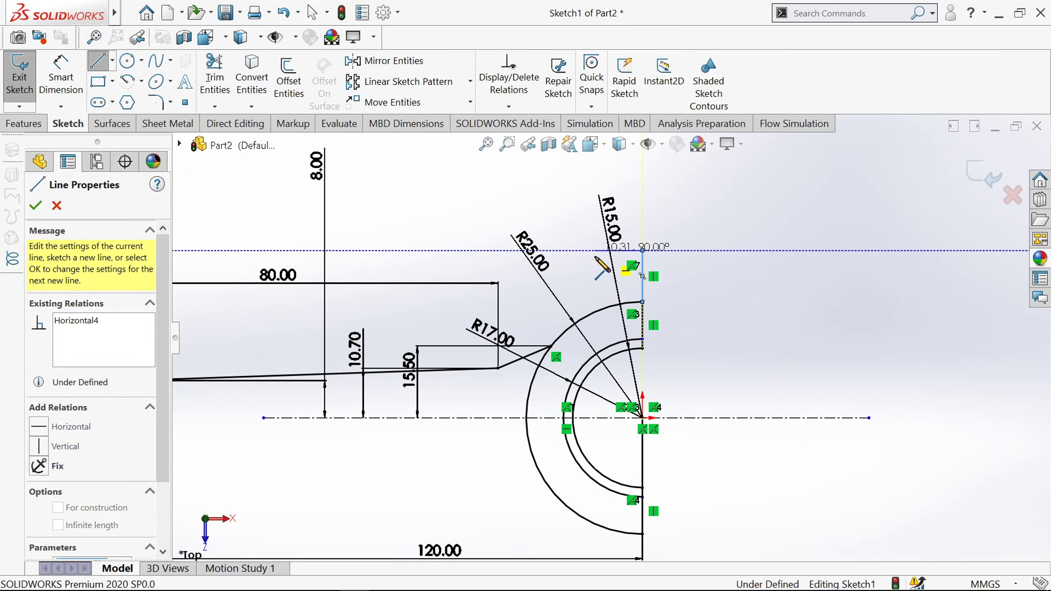
pyautogui.click(595, 312)
pyautogui.press('Escape')
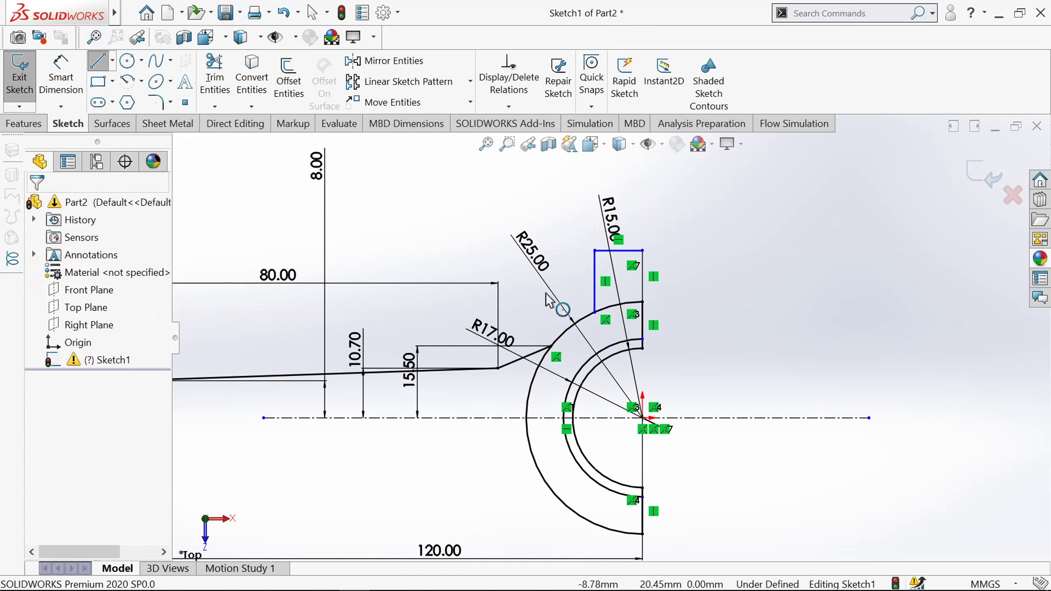
# Dimension the tab 10 mm wide with its top edge 30 mm above the centreline
pyautogui.click(60, 77)
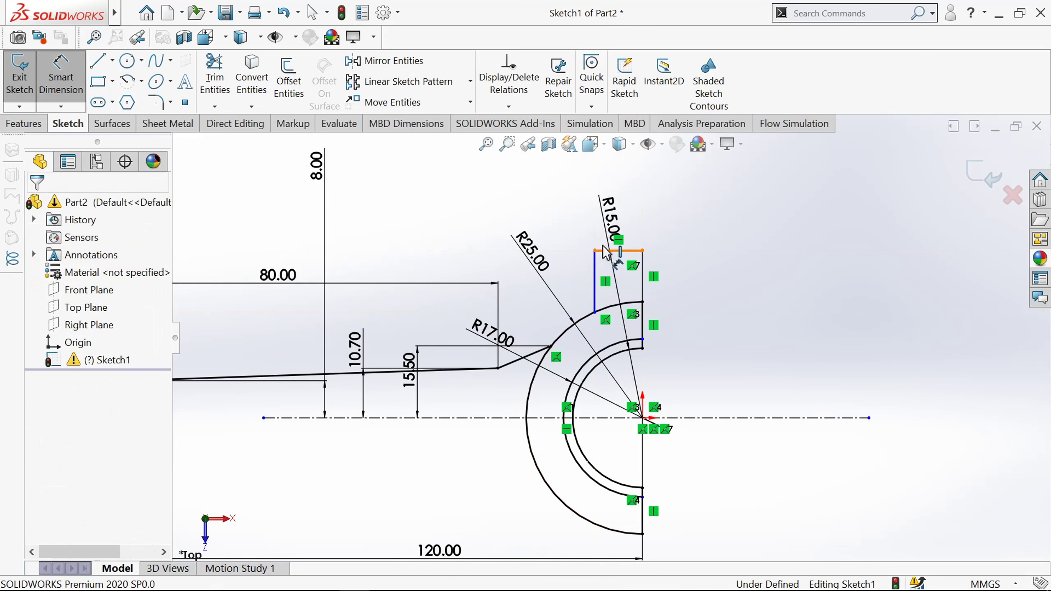
pyautogui.click(618, 250)
pyautogui.click(625, 183)
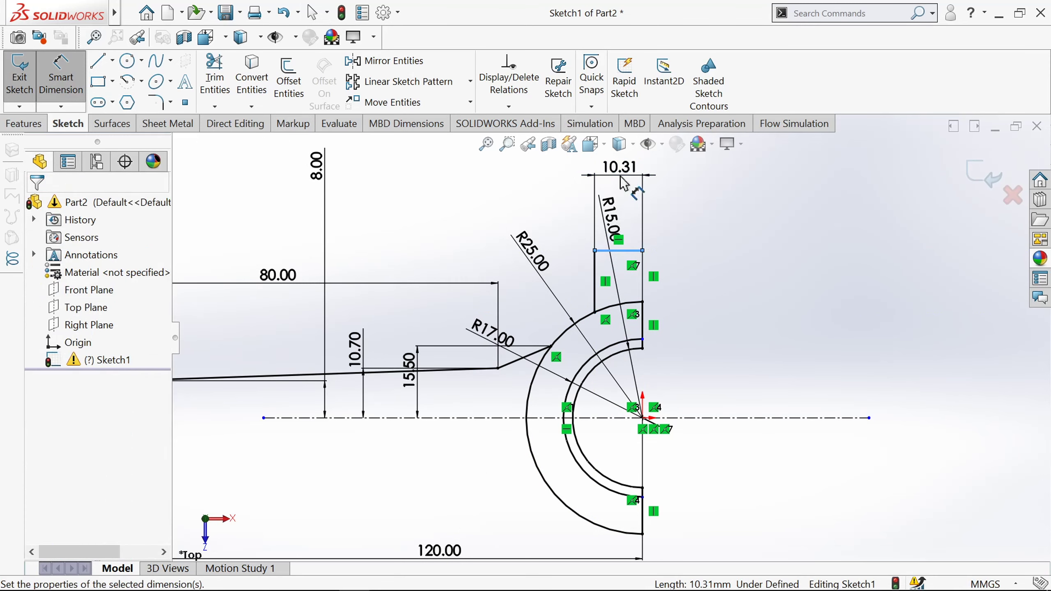
pyautogui.write('10')
pyautogui.press('Return')
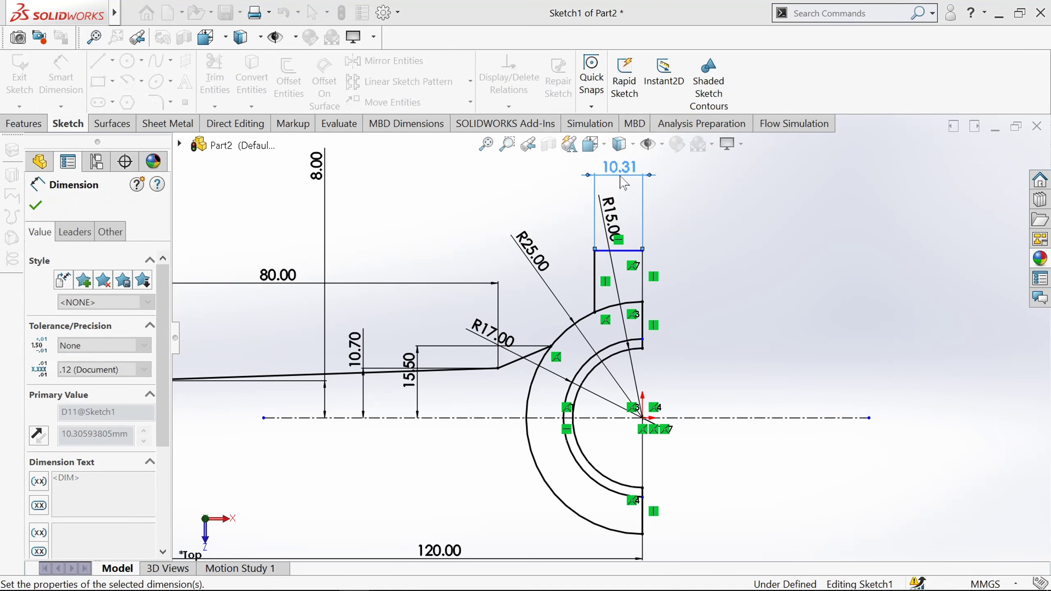
pyautogui.click(691, 419)
pyautogui.click(747, 327)
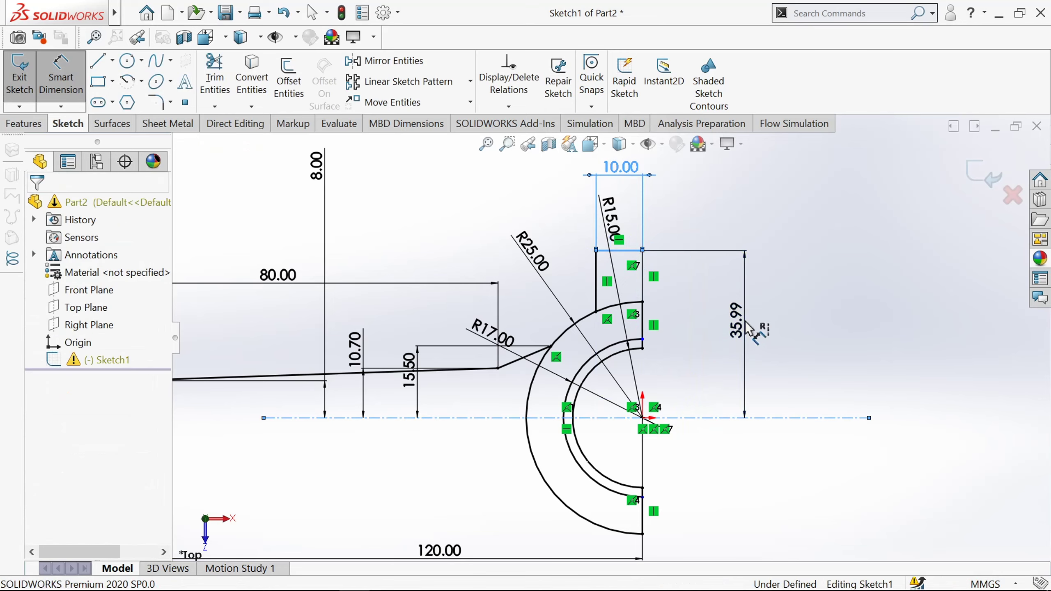
pyautogui.click(749, 329)
pyautogui.write('30')
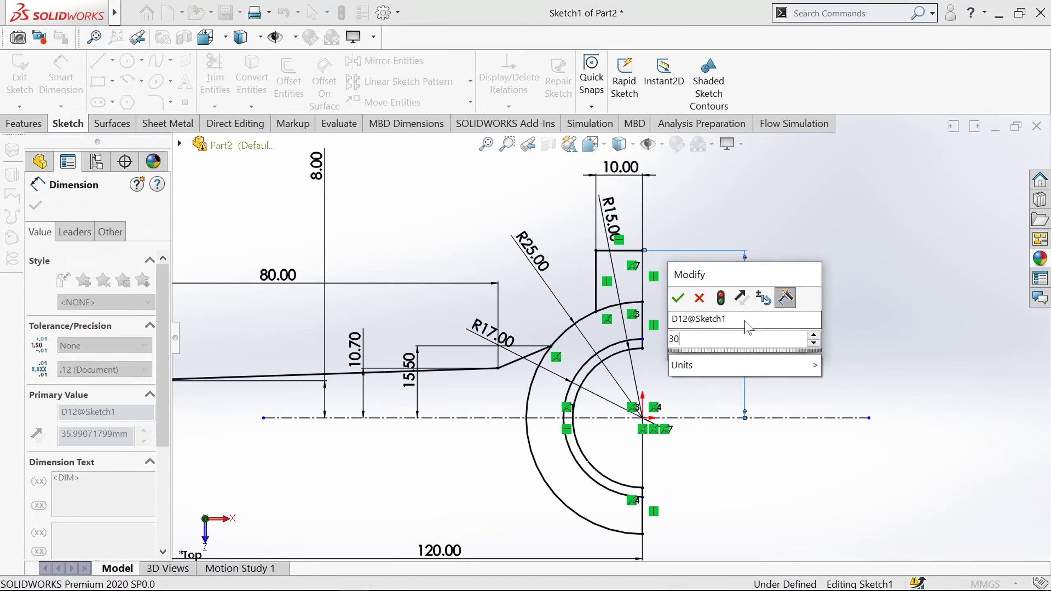
pyautogui.press('Return')
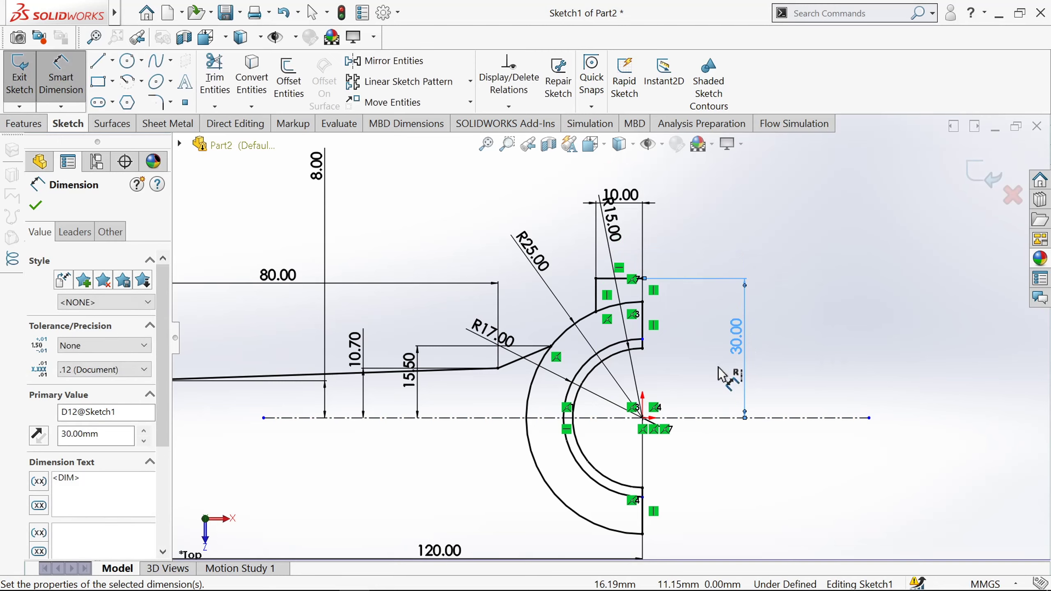
pyautogui.scroll(1, 663, 364)
pyautogui.scroll(3, 590, 335)
pyautogui.scroll(-3, 472, 381)
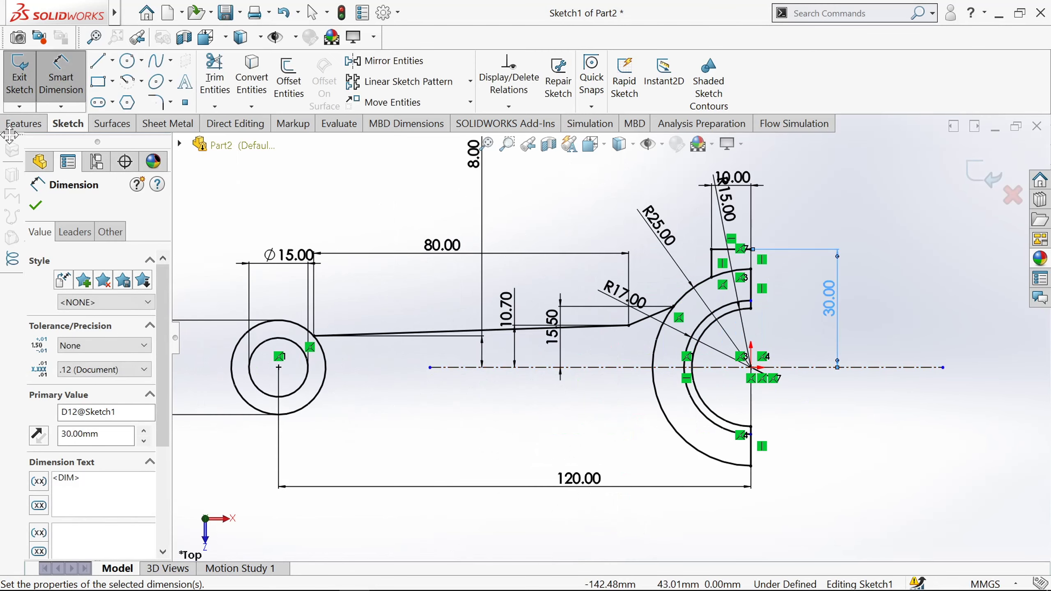
pyautogui.click(35, 206)
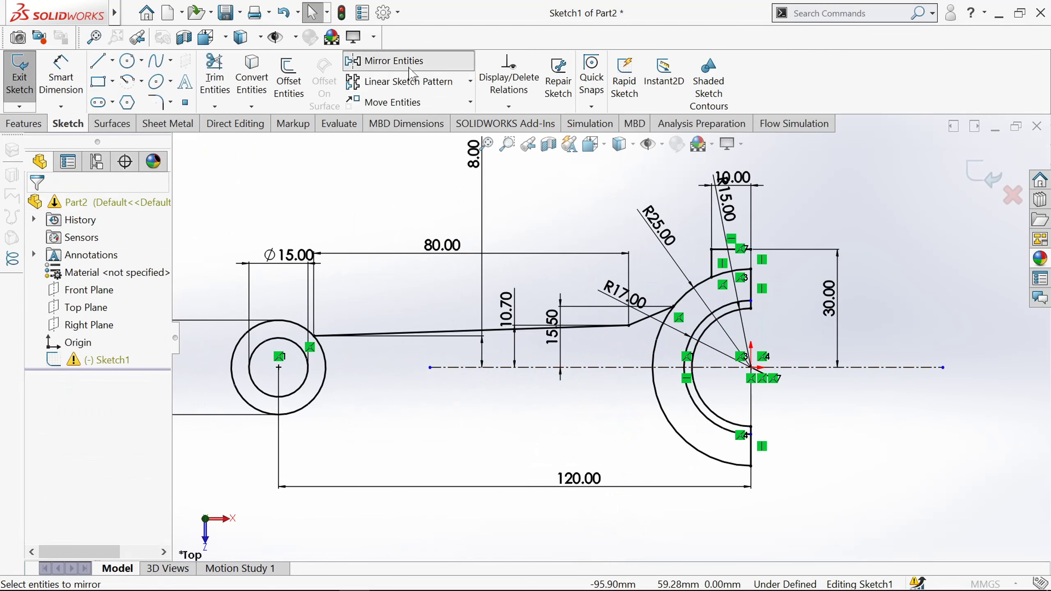
# Mirror the taper line, angled line and three top-tab edges about the horizontal centreline
pyautogui.click(398, 61)
pyautogui.scroll(-2, 599, 347)
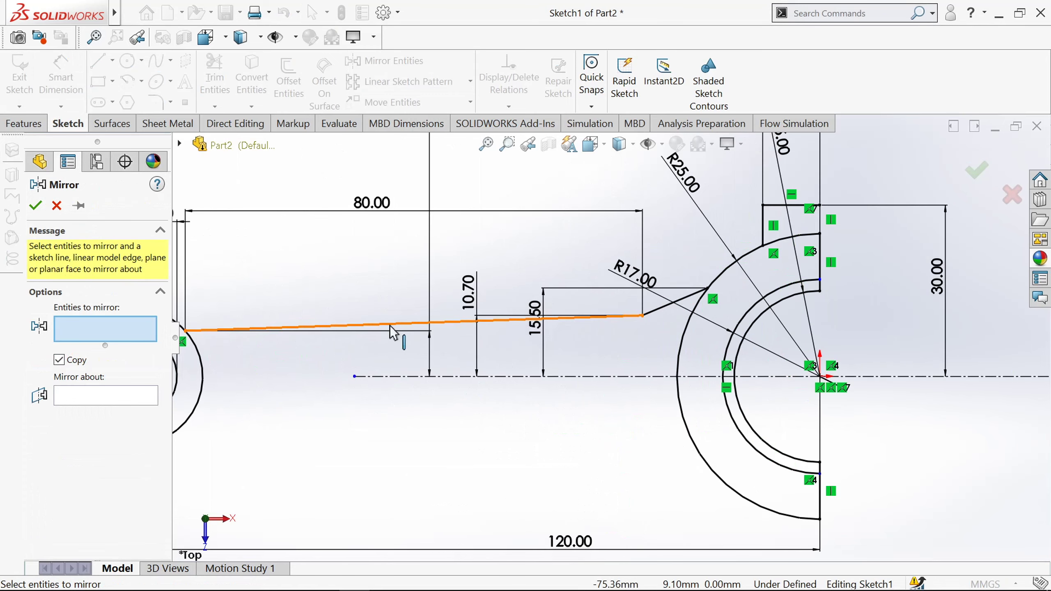
pyautogui.click(641, 306)
pyautogui.click(662, 309)
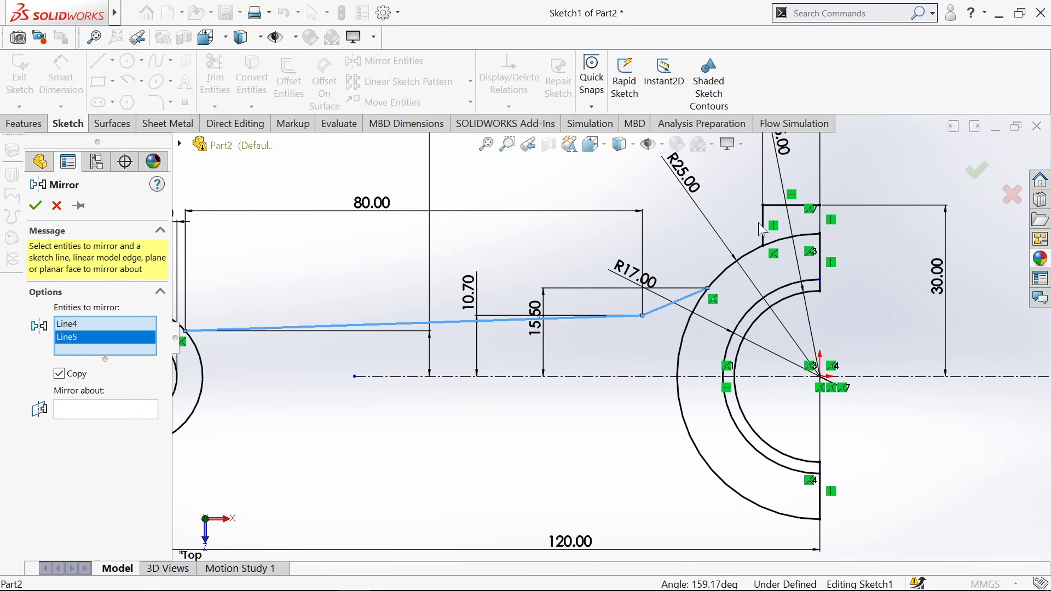
pyautogui.click(765, 225)
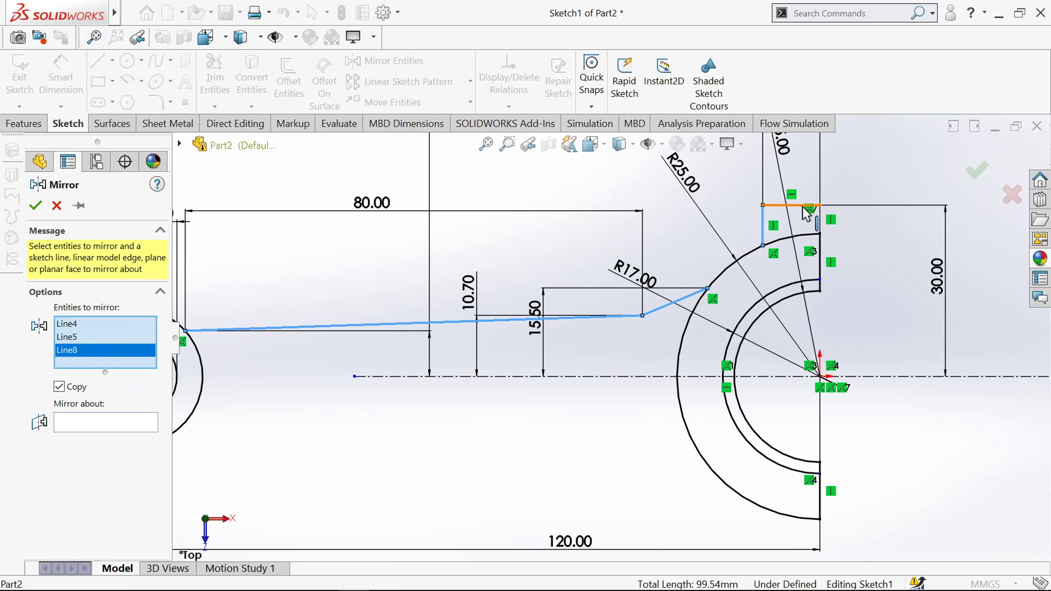
pyautogui.click(807, 206)
pyautogui.click(820, 226)
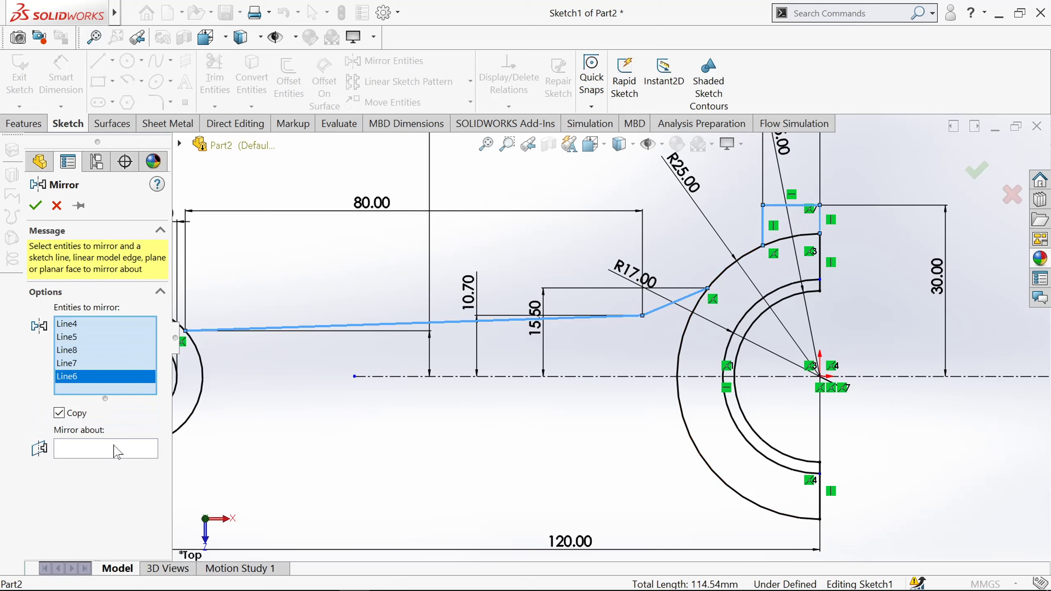
pyautogui.click(118, 452)
pyautogui.click(451, 377)
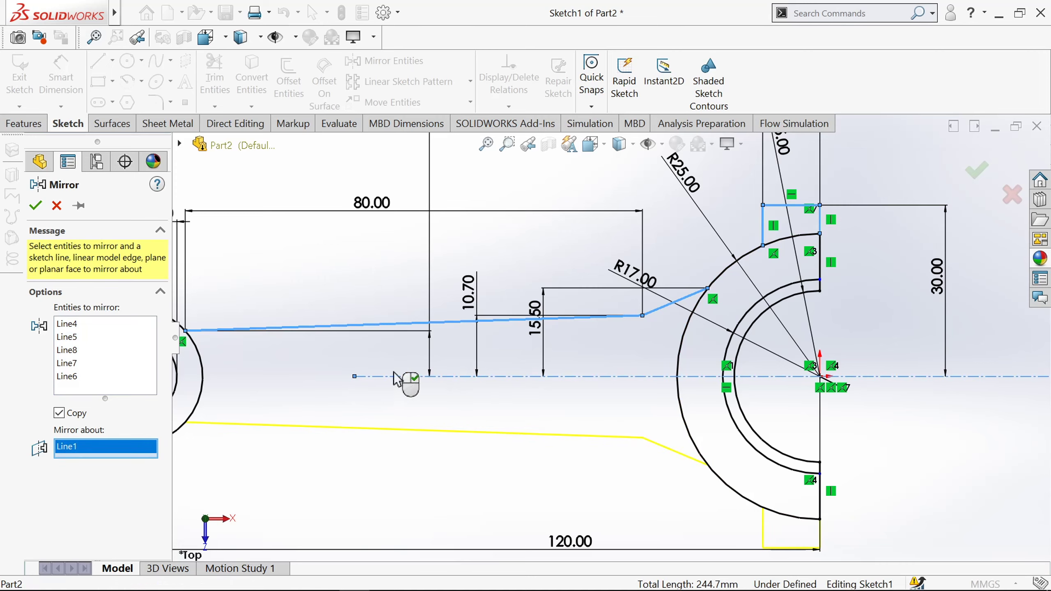
pyautogui.click(36, 205)
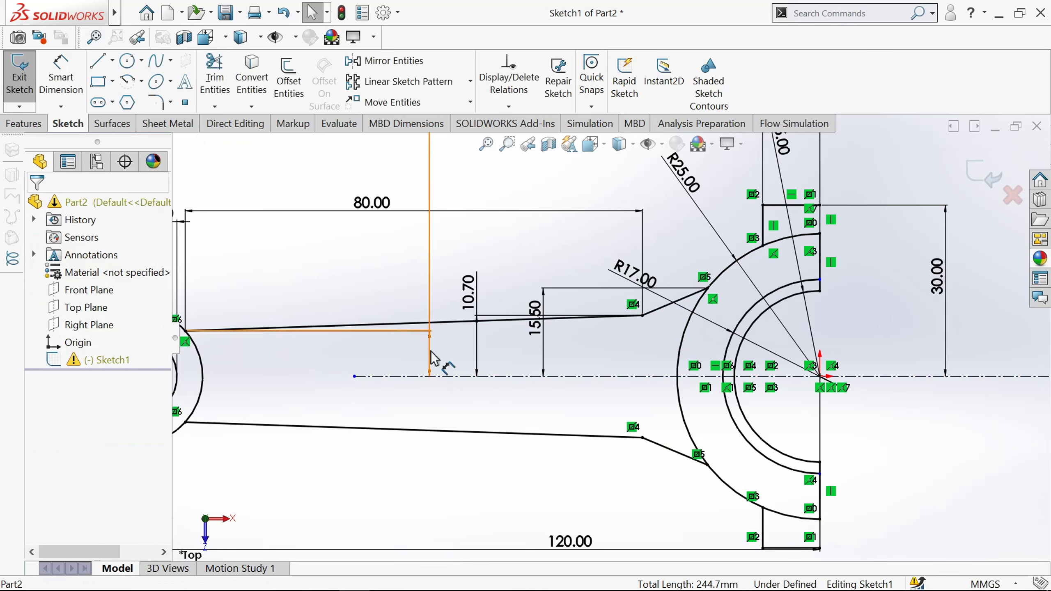
pyautogui.scroll(3, 434, 359)
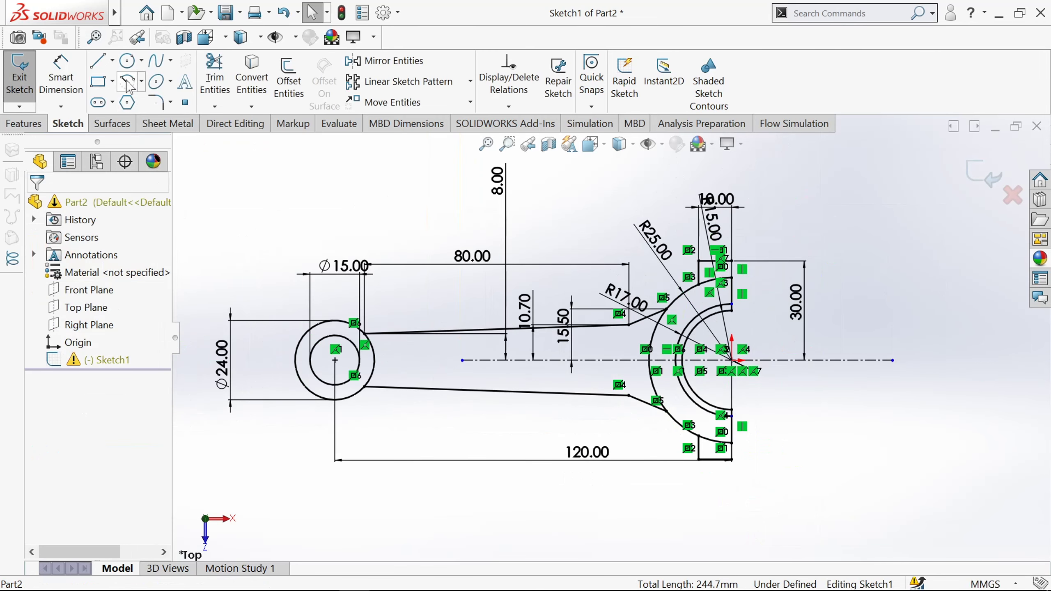
# Draw two centrepoint half-arcs on the centreline, one at each end of the rod
pyautogui.click(128, 85)
pyautogui.scroll(-2, 426, 368)
pyautogui.scroll(-2, 414, 362)
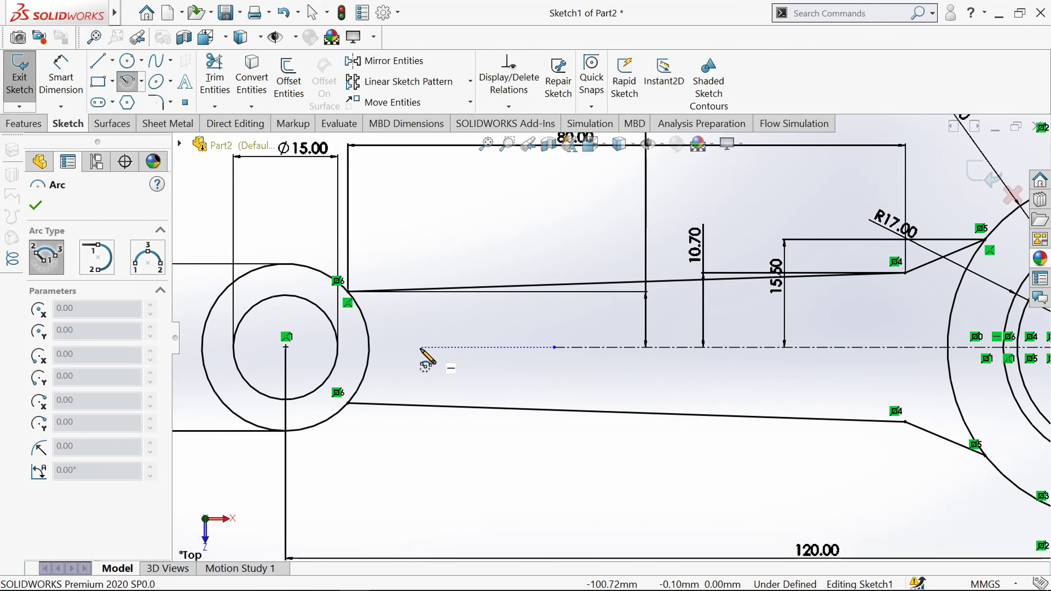
pyautogui.click(420, 347)
pyautogui.click(419, 318)
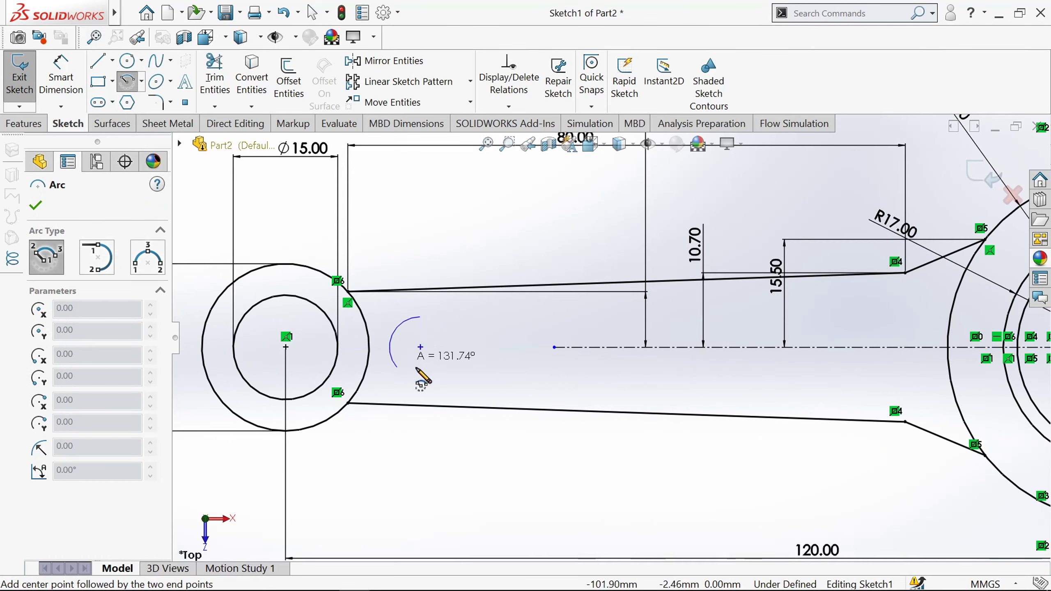
pyautogui.click(421, 378)
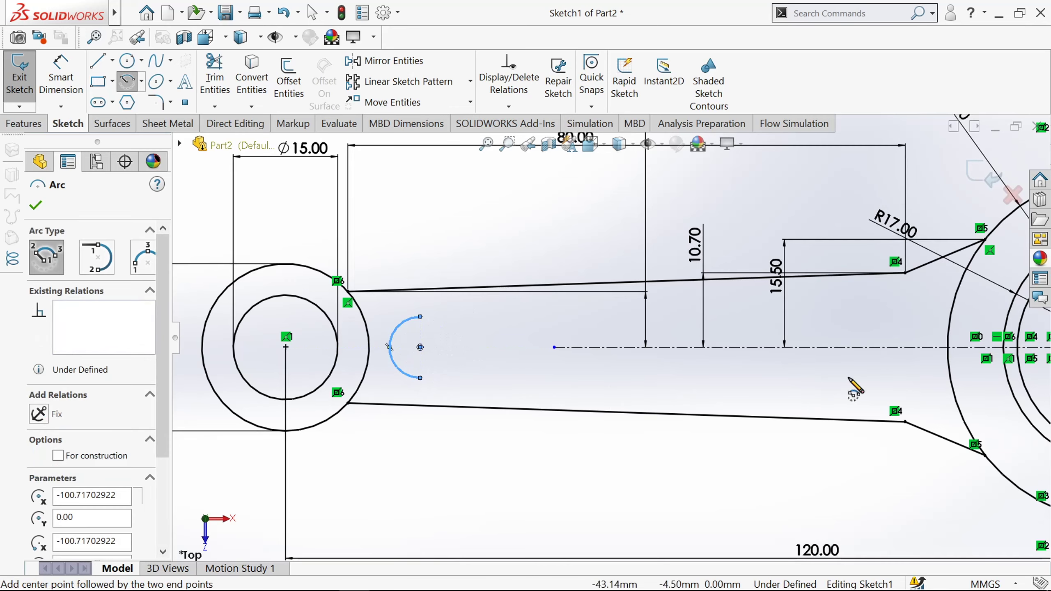
pyautogui.click(851, 348)
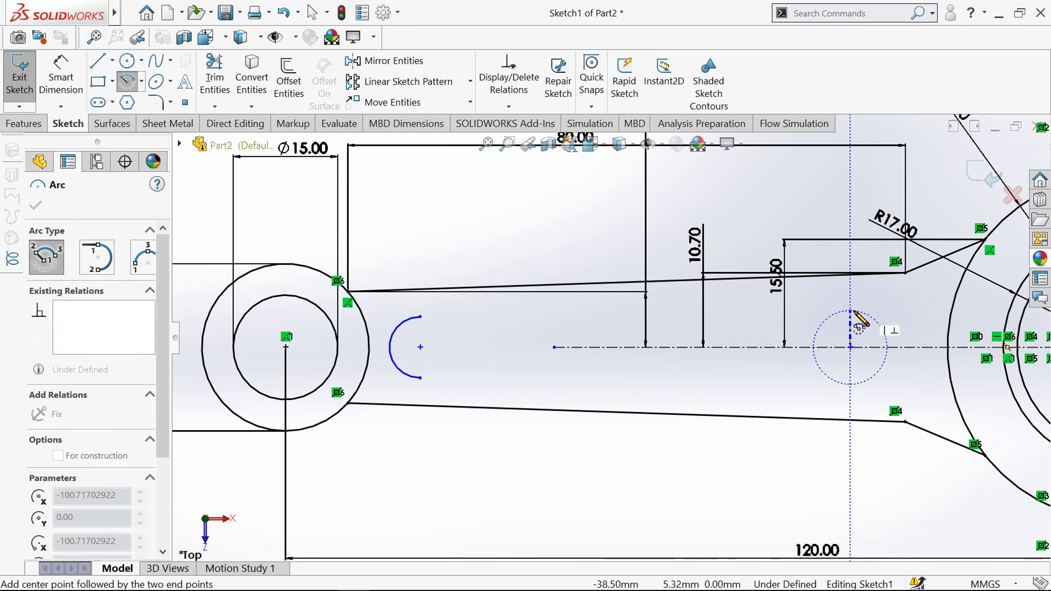
pyautogui.click(850, 310)
pyautogui.click(850, 384)
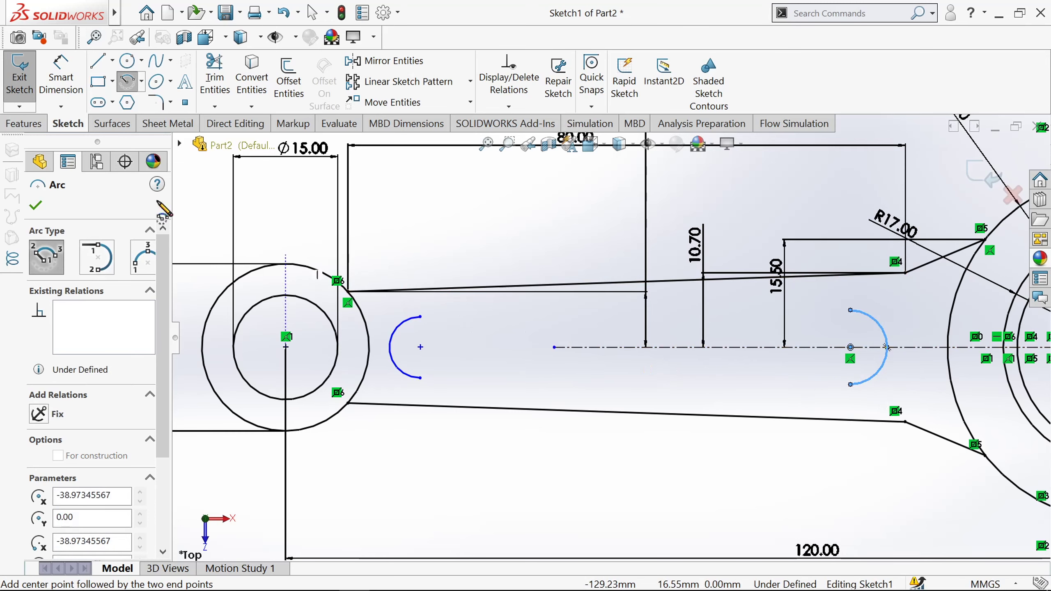
# Dimension the left arc to R5 and the right arc to R8
pyautogui.click(61, 75)
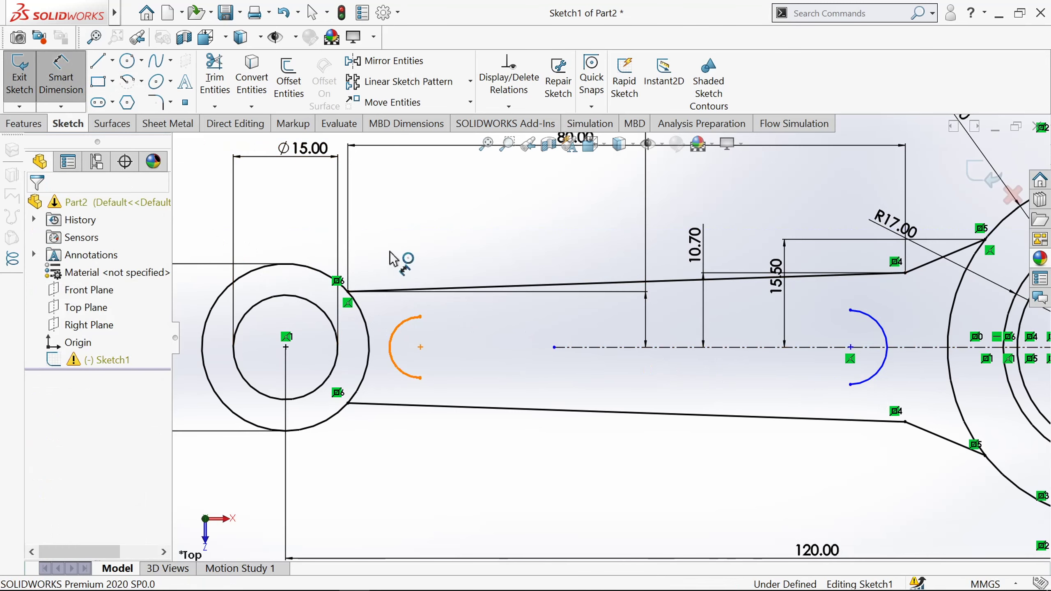
pyautogui.click(399, 324)
pyautogui.click(389, 256)
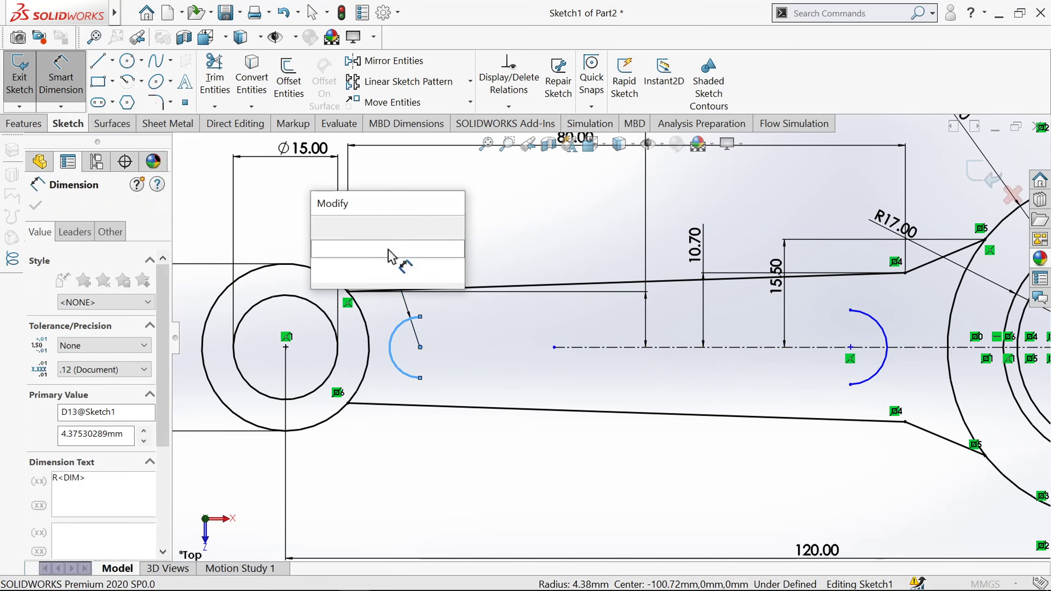
pyautogui.write('5')
pyautogui.press('Return')
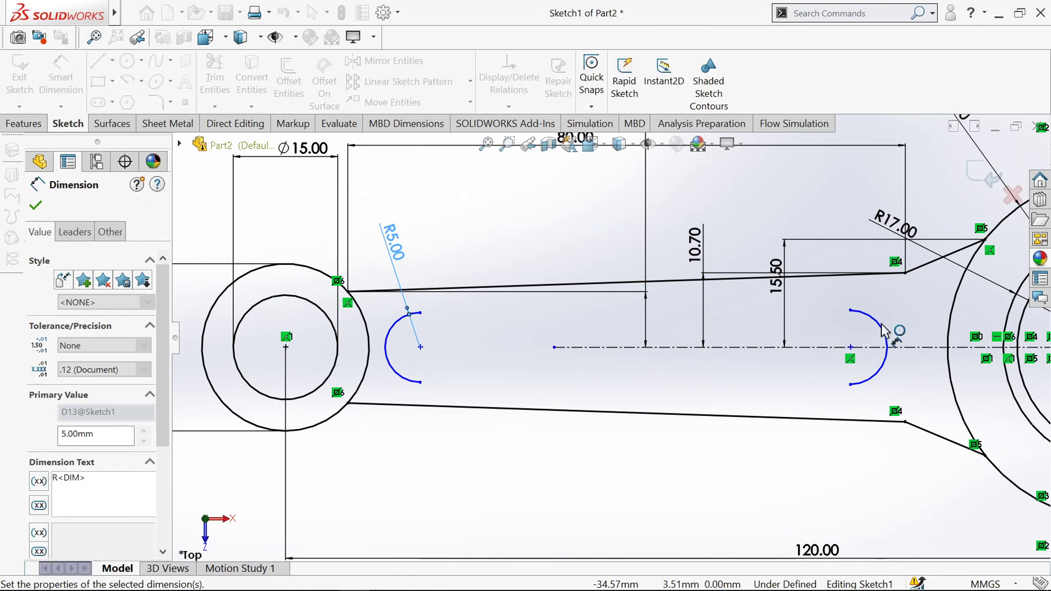
pyautogui.click(886, 328)
pyautogui.click(916, 314)
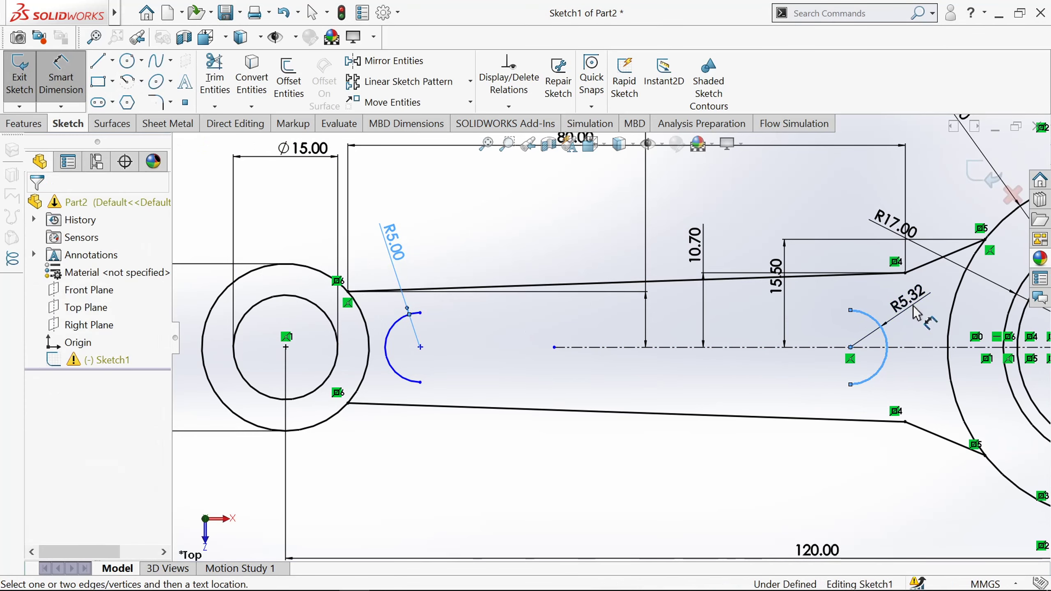
pyautogui.write('8')
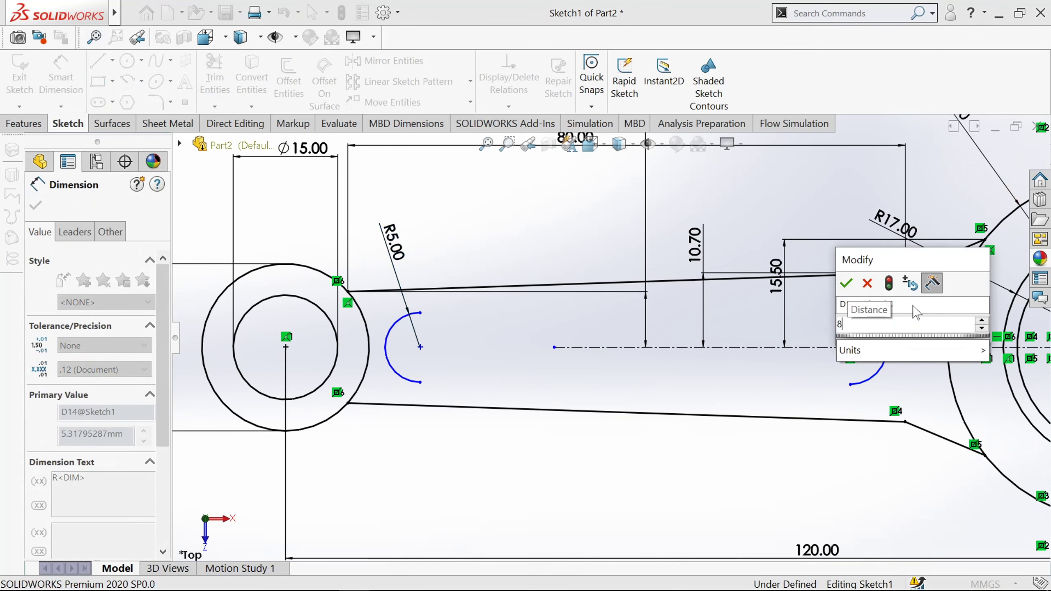
pyautogui.press('Return')
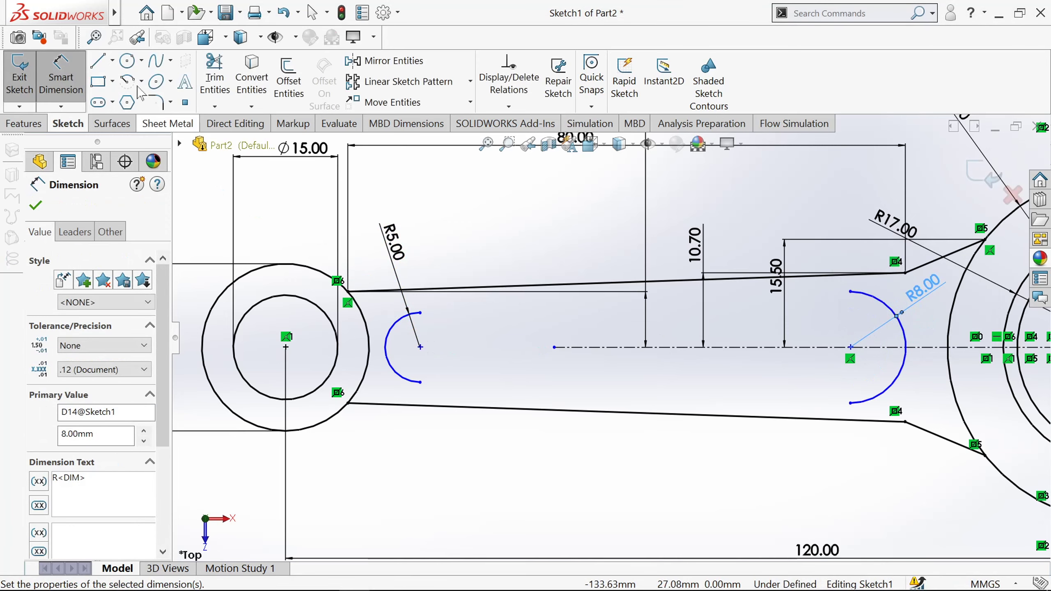
pyautogui.click(35, 205)
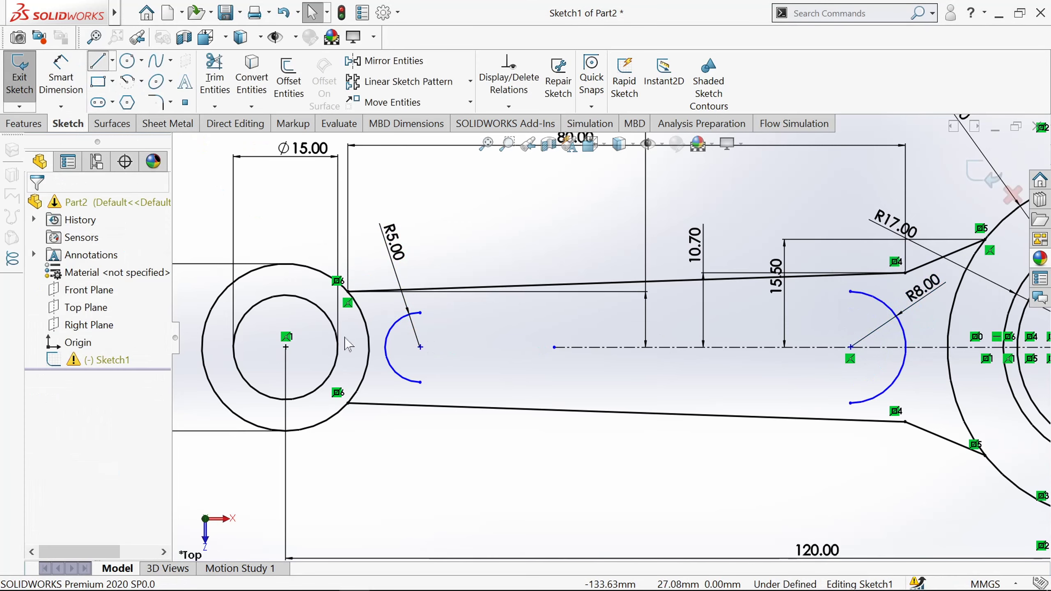
# Draw top and bottom lines joining the ends of the two arcs
pyautogui.press('l')
pyautogui.moveTo(420, 313); pyautogui.dragTo(851, 291)
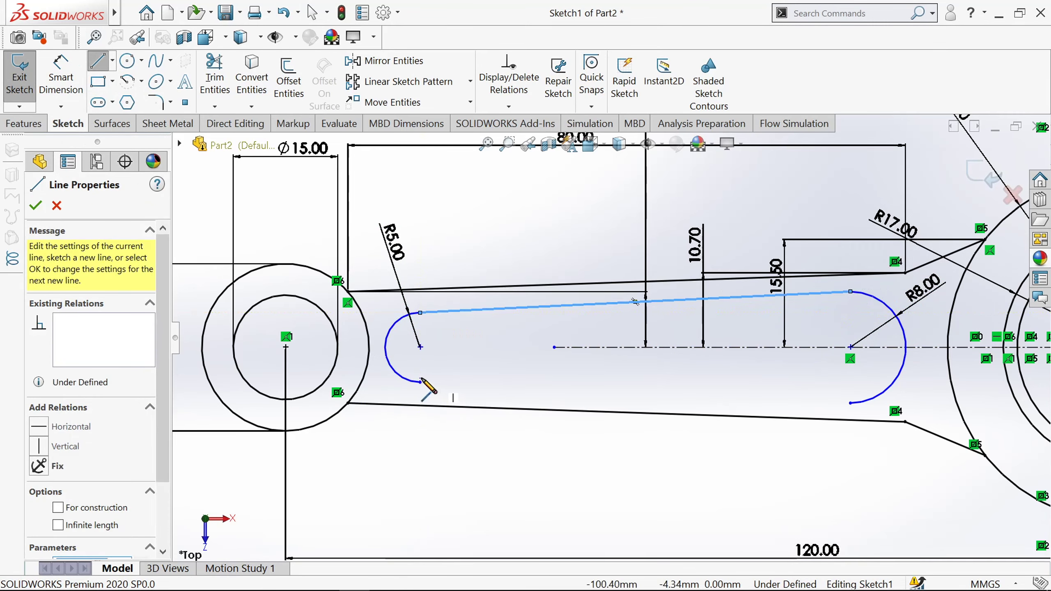
pyautogui.moveTo(420, 381); pyautogui.dragTo(851, 403)
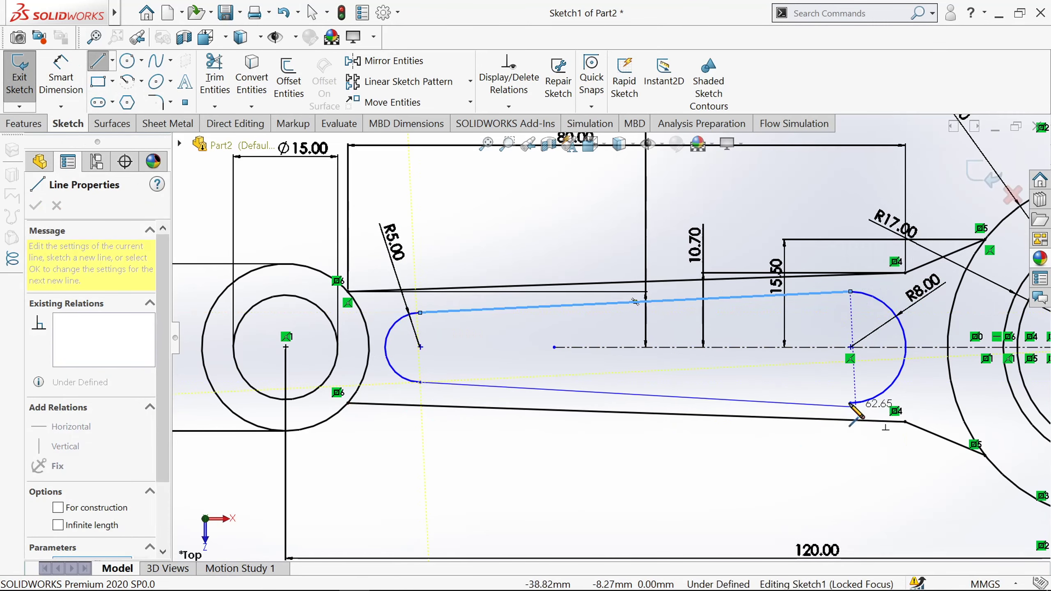
# Dimension the distance between the two arc centres to 70 mm
pyautogui.click(60, 76)
pyautogui.click(420, 347)
pyautogui.click(850, 347)
pyautogui.click(681, 467)
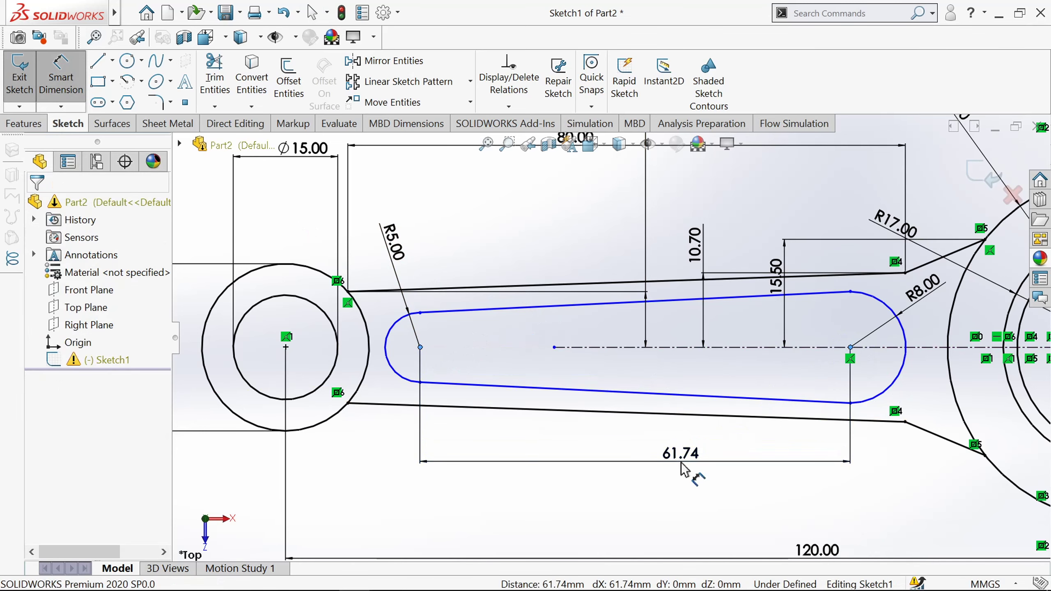
pyautogui.write('70')
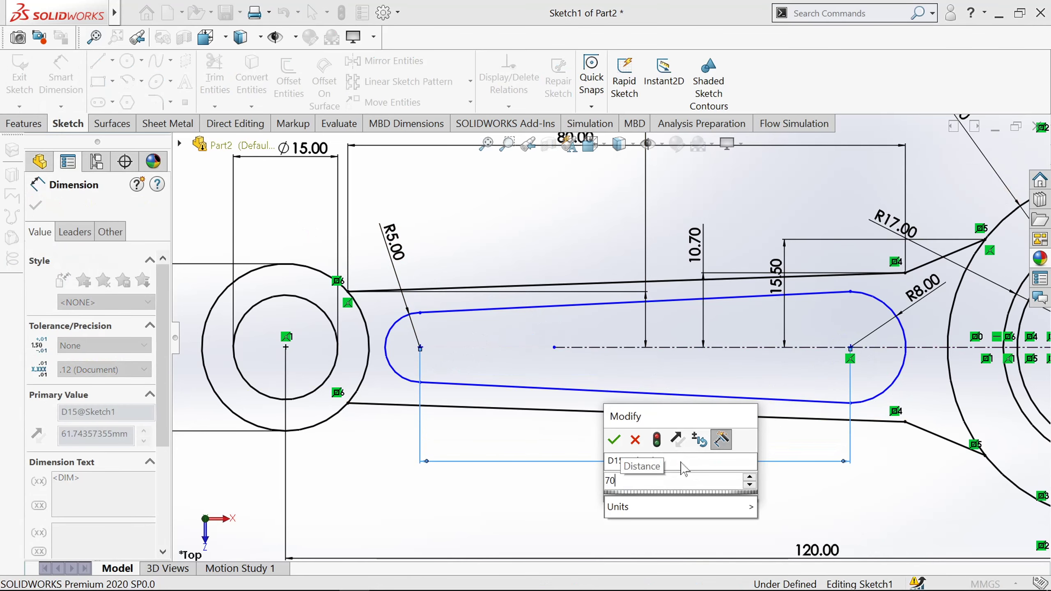
pyautogui.press('Return')
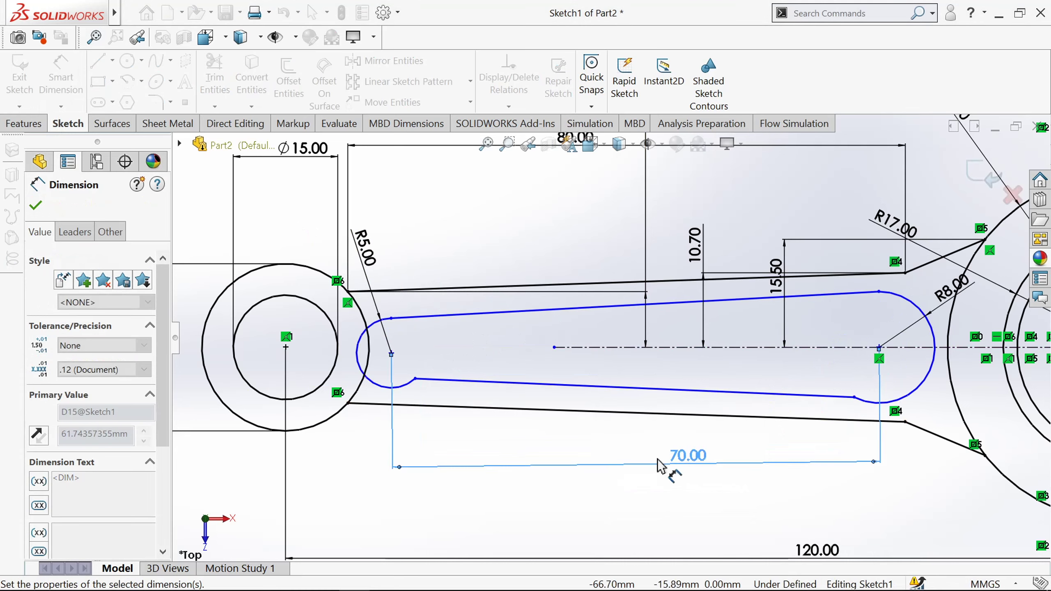
pyautogui.scroll(-2, 684, 429)
pyautogui.scroll(2, 684, 429)
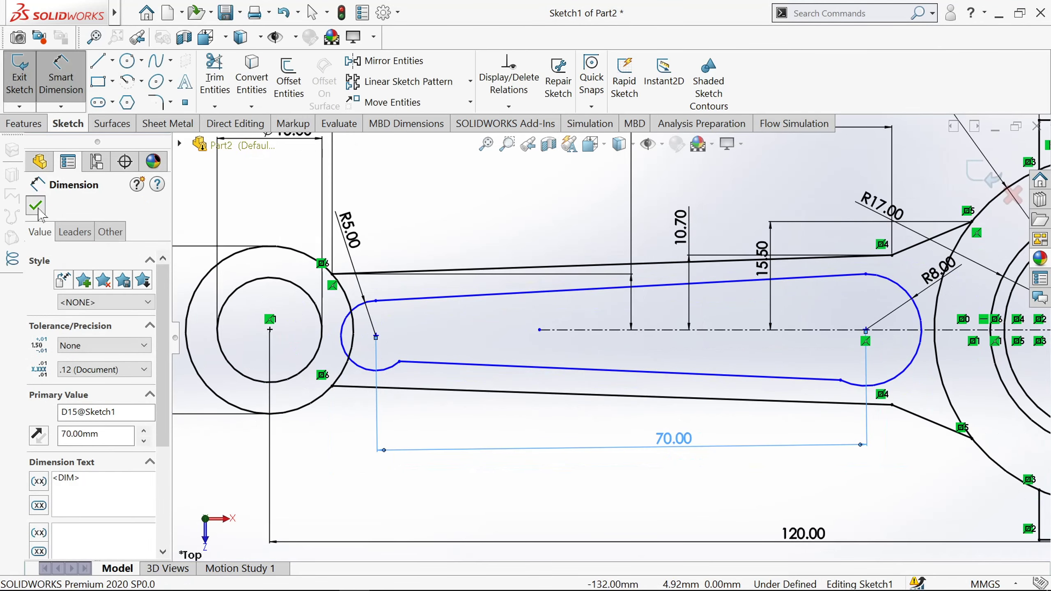
# Place the left arc's centre point on the horizontal centreline
pyautogui.click(36, 205)
pyautogui.click(456, 341)
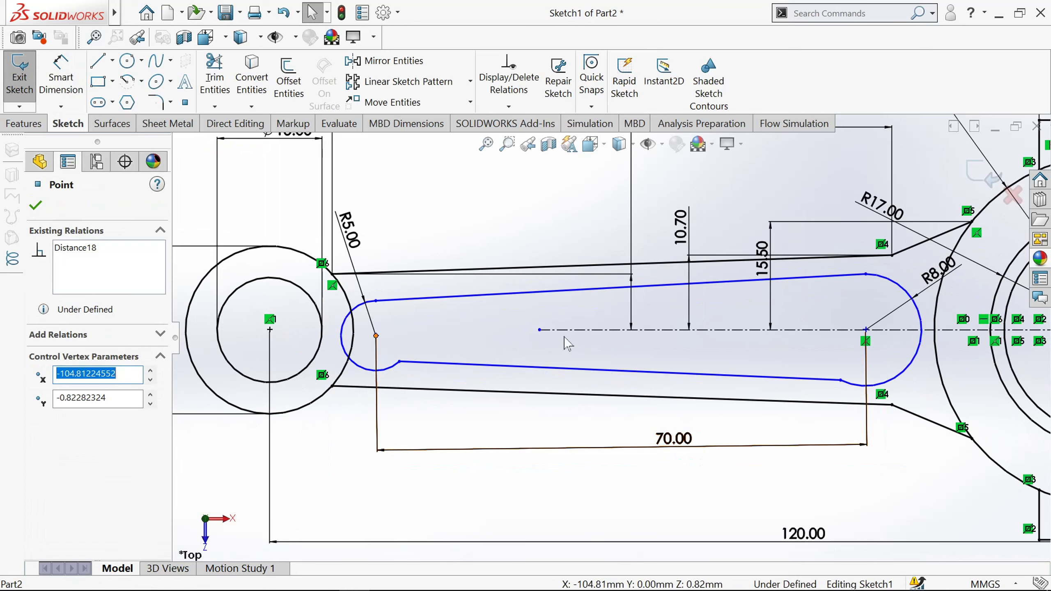
pyautogui.keyDown('ctrl'); pyautogui.click(566, 331); pyautogui.keyUp('ctrl')
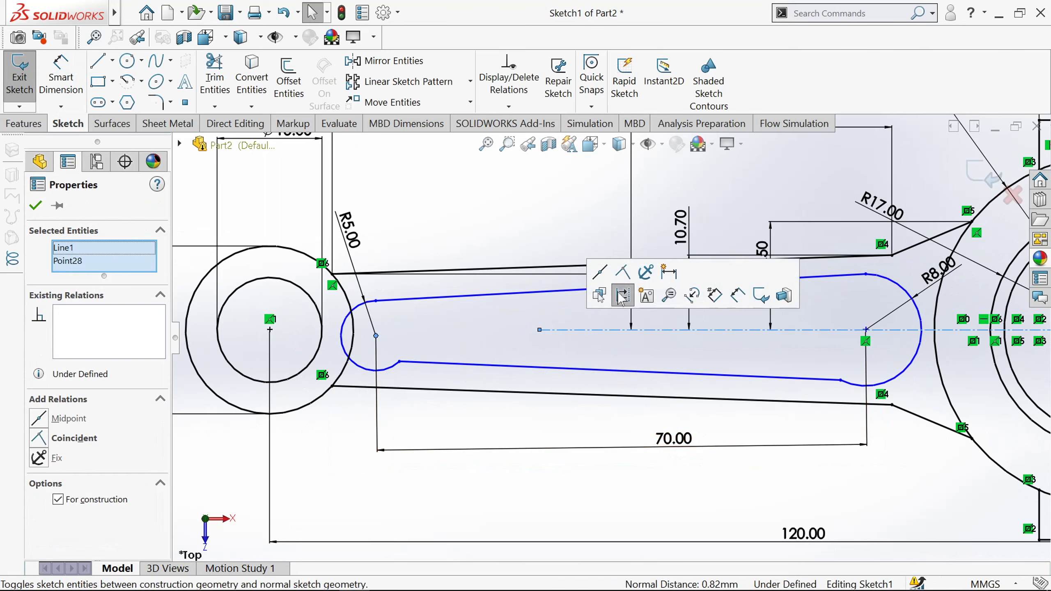
pyautogui.click(623, 274)
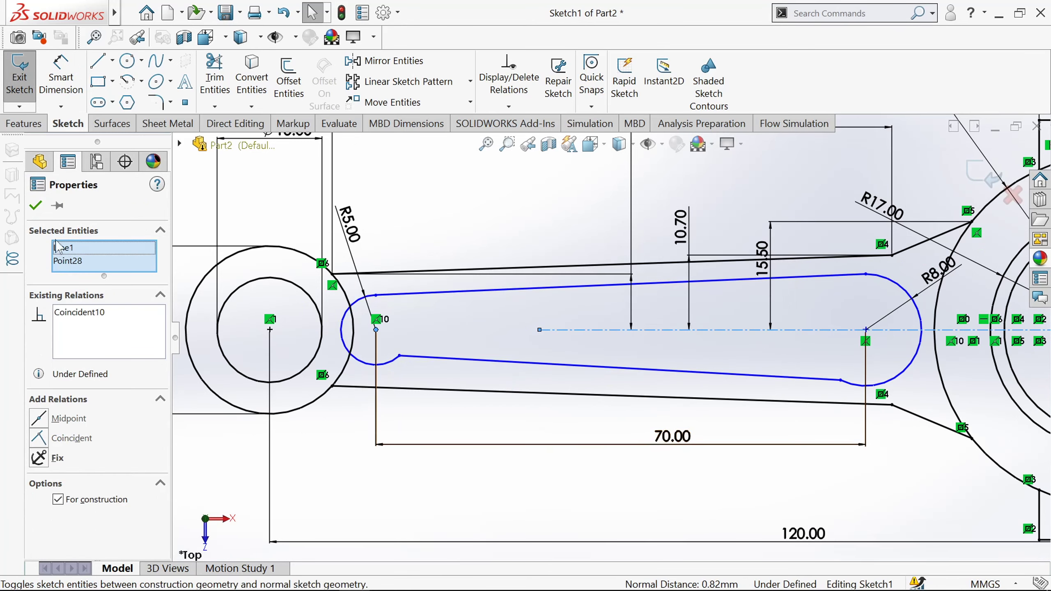
pyautogui.click(36, 207)
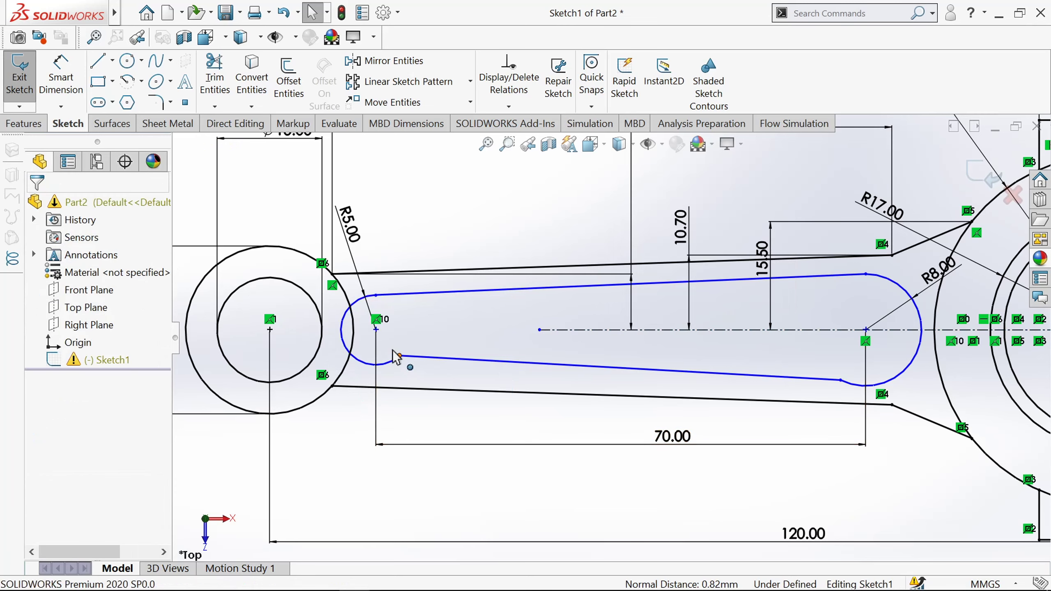
# Align the lower line's left and right endpoints vertically with their arc centres
pyautogui.click(400, 358)
pyautogui.keyDown('ctrl'); pyautogui.click(376, 331); pyautogui.keyUp('ctrl')
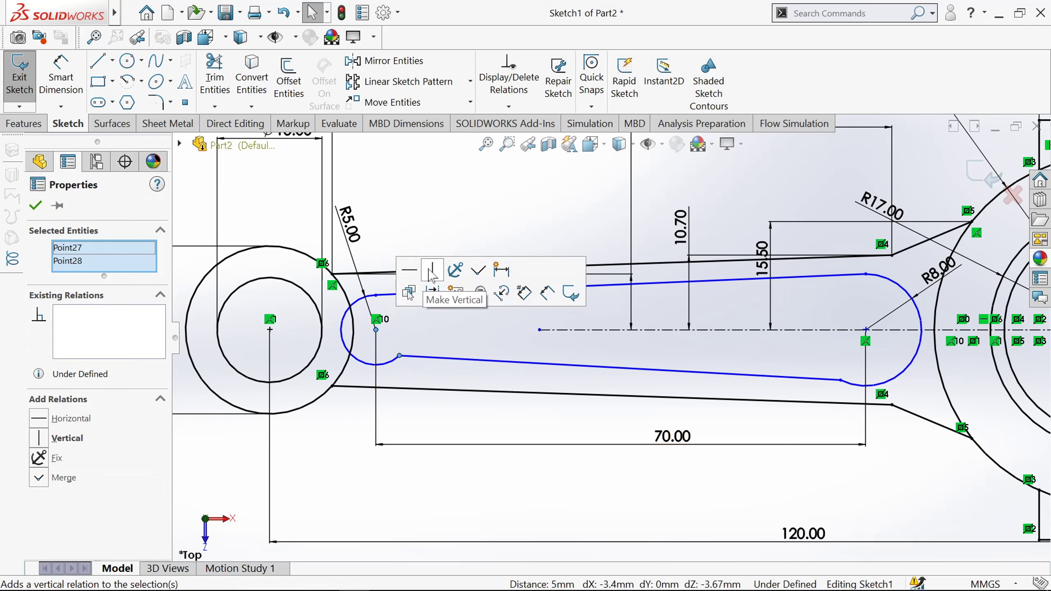
pyautogui.click(431, 274)
pyautogui.click(34, 207)
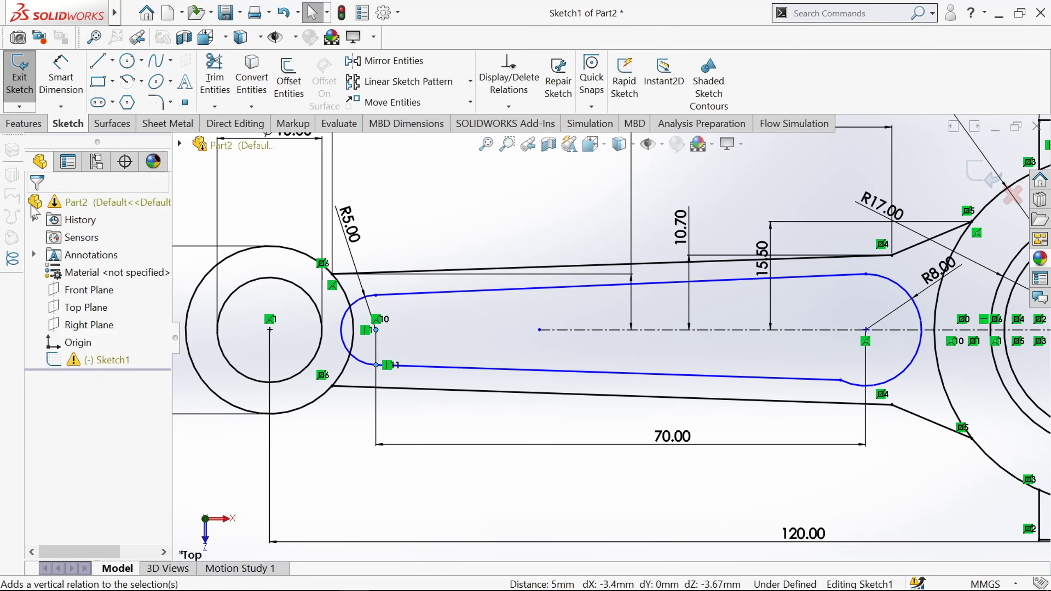
pyautogui.scroll(-1, 669, 347)
pyautogui.scroll(-1, 665, 345)
pyautogui.scroll(1, 735, 352)
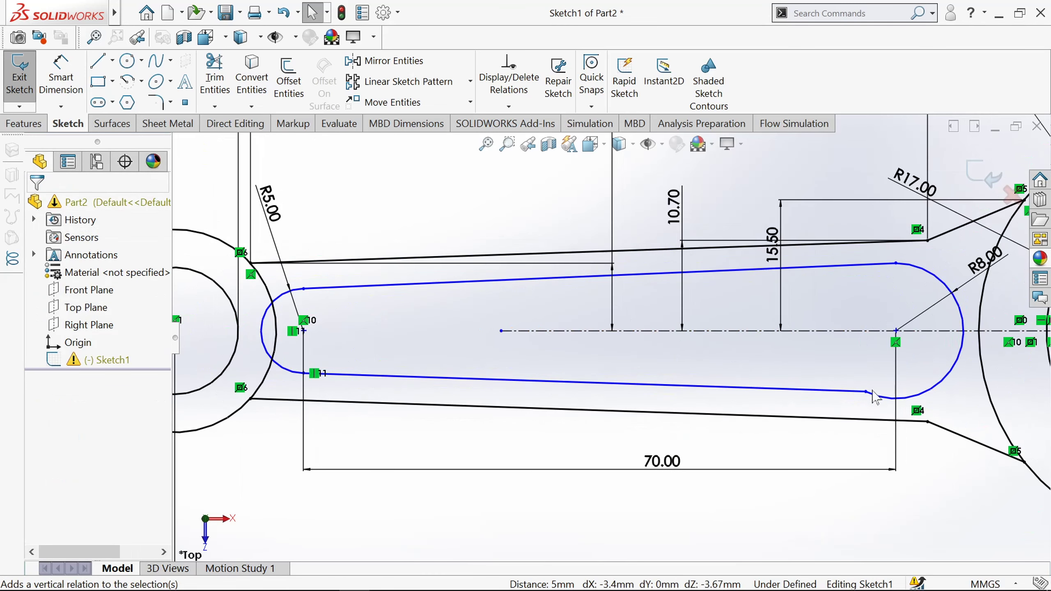
pyautogui.click(896, 333)
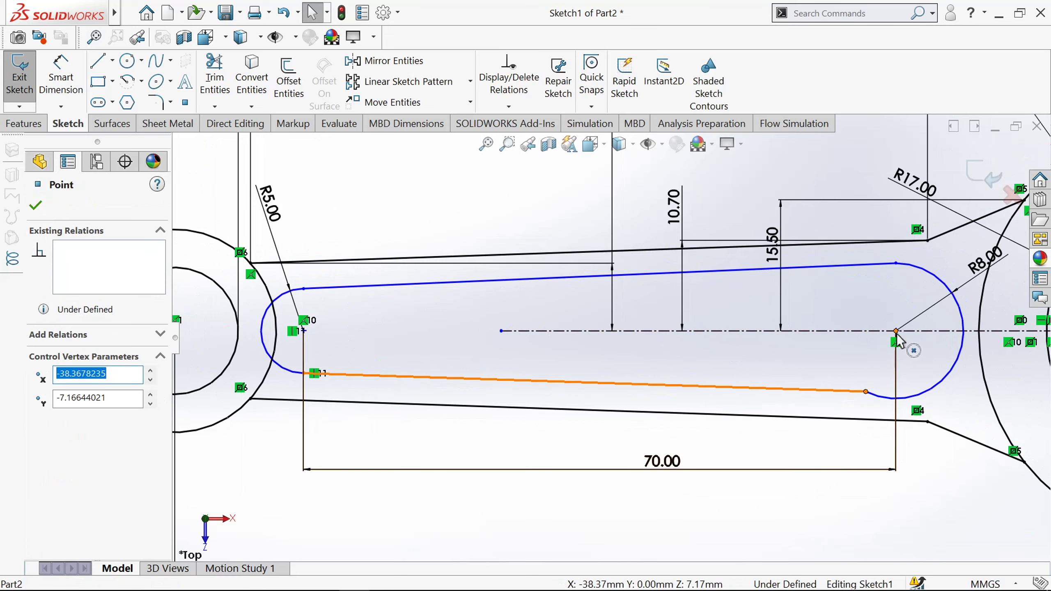
pyautogui.keyDown('ctrl'); pyautogui.click(866, 392); pyautogui.keyUp('ctrl')
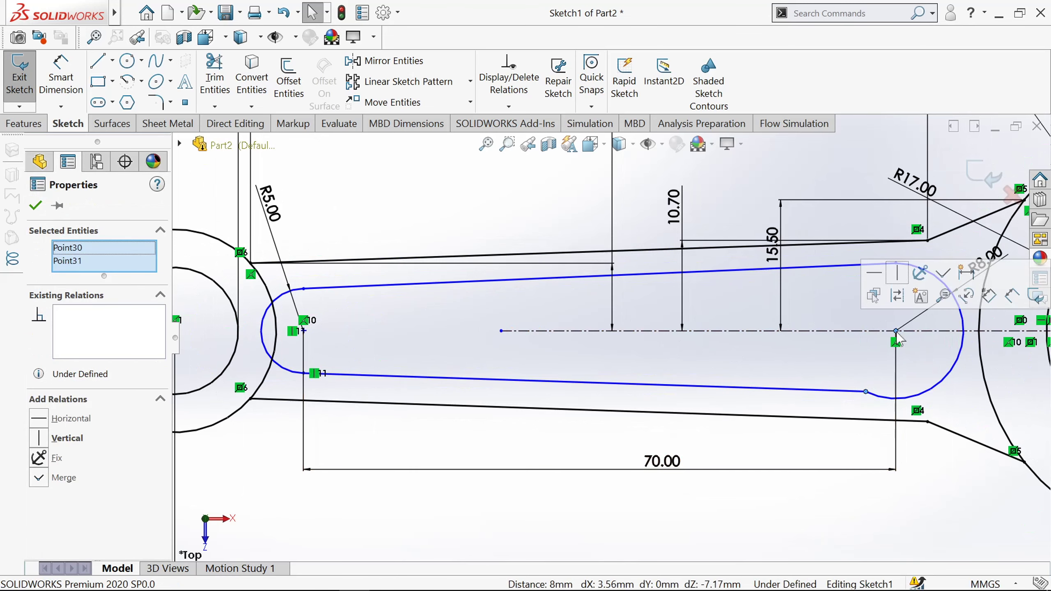
pyautogui.click(897, 281)
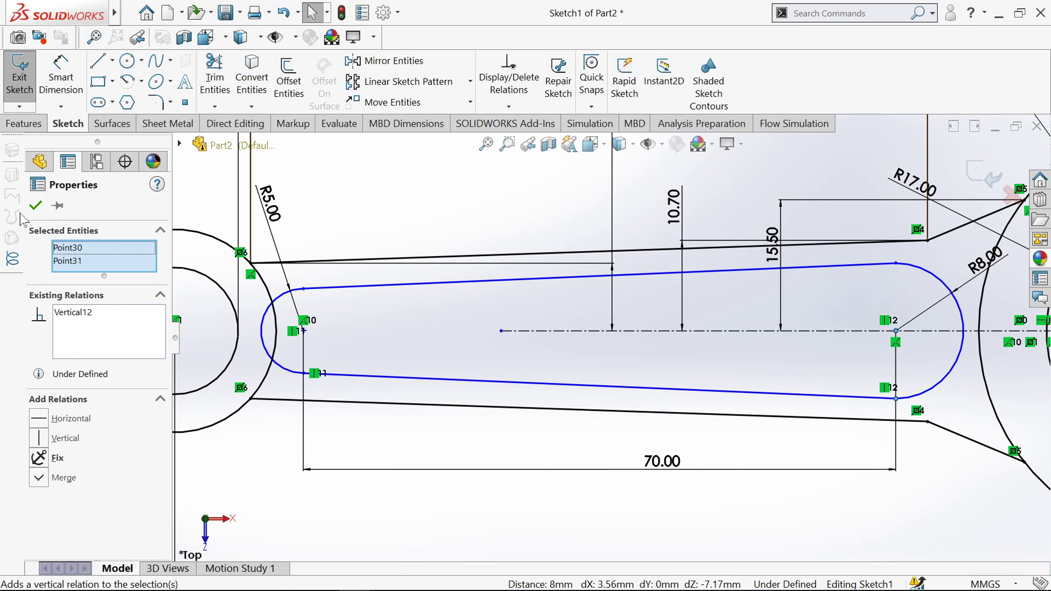
pyautogui.click(35, 205)
# Make the R5 slot arc tangent to the Ø24 lug circle
pyautogui.scroll(2, 451, 320)
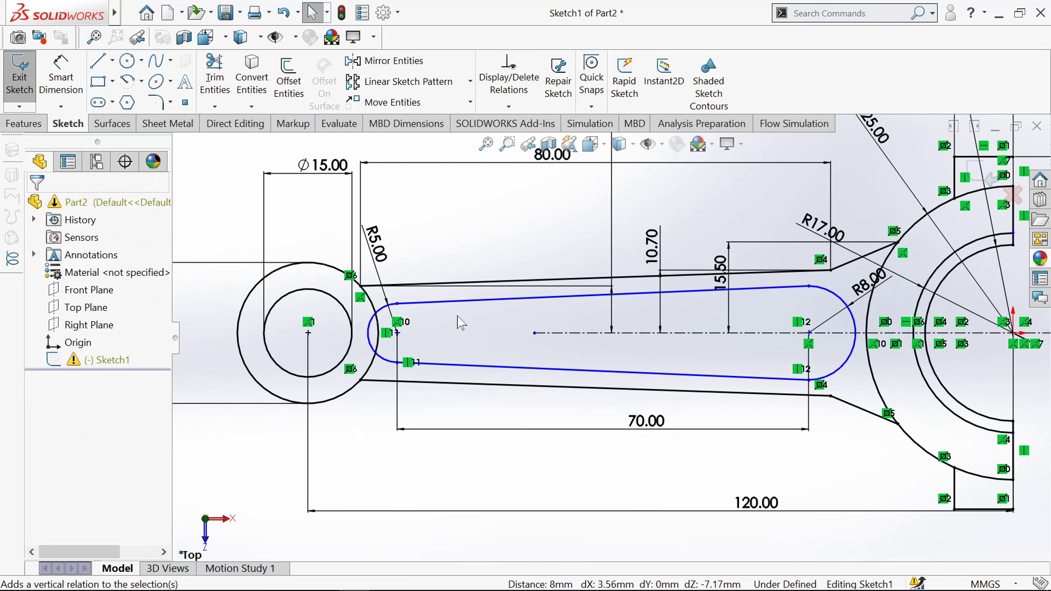
pyautogui.scroll(-2, 327, 333)
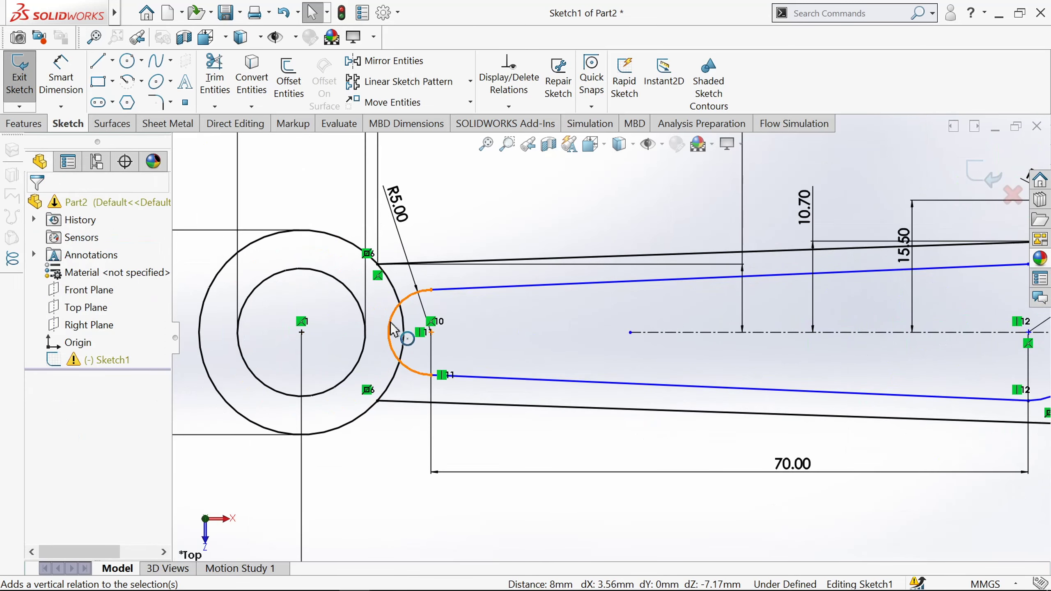
pyautogui.click(409, 363)
pyautogui.click(404, 343)
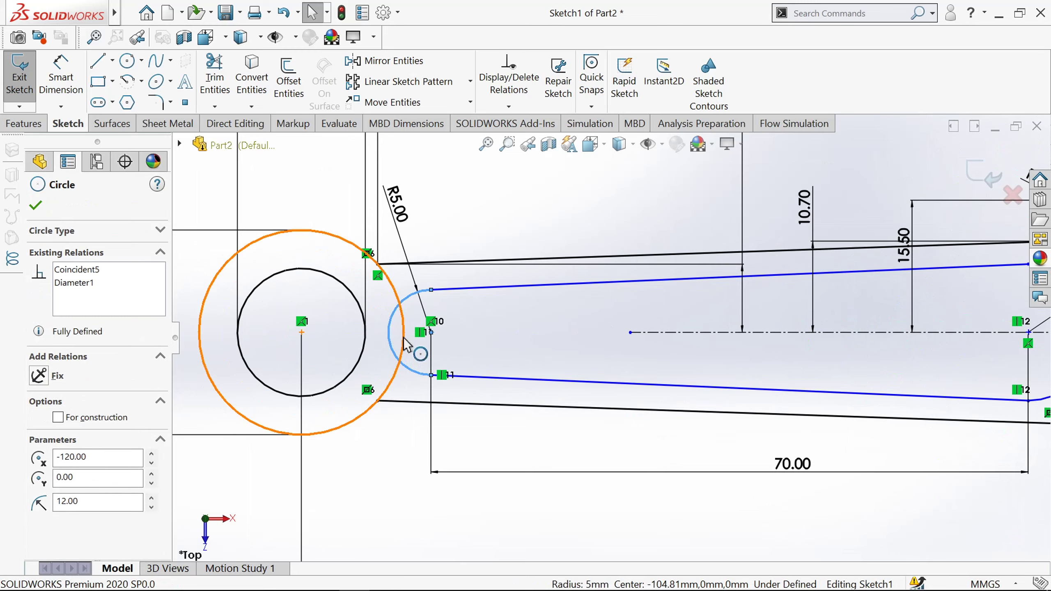
pyautogui.click(481, 280)
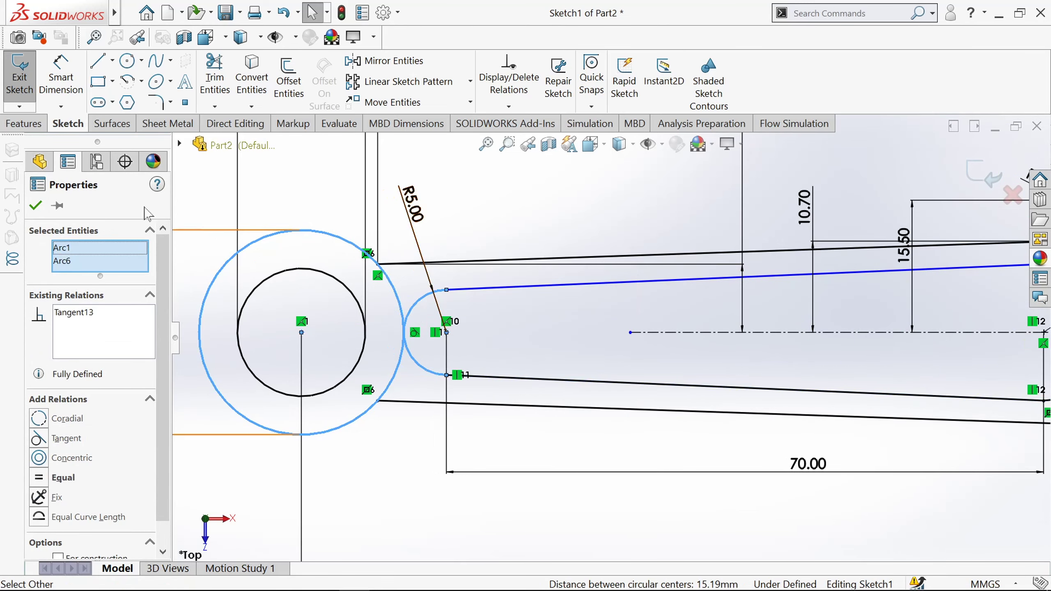
pyautogui.click(40, 209)
pyautogui.scroll(3, 468, 290)
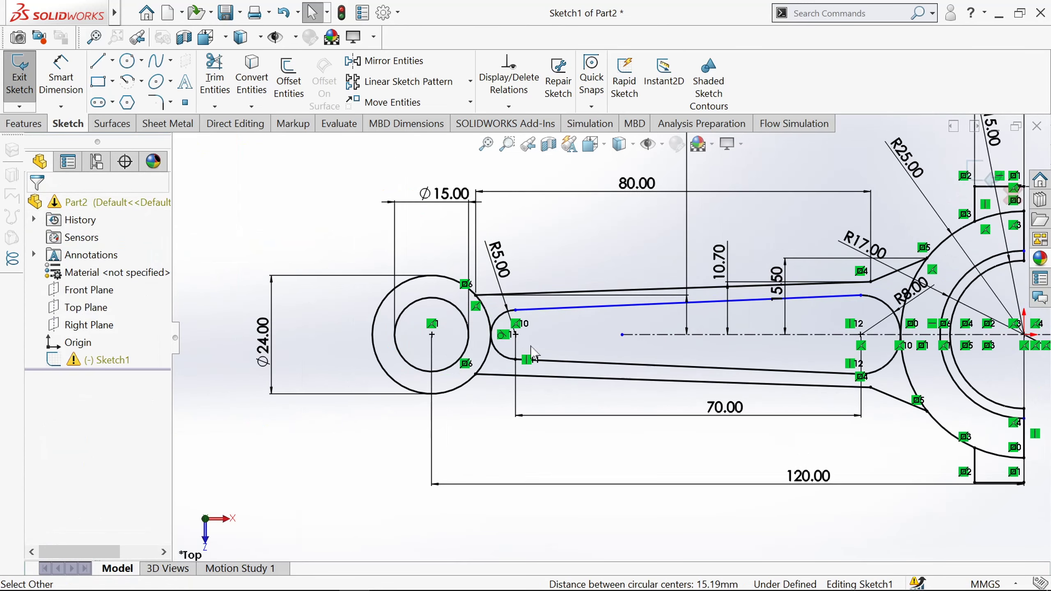
pyautogui.scroll(-1, 843, 327)
pyautogui.scroll(1, 840, 325)
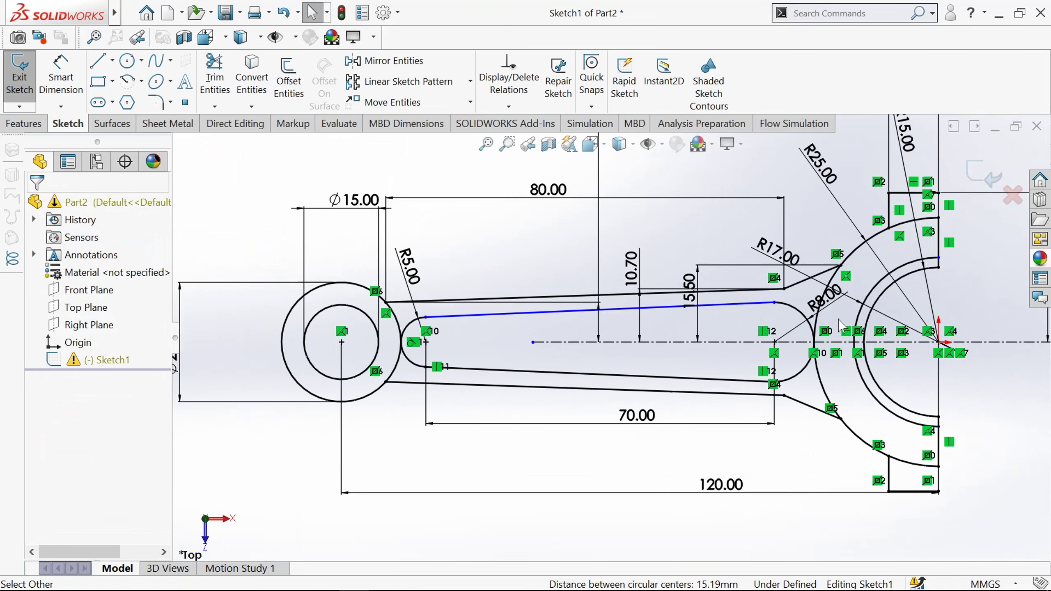
pyautogui.scroll(1, 840, 326)
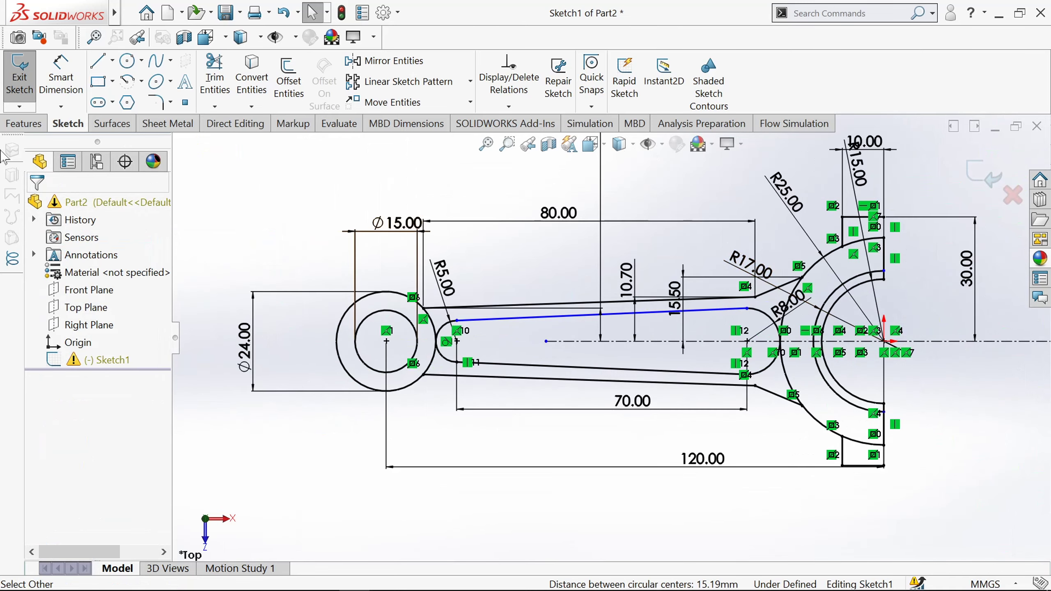
# Exit the sketch and pick Sketch1's left ring and two right-end C regions for a boss extrusion
pyautogui.click(20, 75)
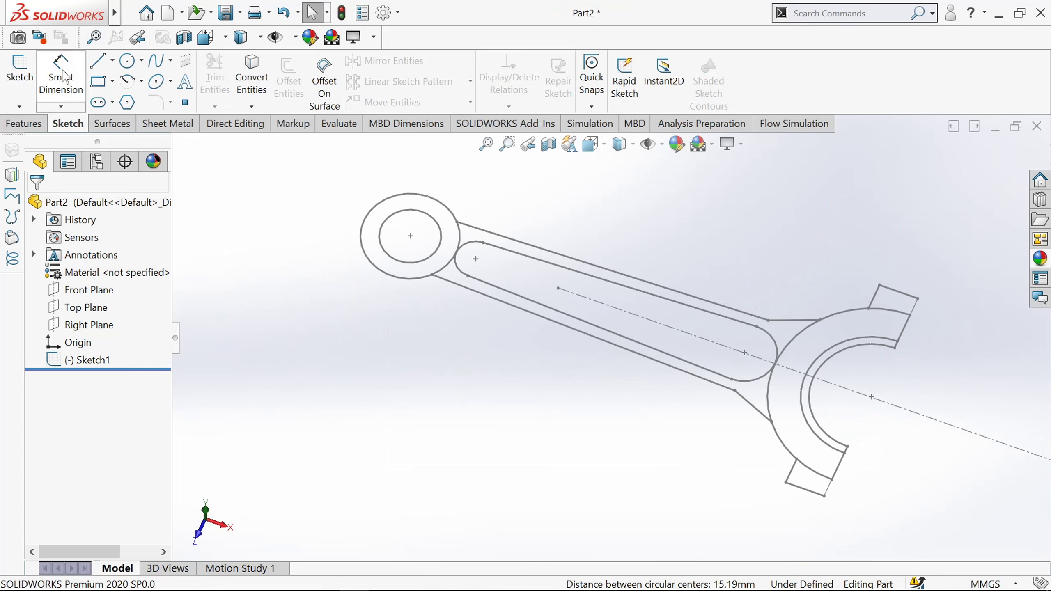
pyautogui.click(24, 124)
pyautogui.click(27, 78)
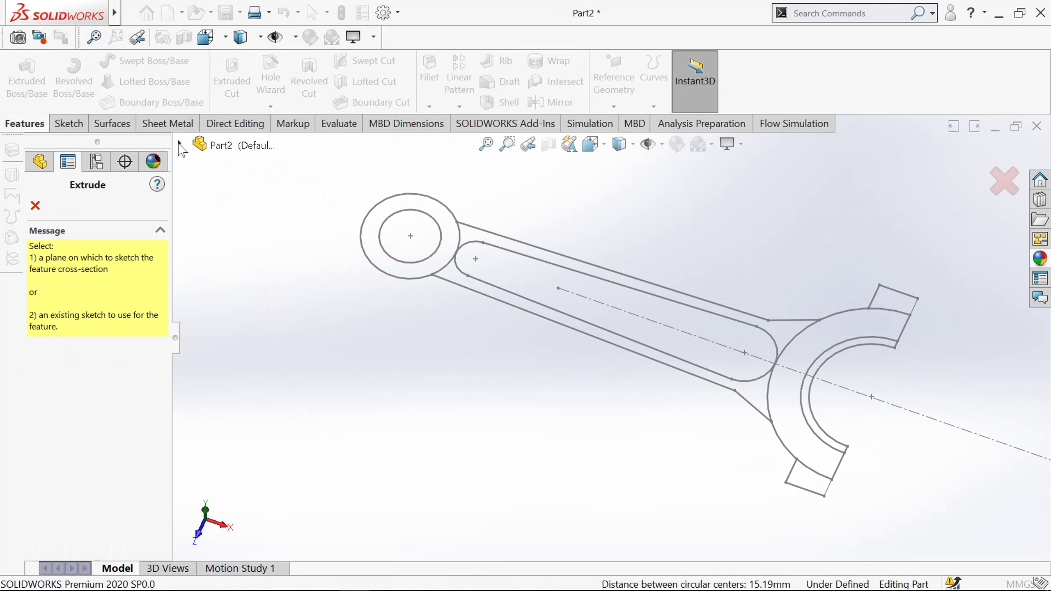
pyautogui.click(179, 143)
pyautogui.click(243, 303)
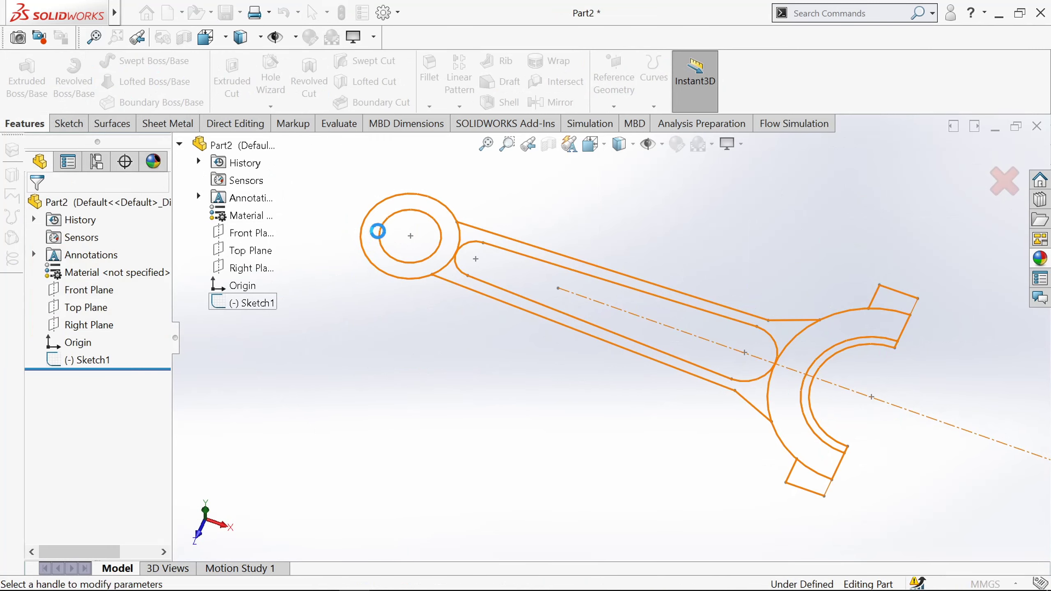
pyautogui.click(375, 240)
pyautogui.click(159, 481)
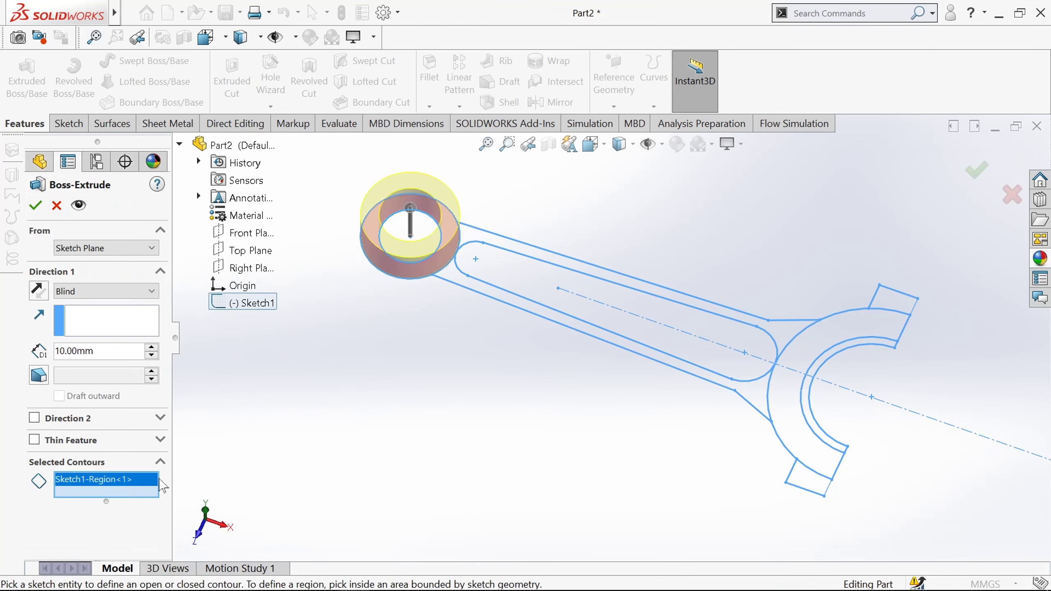
pyautogui.click(806, 367)
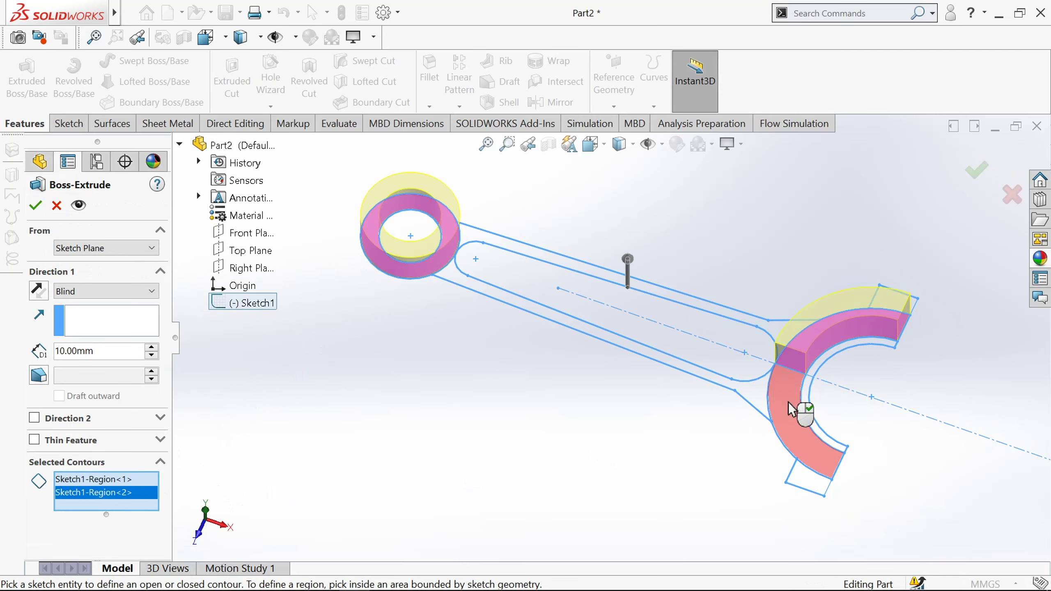
pyautogui.click(793, 409)
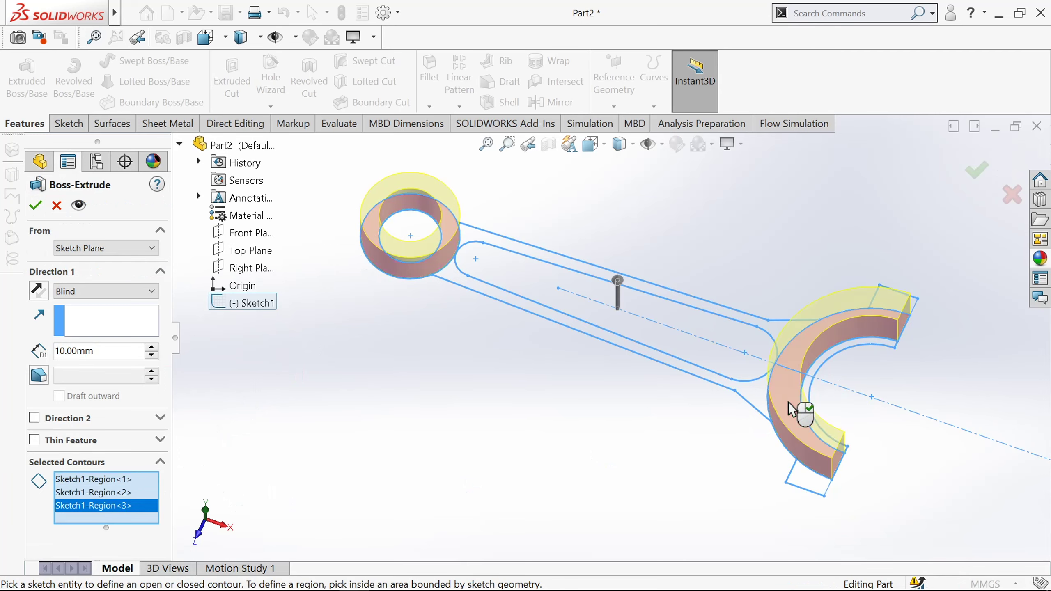
# Extrude the selected regions Mid Plane to a 20 mm depth
pyautogui.click(70, 292)
pyautogui.click(79, 364)
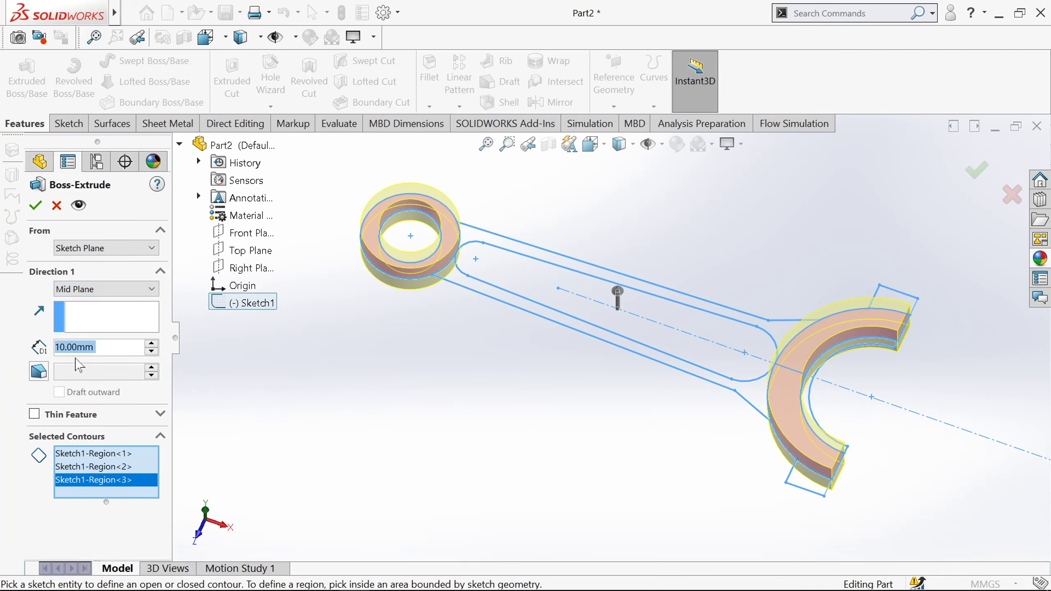
pyautogui.write('20')
pyautogui.press('Return')
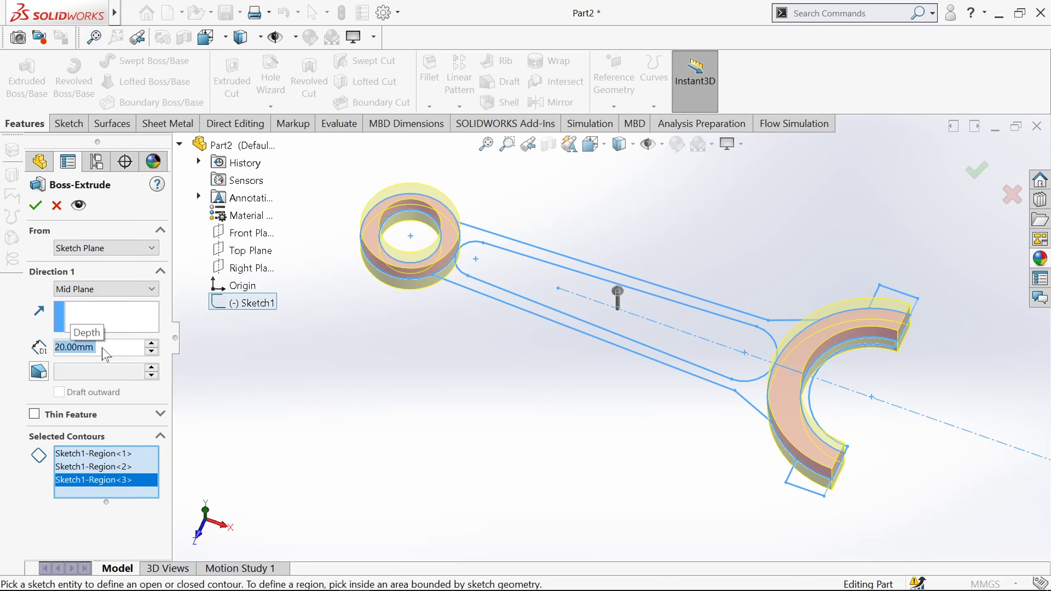
pyautogui.click(36, 206)
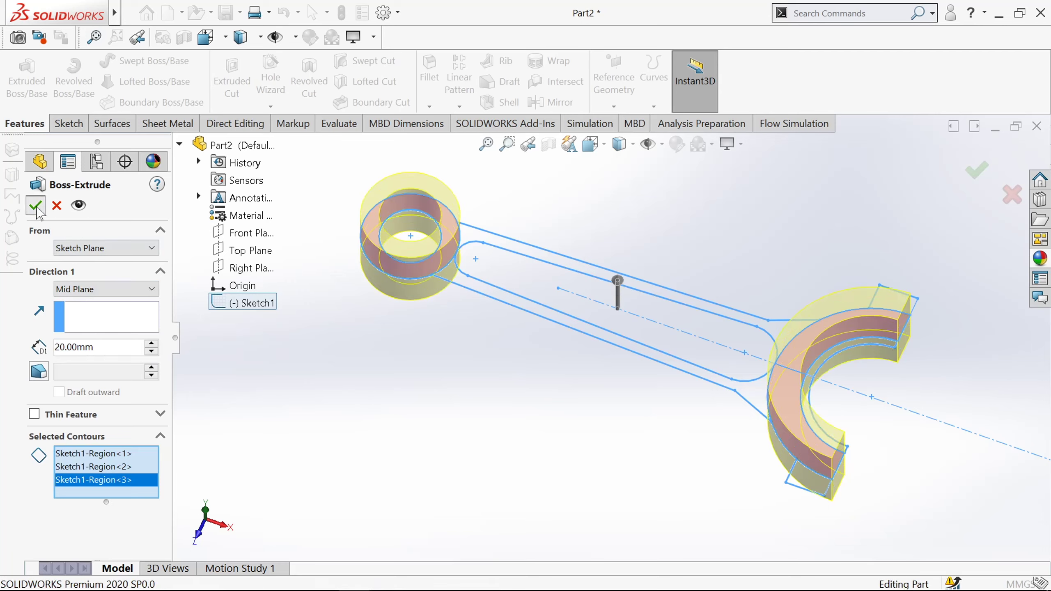
# Extrude Sketch1's two inner C-band regions Mid Plane to 18 mm
pyautogui.click(26, 82)
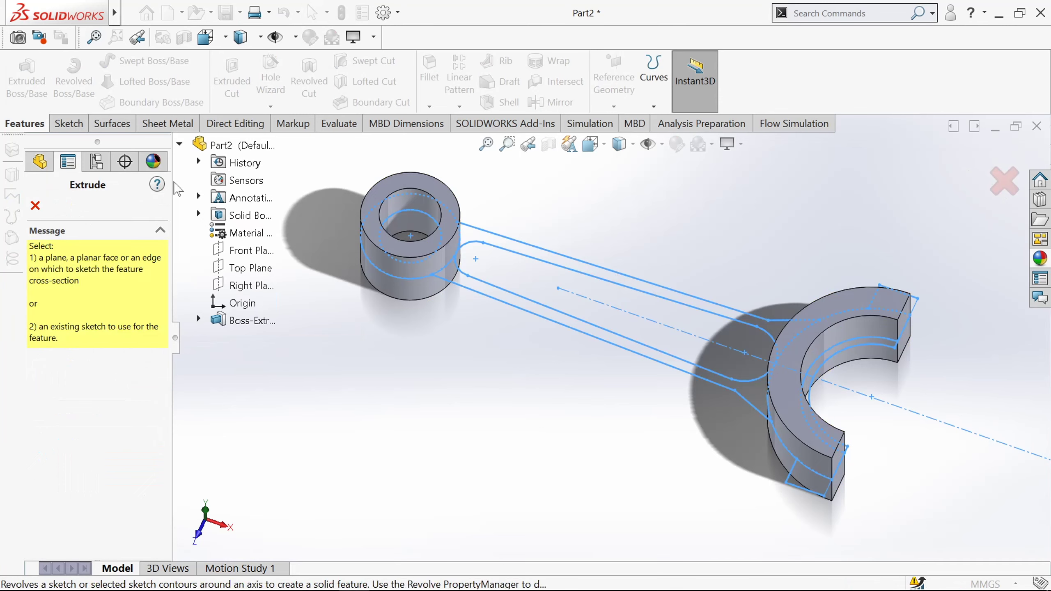
pyautogui.click(245, 338)
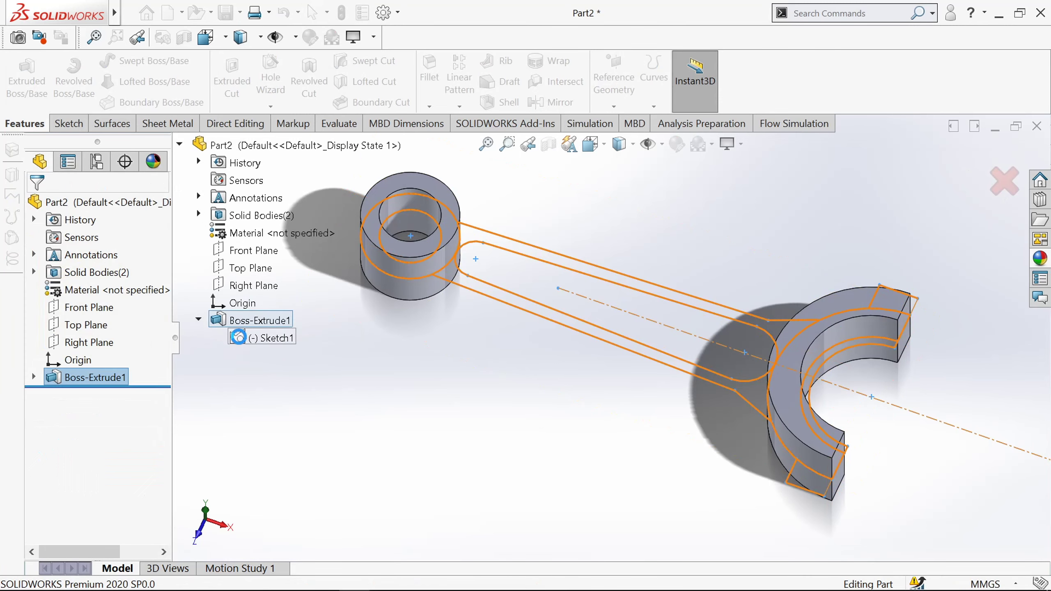
pyautogui.scroll(-2, 875, 407)
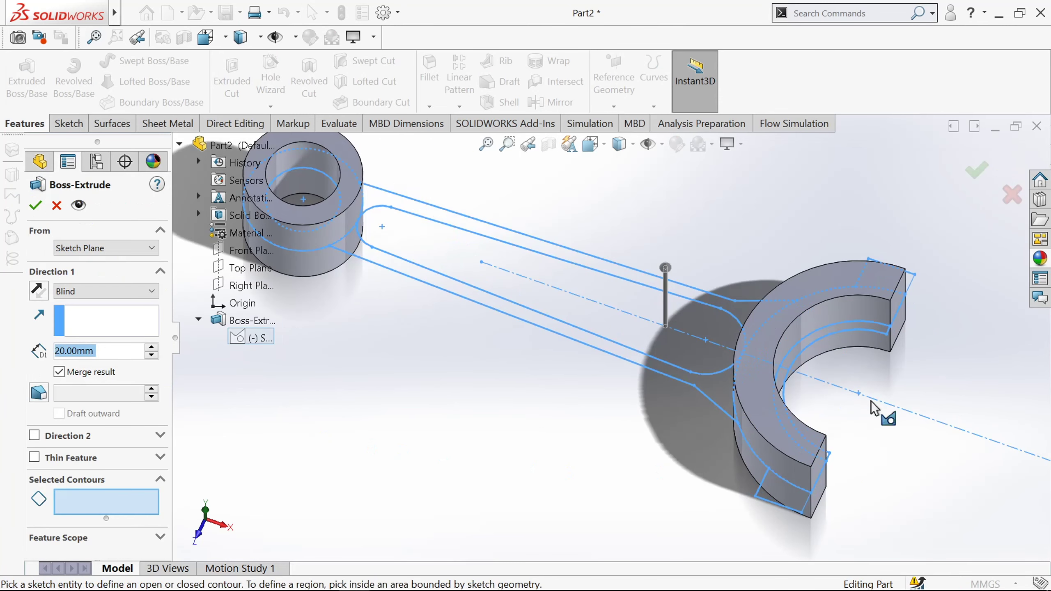
pyautogui.click(823, 350)
pyautogui.click(777, 388)
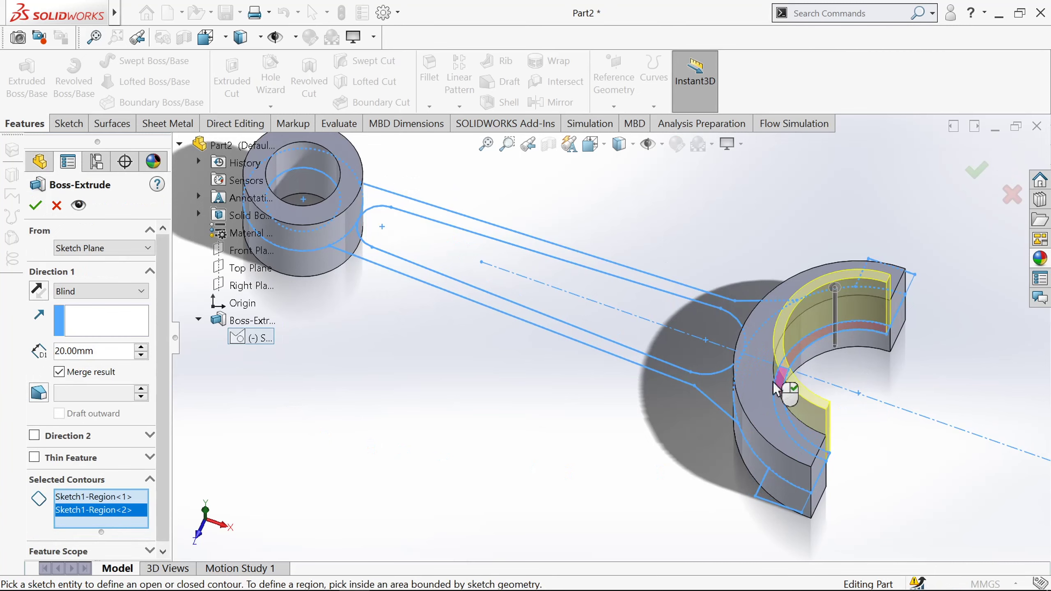
pyautogui.click(99, 291)
pyautogui.click(83, 377)
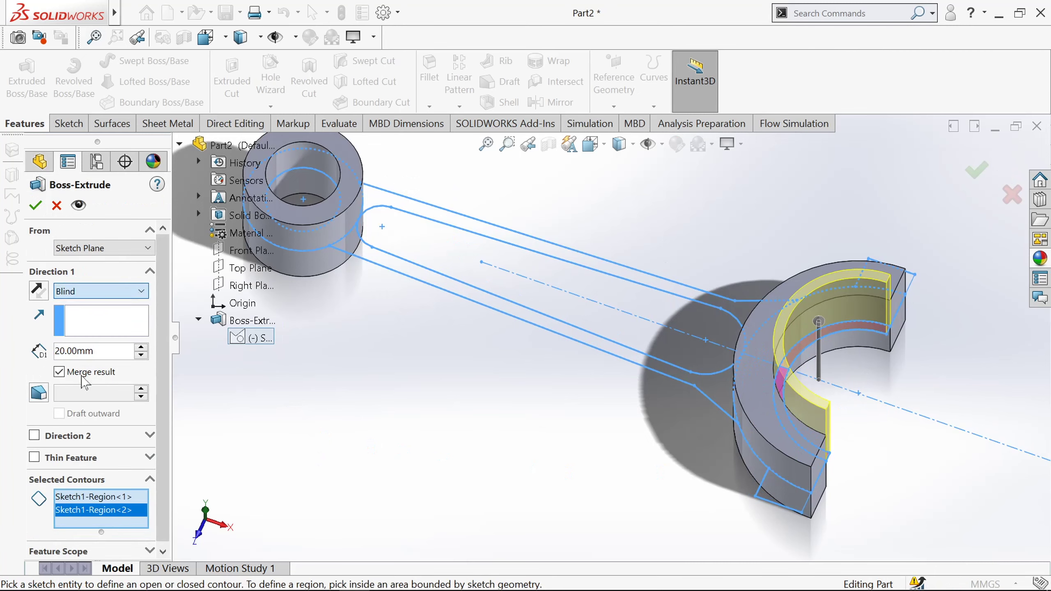
pyautogui.write('18')
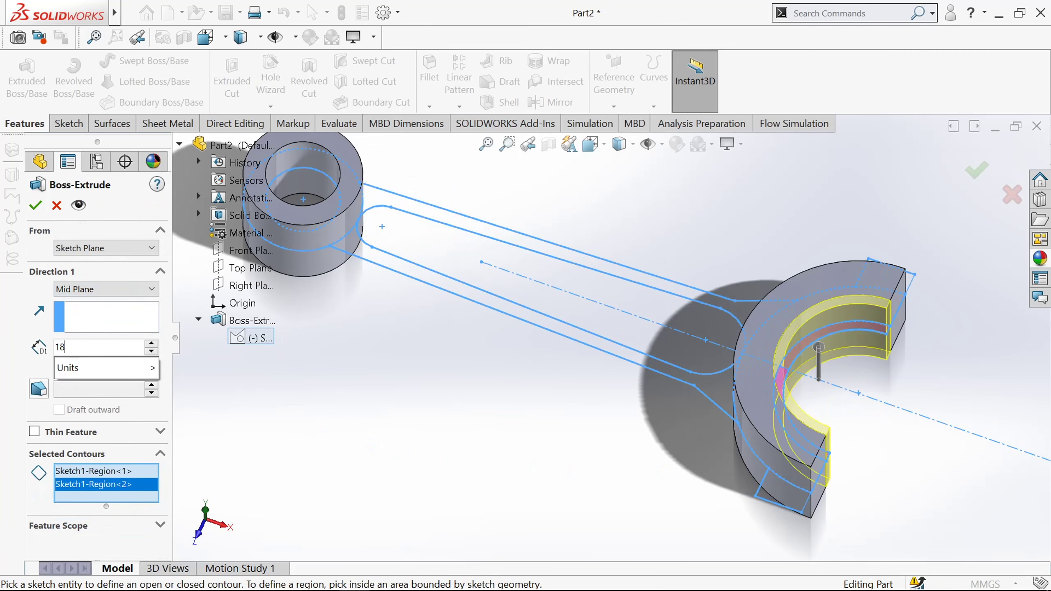
pyautogui.press('Return')
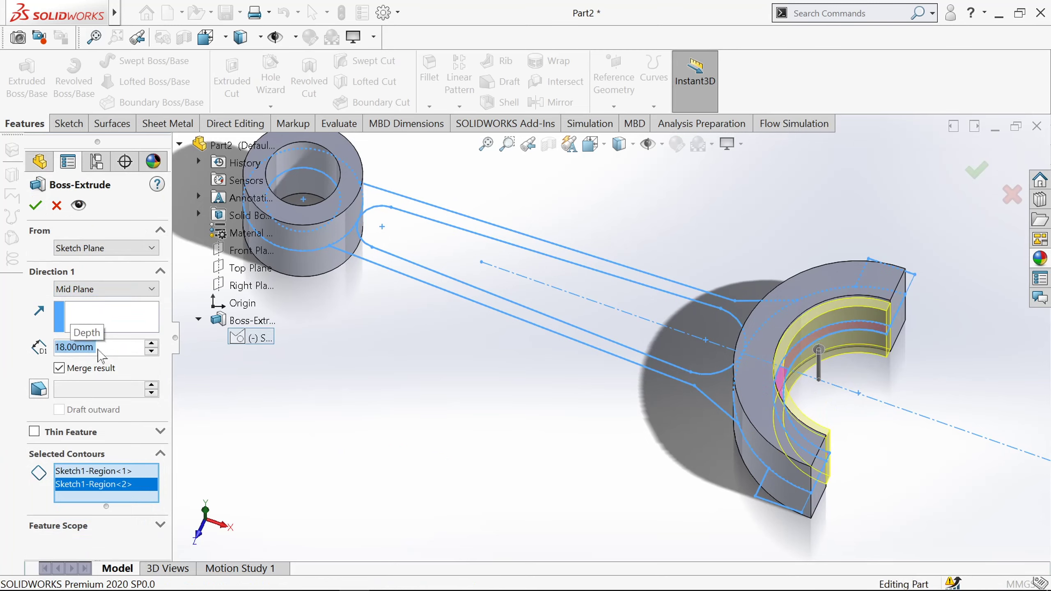
pyautogui.click(35, 205)
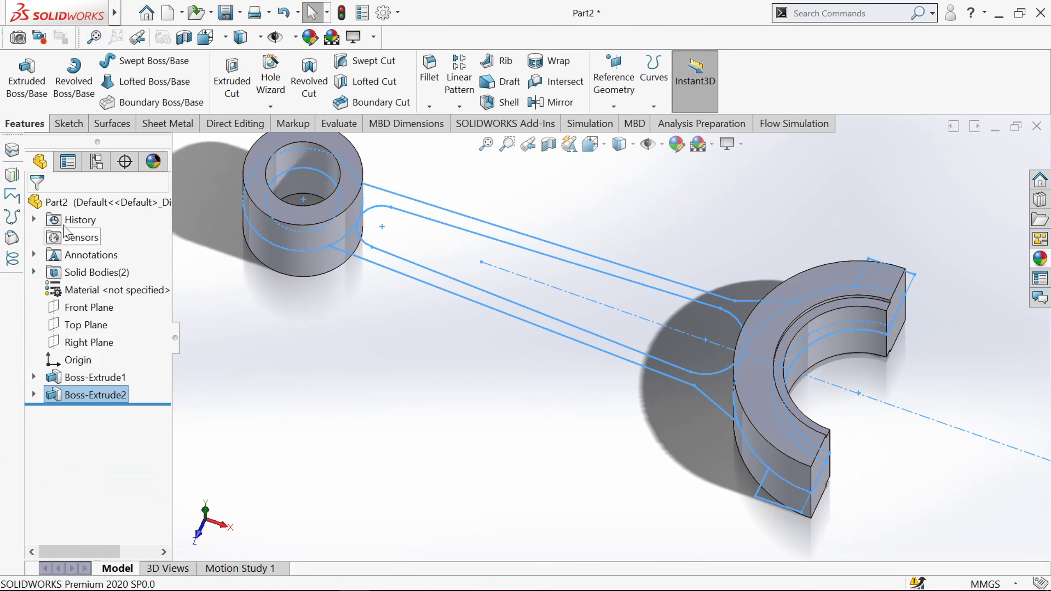
# Extrude the shank's upper and lower strips and both C-end corner blocks Mid Plane 10 mm
pyautogui.click(27, 77)
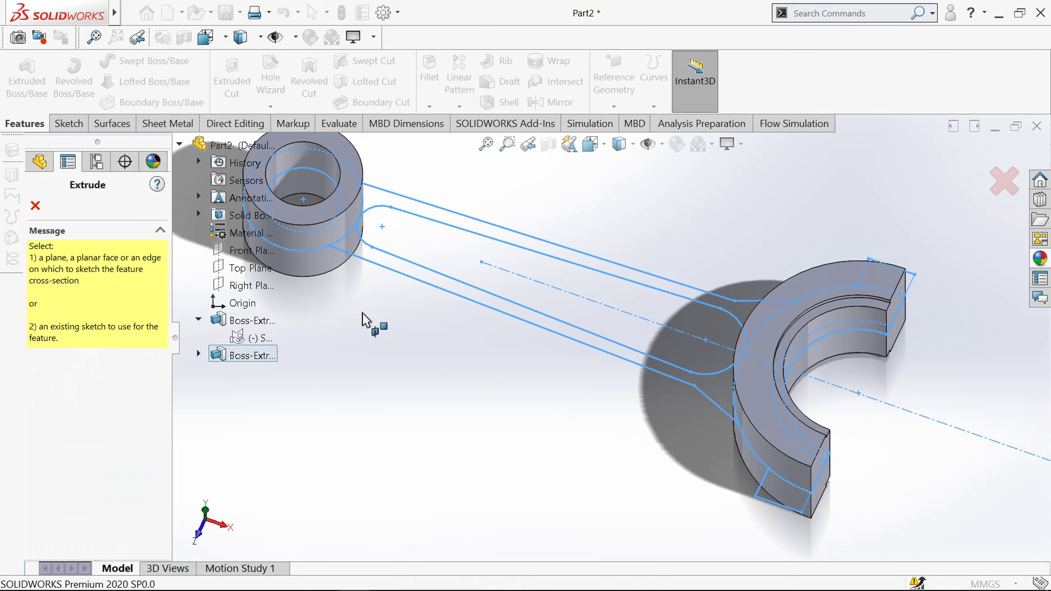
pyautogui.click(248, 338)
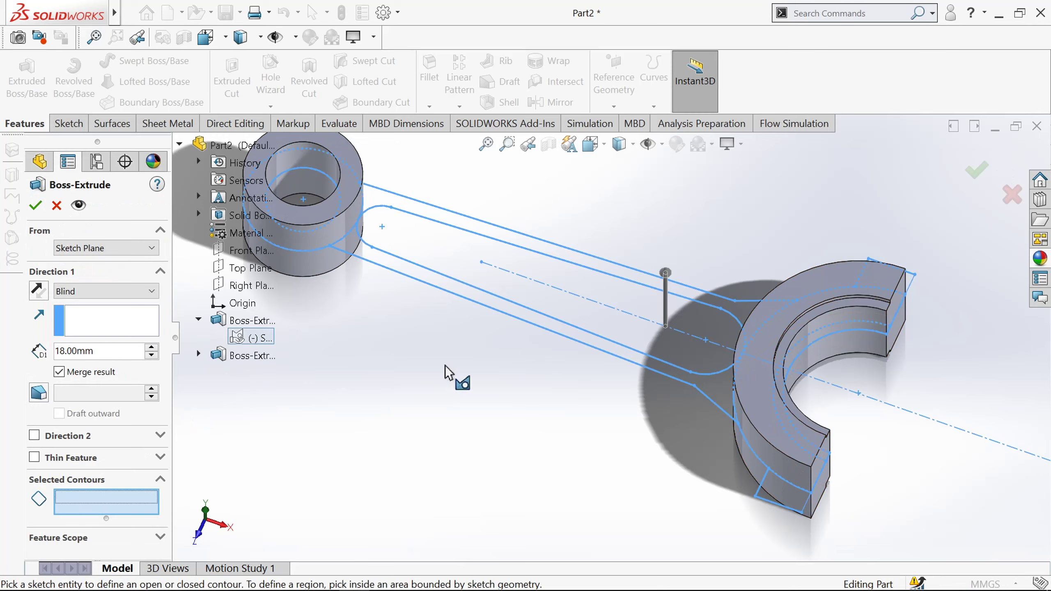
pyautogui.click(512, 310)
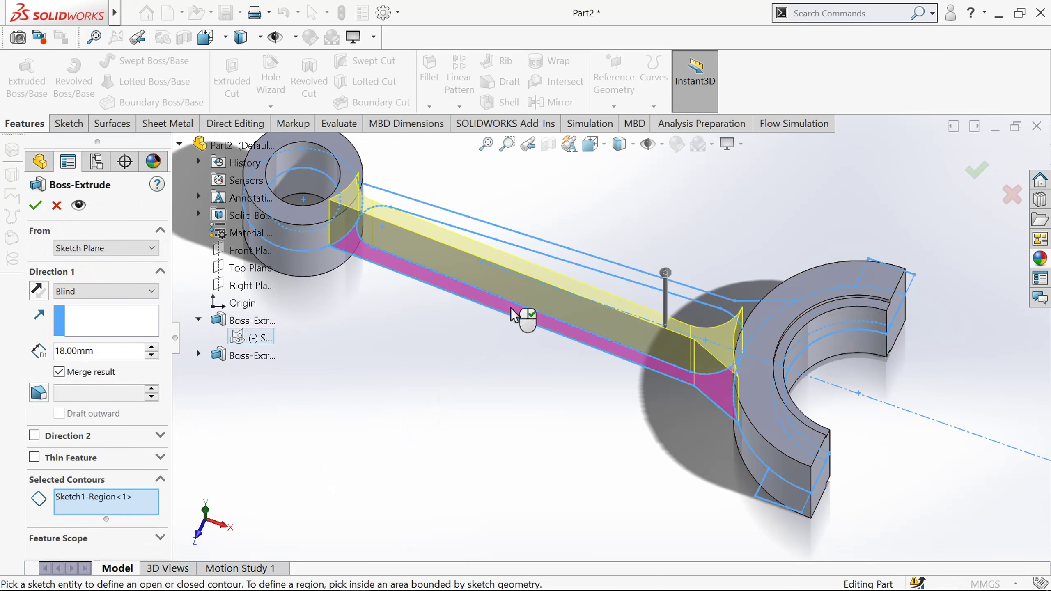
pyautogui.click(502, 232)
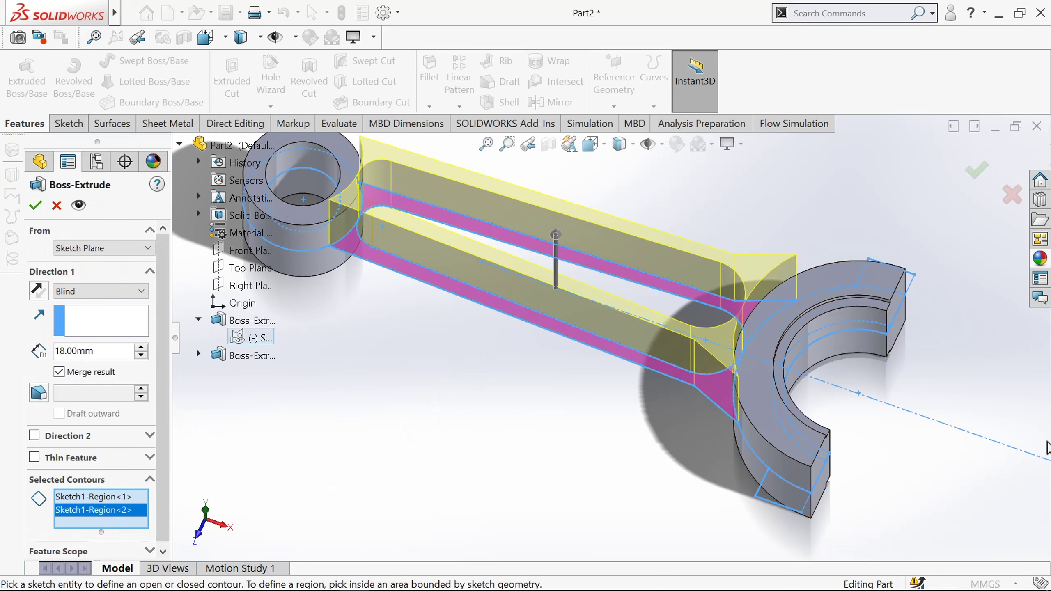
pyautogui.click(784, 494)
pyautogui.click(910, 285)
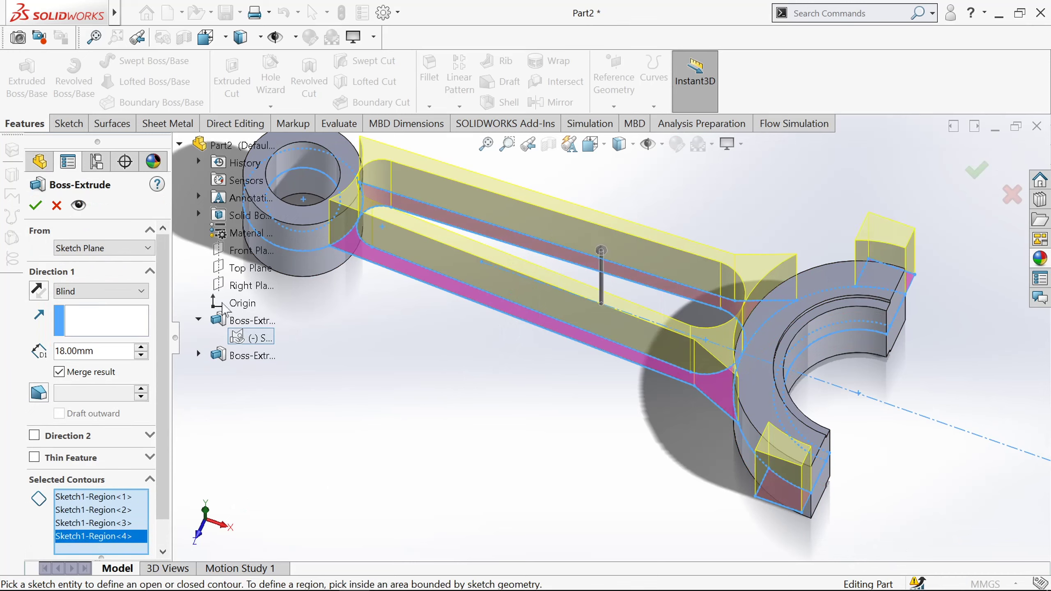
pyautogui.click(133, 292)
pyautogui.click(101, 376)
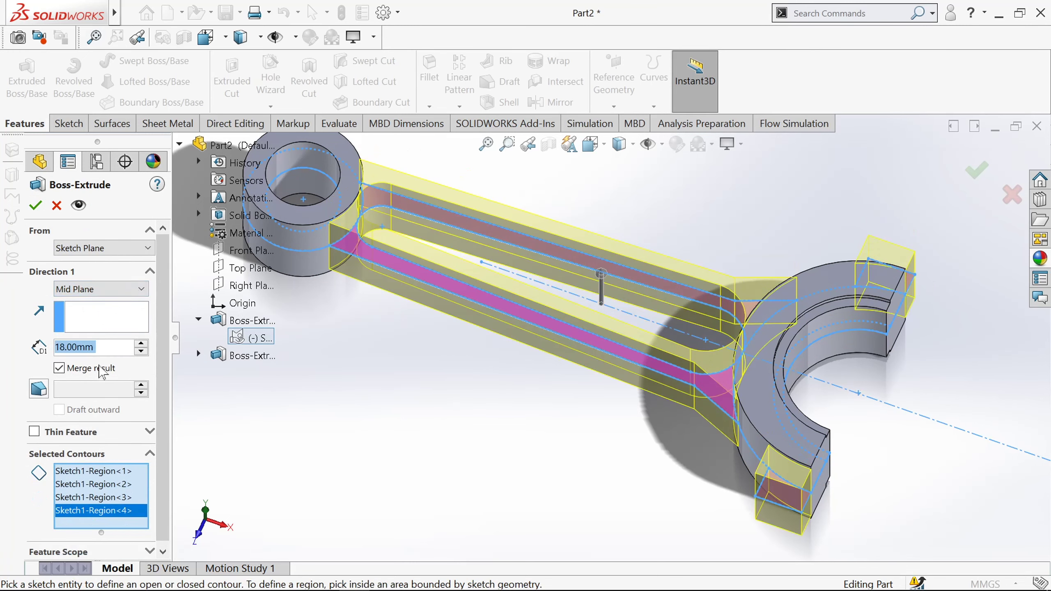
pyautogui.doubleClick(99, 348)
pyautogui.write('10')
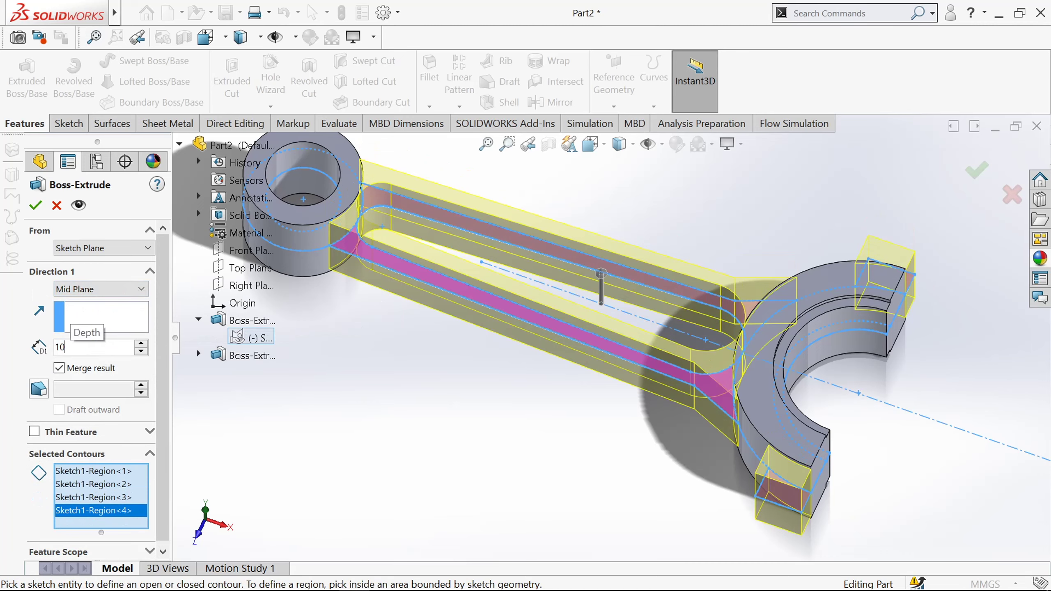
pyautogui.press('Return')
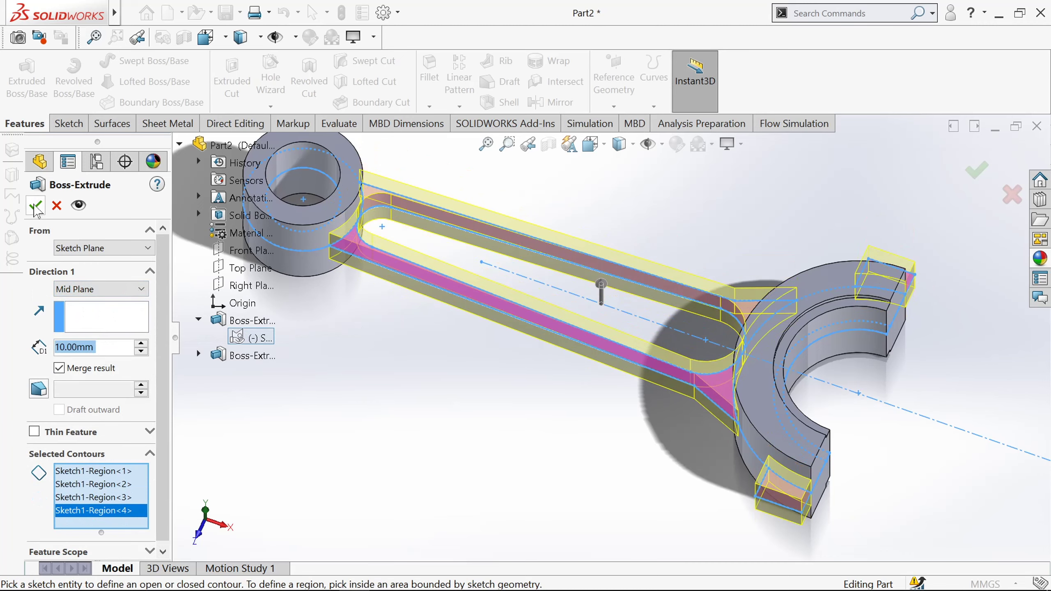
pyautogui.click(36, 206)
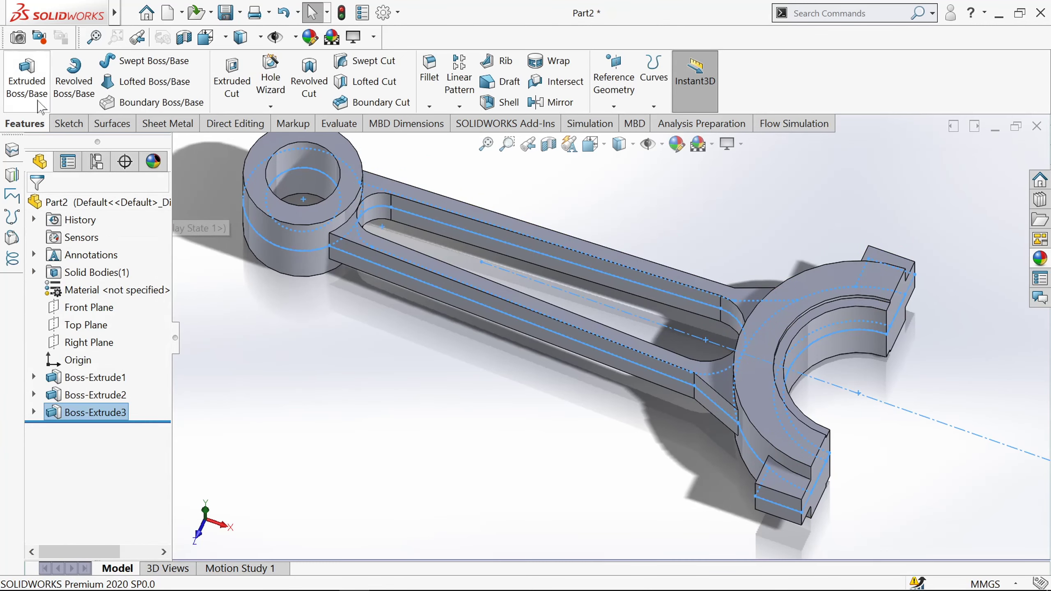
# Extrude Sketch1's slot region Mid Plane to 2 mm as a thin web
pyautogui.click(30, 85)
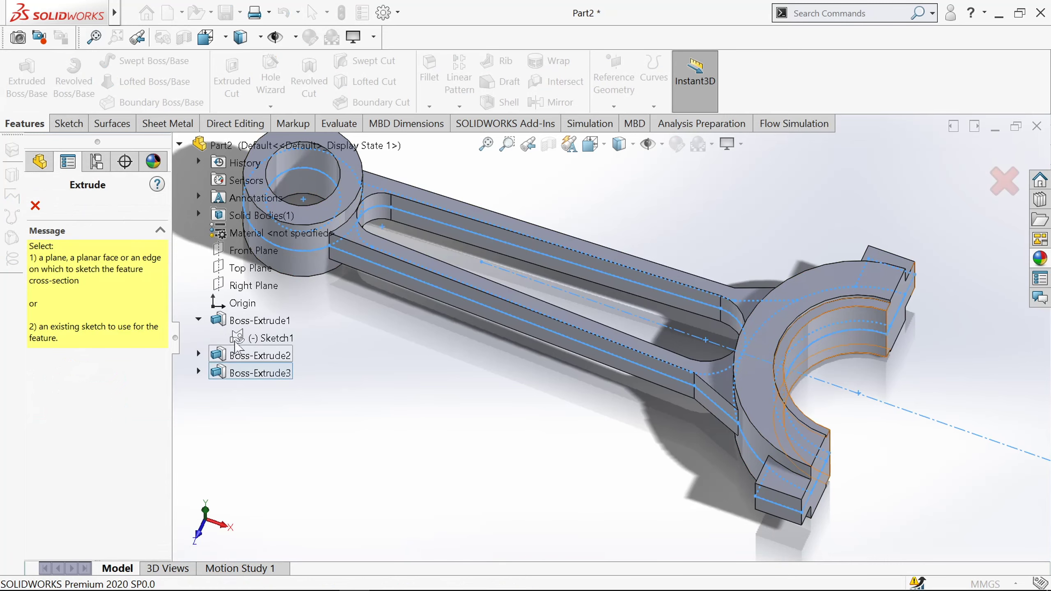
pyautogui.click(237, 339)
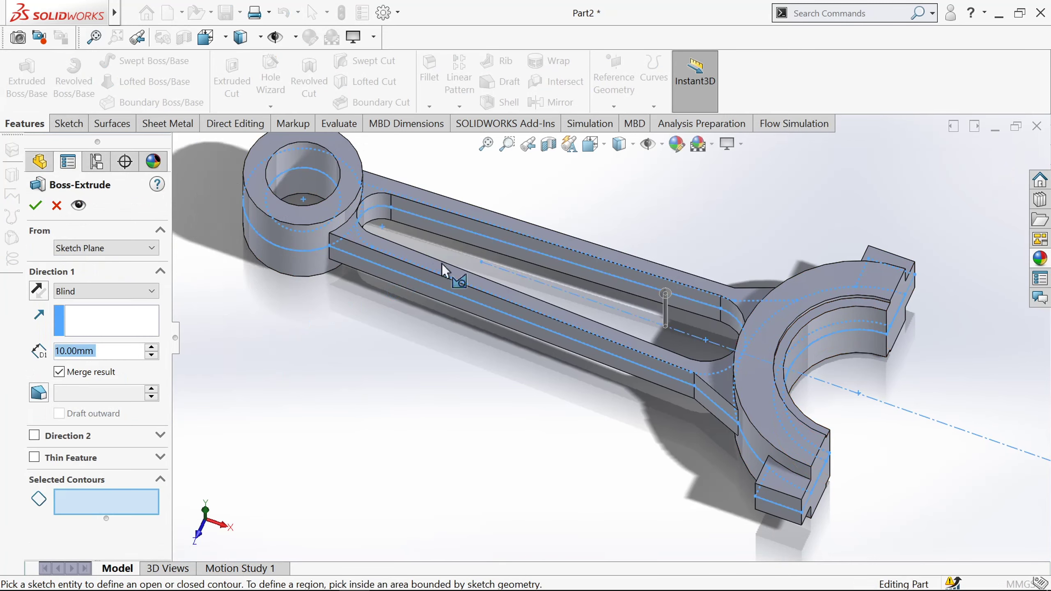
pyautogui.click(448, 251)
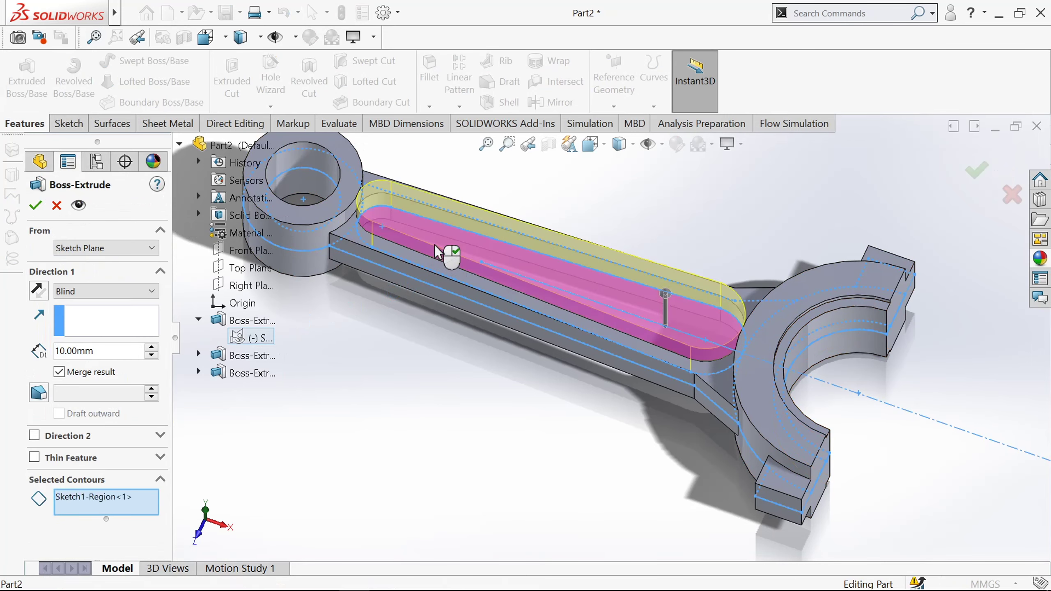
pyautogui.click(99, 291)
pyautogui.click(95, 371)
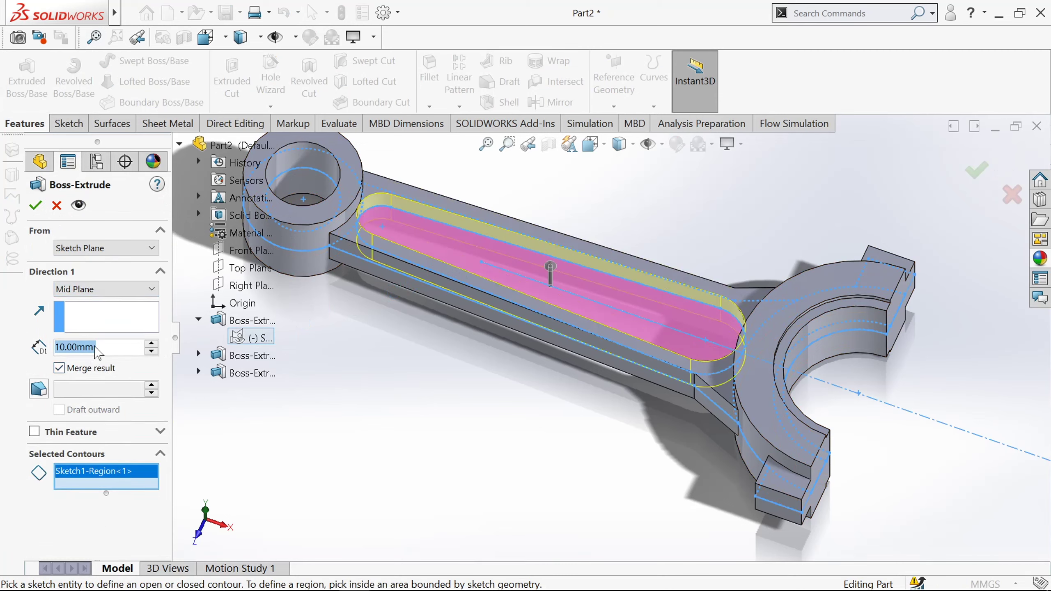
pyautogui.write('2')
pyautogui.press('Return')
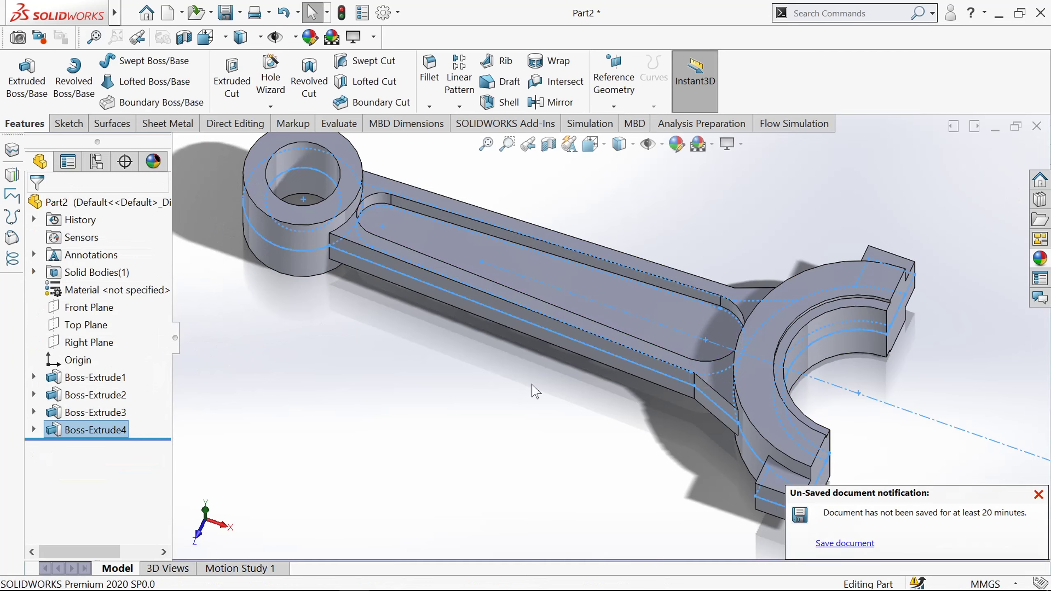
pyautogui.moveTo(532, 385); pyautogui.dragTo(534, 407, button='middle')
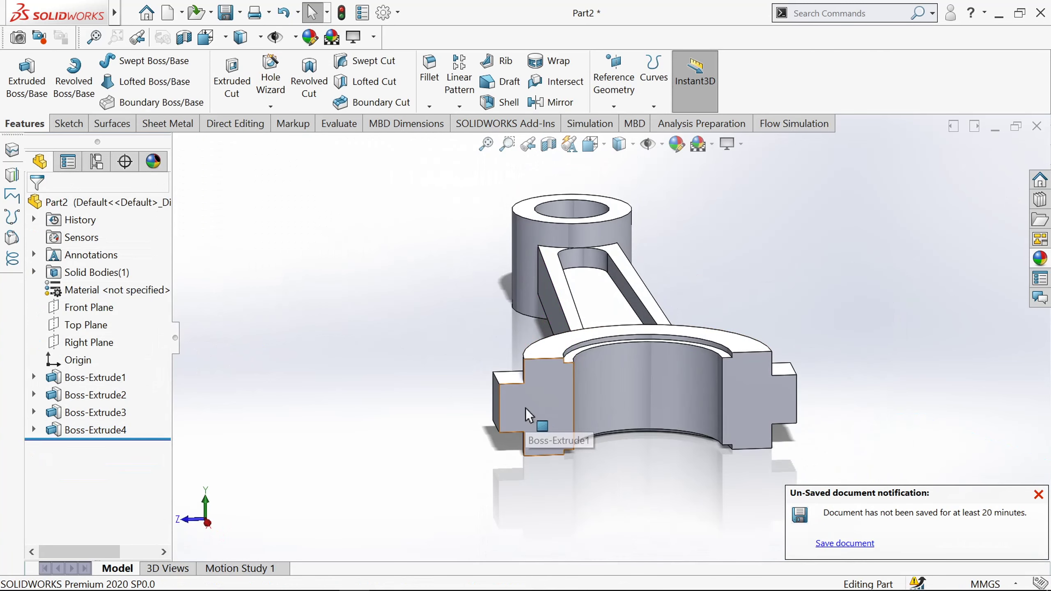
# Start a sketch on the lug face viewed Normal To and draw a circle on each lug
pyautogui.click(526, 408)
pyautogui.click(654, 371)
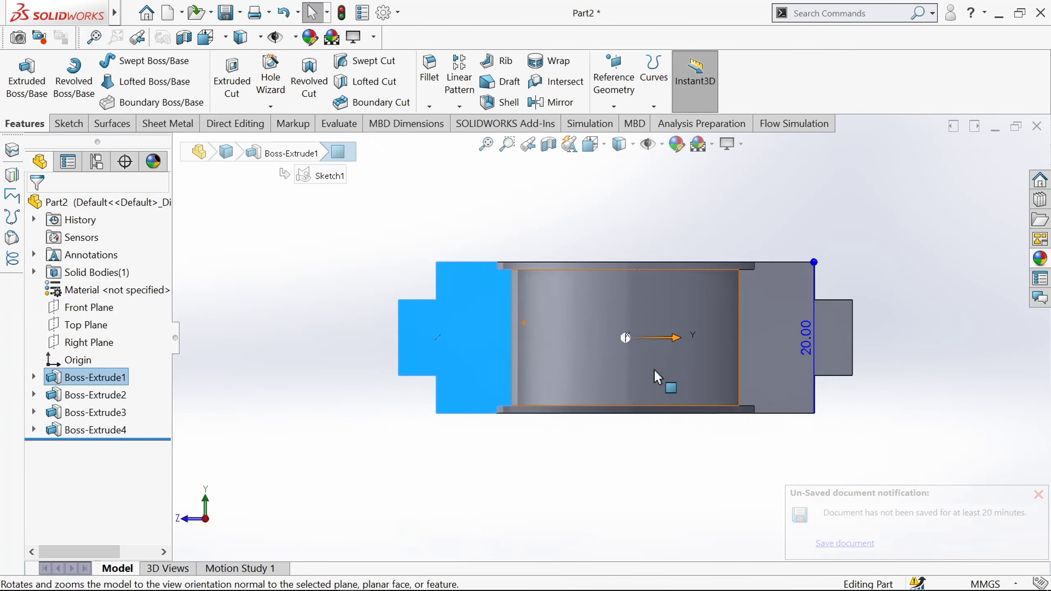
pyautogui.click(69, 124)
pyautogui.click(19, 73)
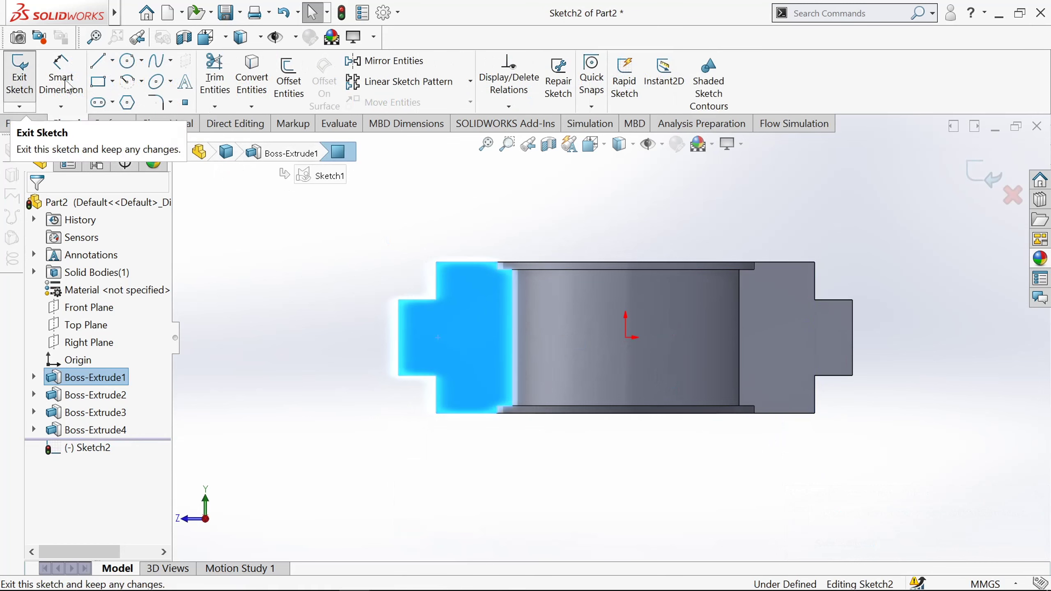
pyautogui.click(128, 61)
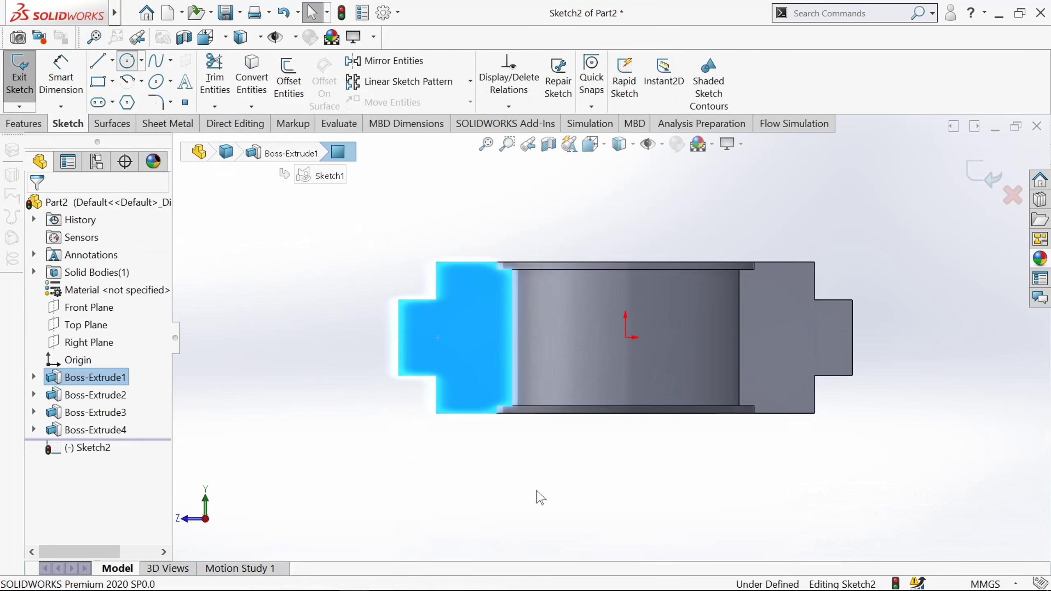
pyautogui.click(468, 338)
pyautogui.click(487, 358)
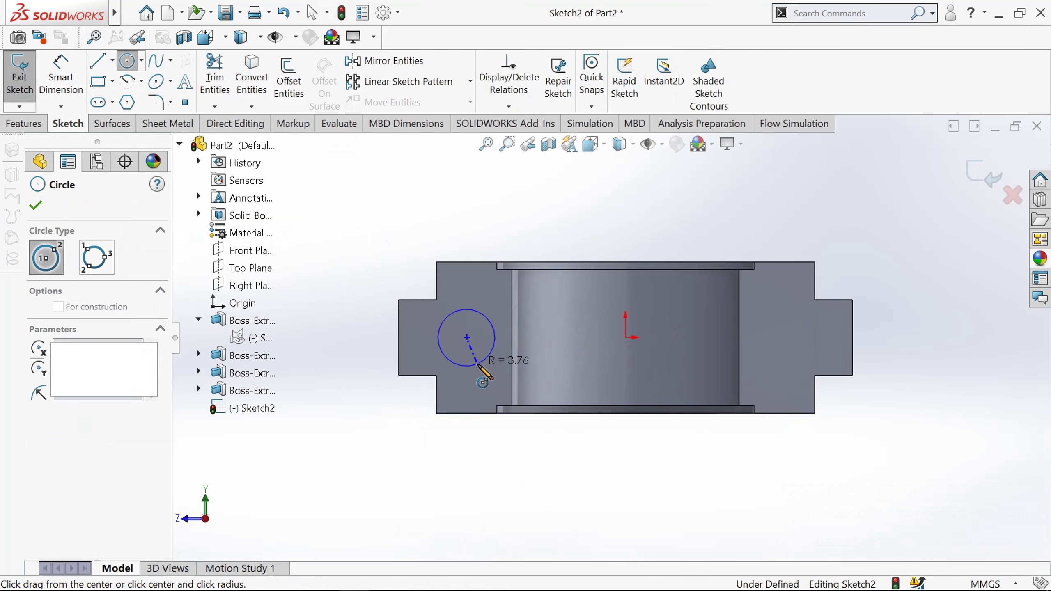
pyautogui.click(801, 337)
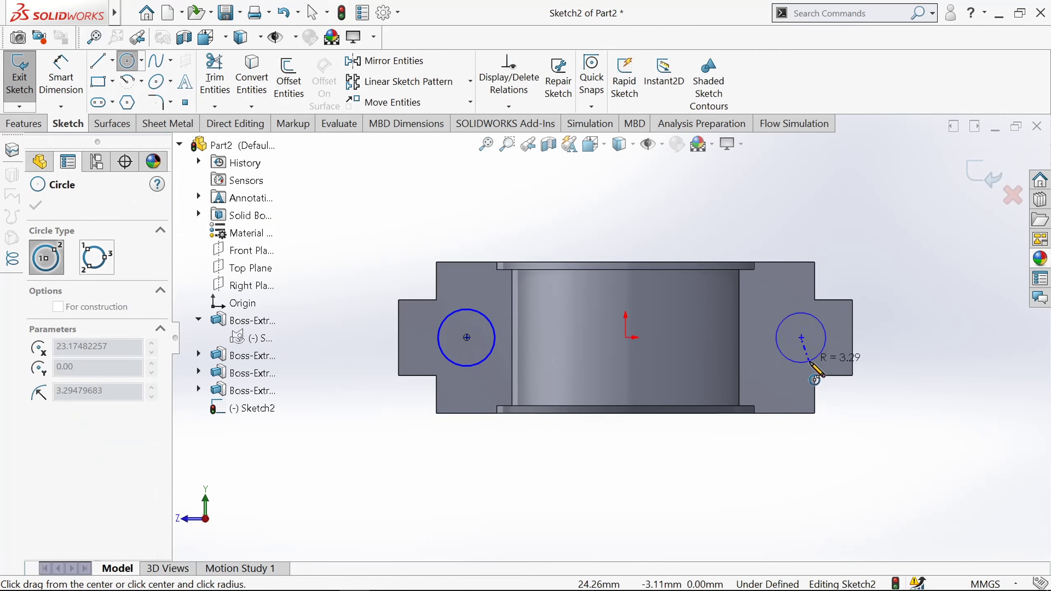
pyautogui.click(815, 380)
pyautogui.click(38, 206)
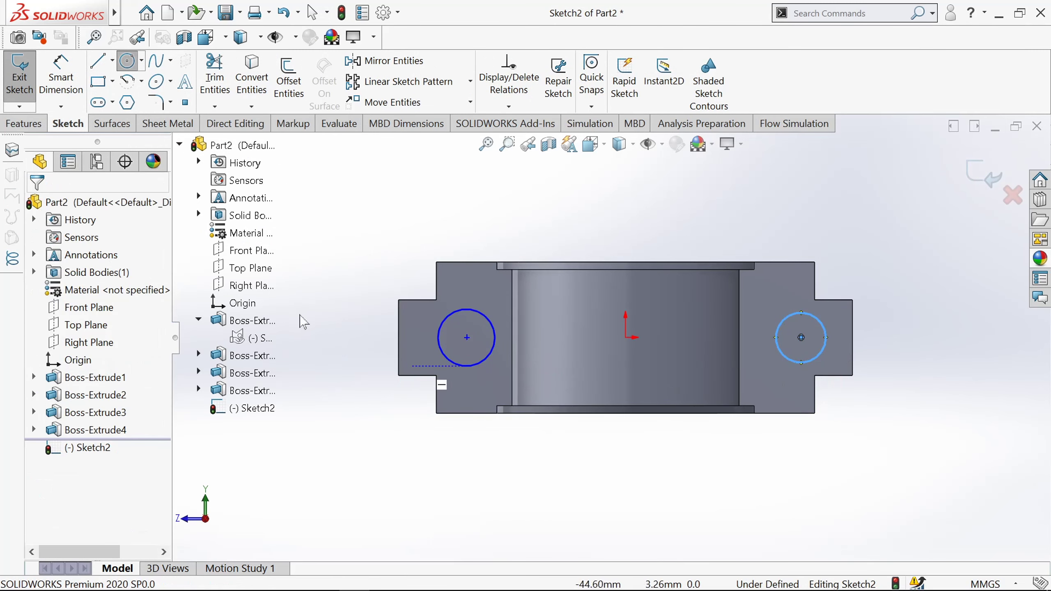
# Align the left circle's centre horizontally with the origin, then select the right centre with the origin
pyautogui.click(467, 339)
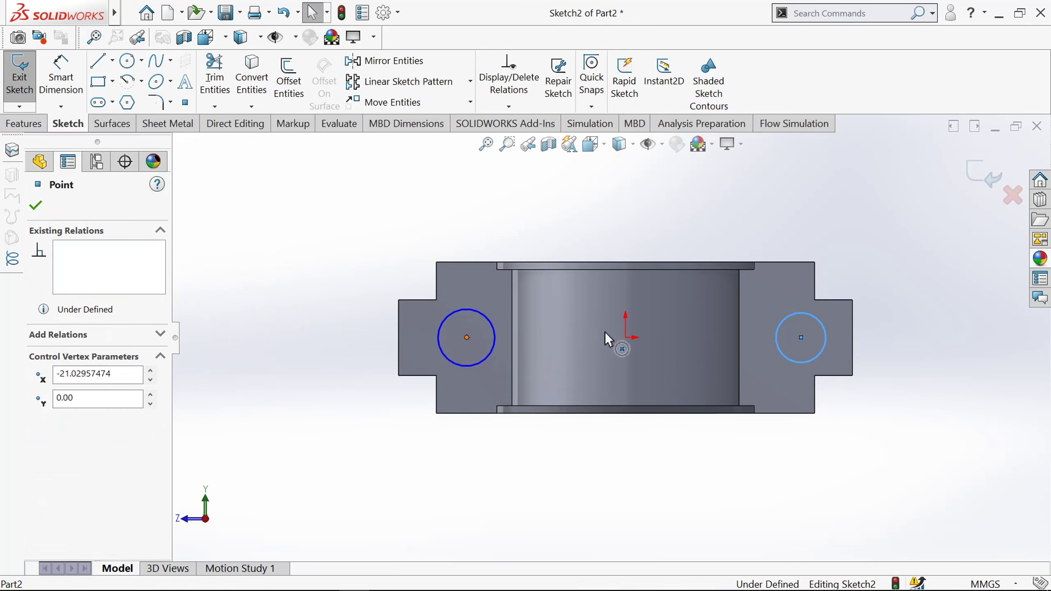
pyautogui.keyDown('ctrl'); pyautogui.click(626, 338); pyautogui.keyUp('ctrl')
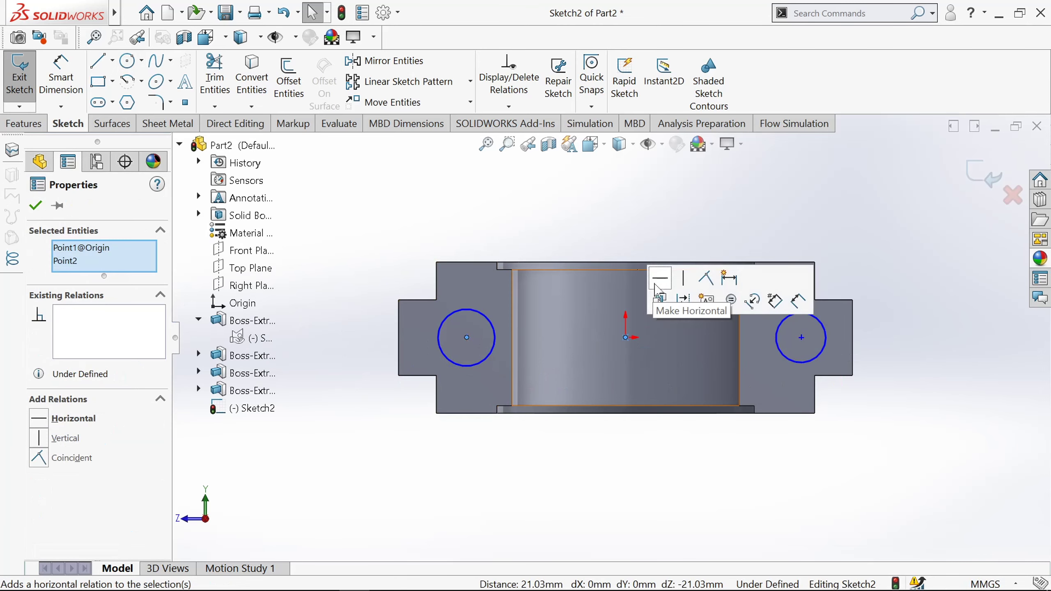
pyautogui.click(661, 279)
pyautogui.click(802, 339)
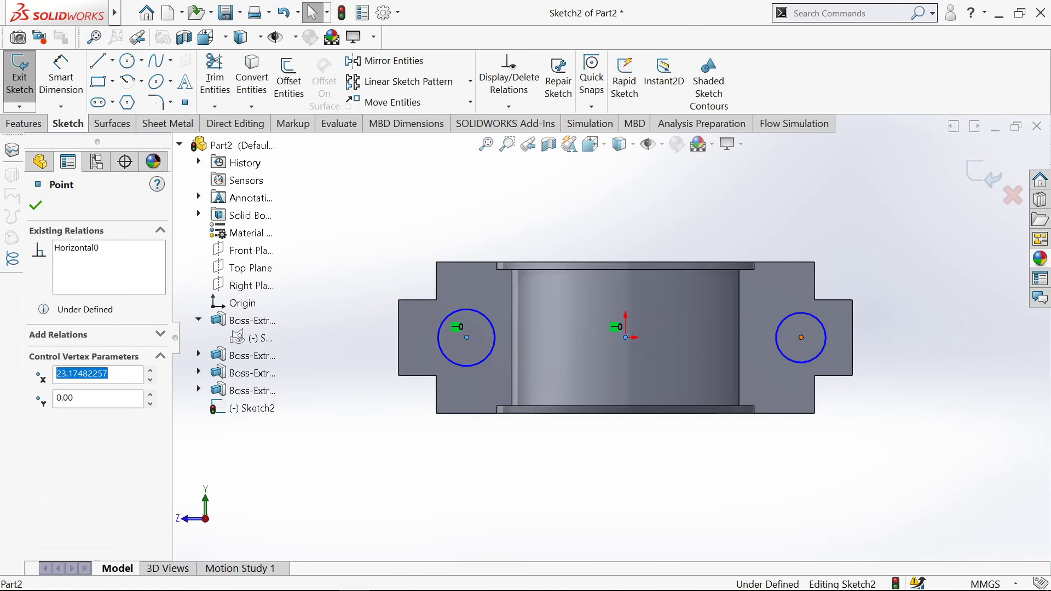
pyautogui.keyDown('ctrl'); pyautogui.click(626, 338); pyautogui.keyUp('ctrl')
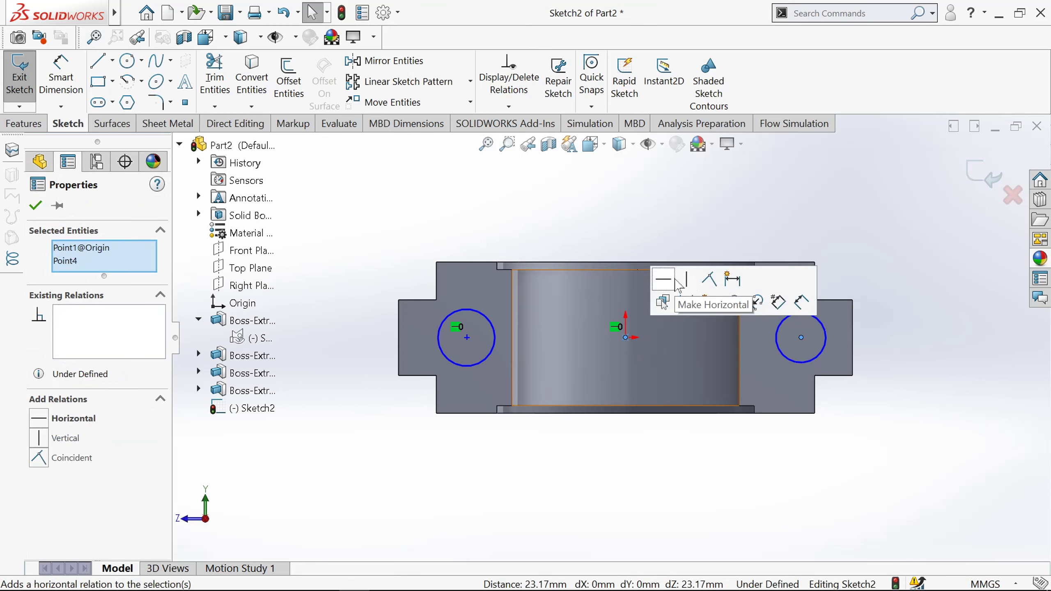
# Align the right hole centre horizontally with the origin and dimension both circles Ø8 mm
pyautogui.click(664, 280)
pyautogui.click(60, 77)
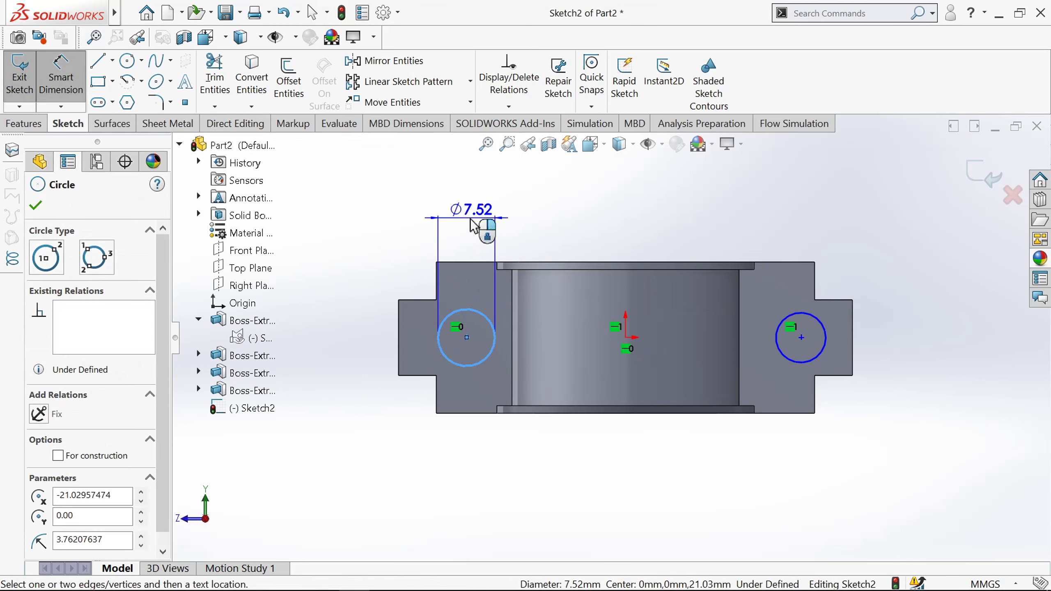
pyautogui.click(473, 227)
pyautogui.write('8')
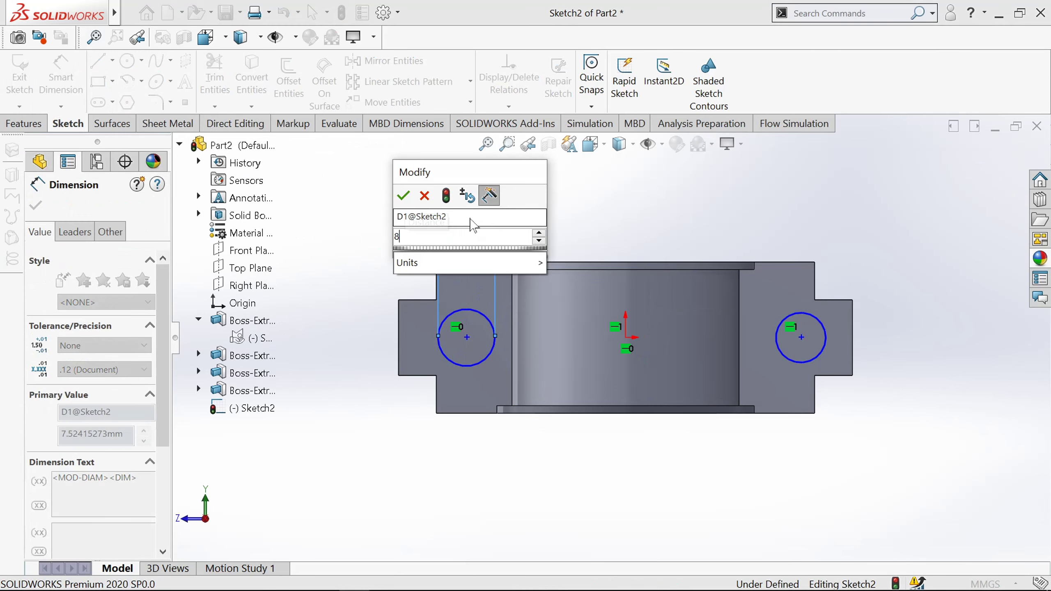
pyautogui.press('Return')
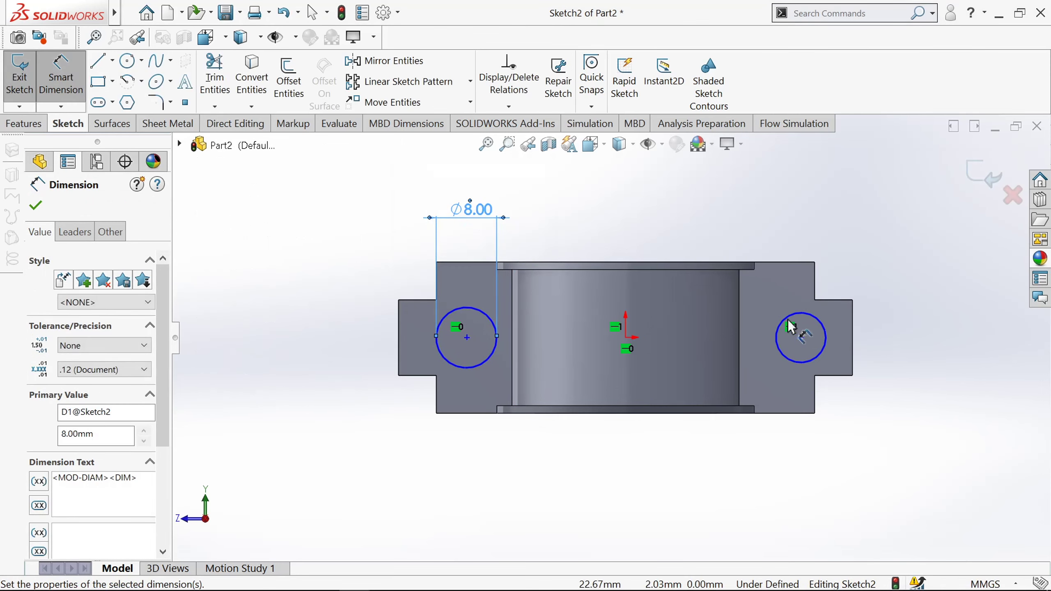
pyautogui.click(789, 315)
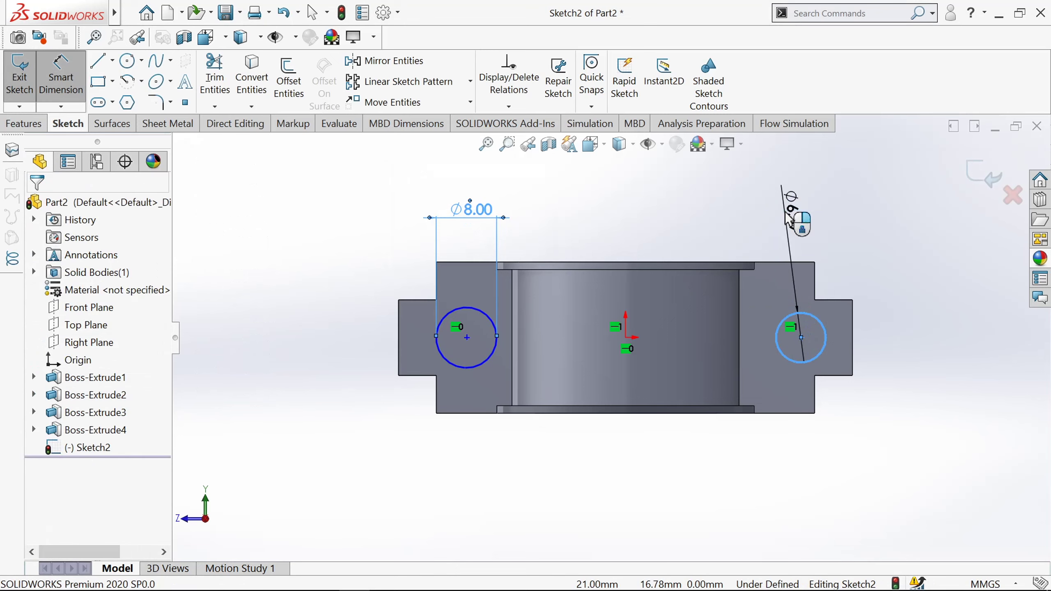
pyautogui.click(789, 220)
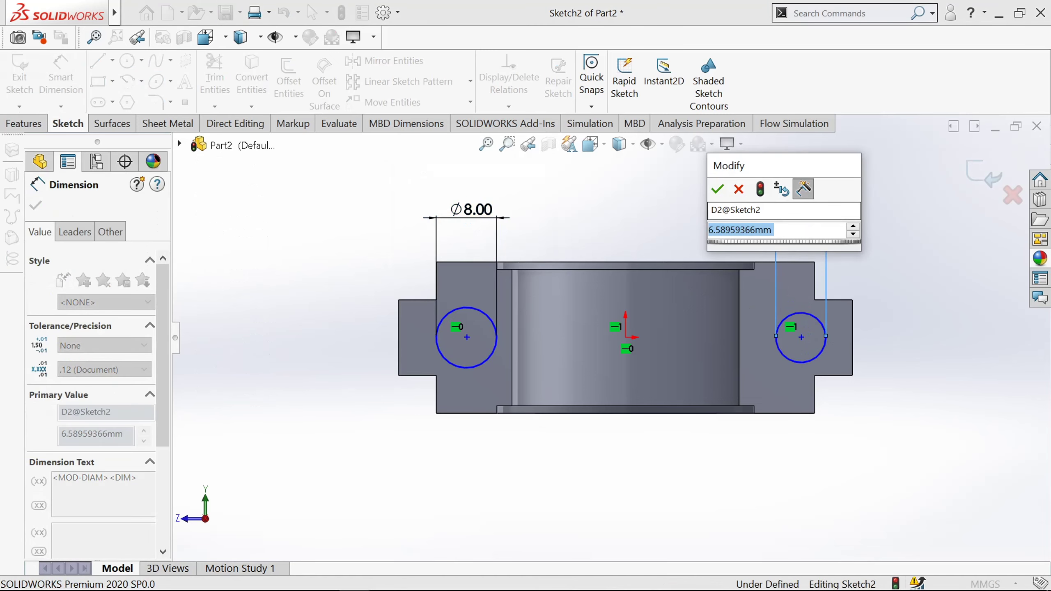
pyautogui.write('8')
pyautogui.press('Return')
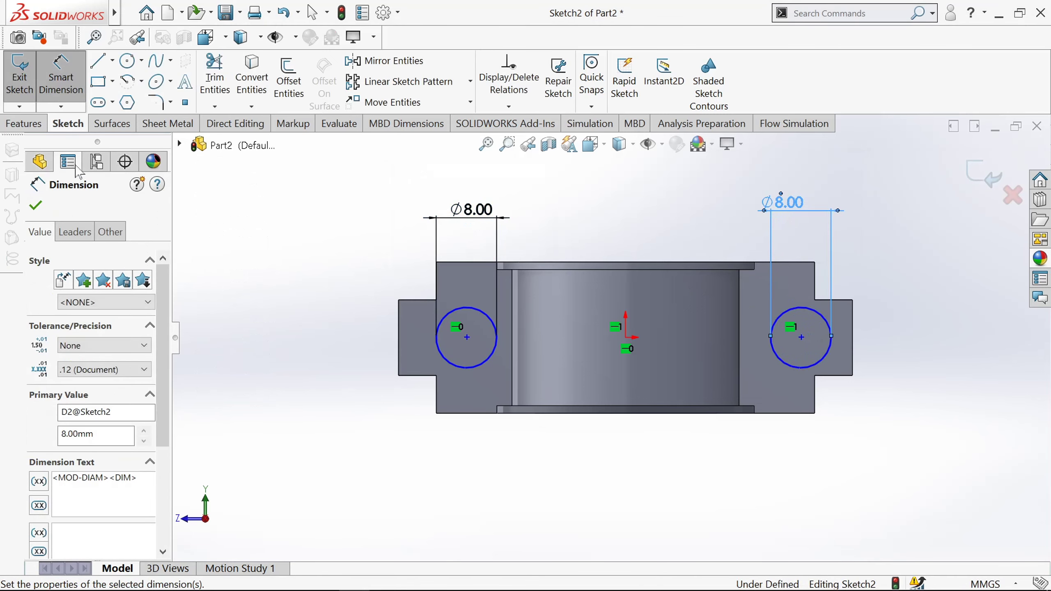
pyautogui.press('Escape')
pyautogui.press('Escape')
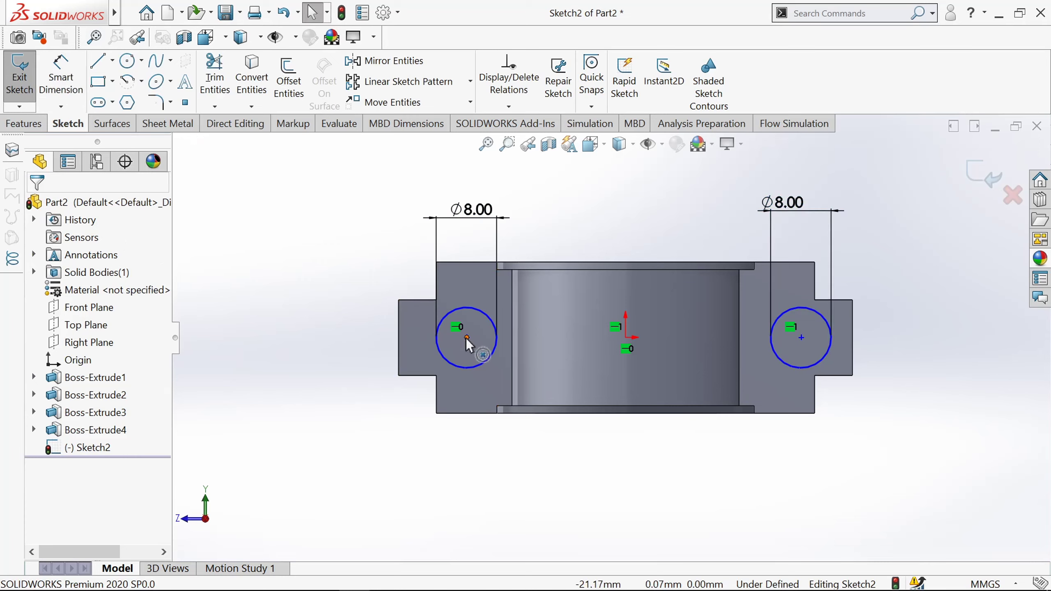
# Set the centre-to-centre hole spacing to 50 mm
pyautogui.click(50, 78)
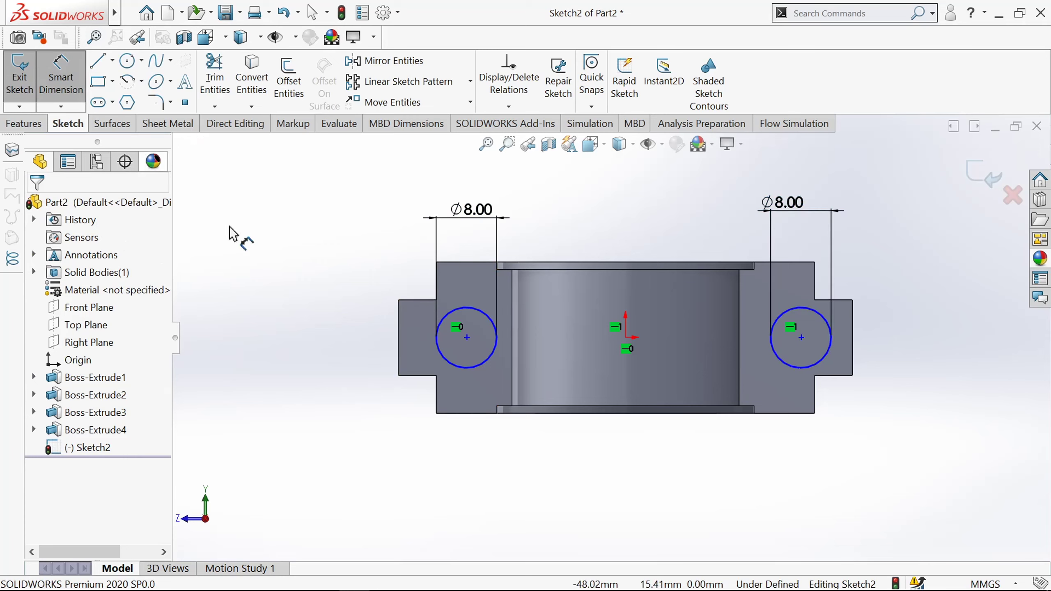
pyautogui.click(467, 338)
pyautogui.click(802, 338)
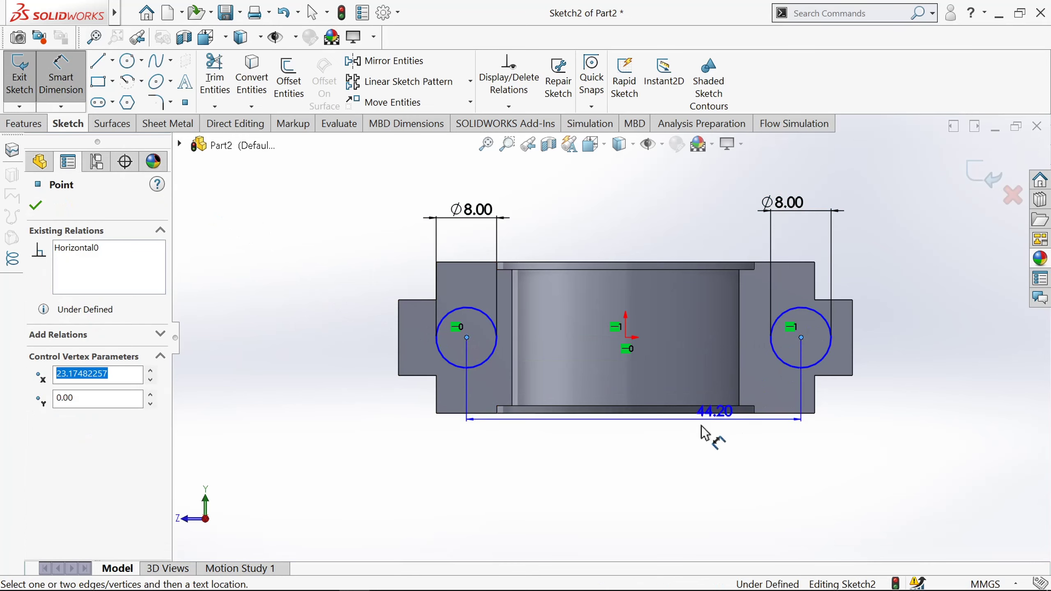
pyautogui.click(670, 470)
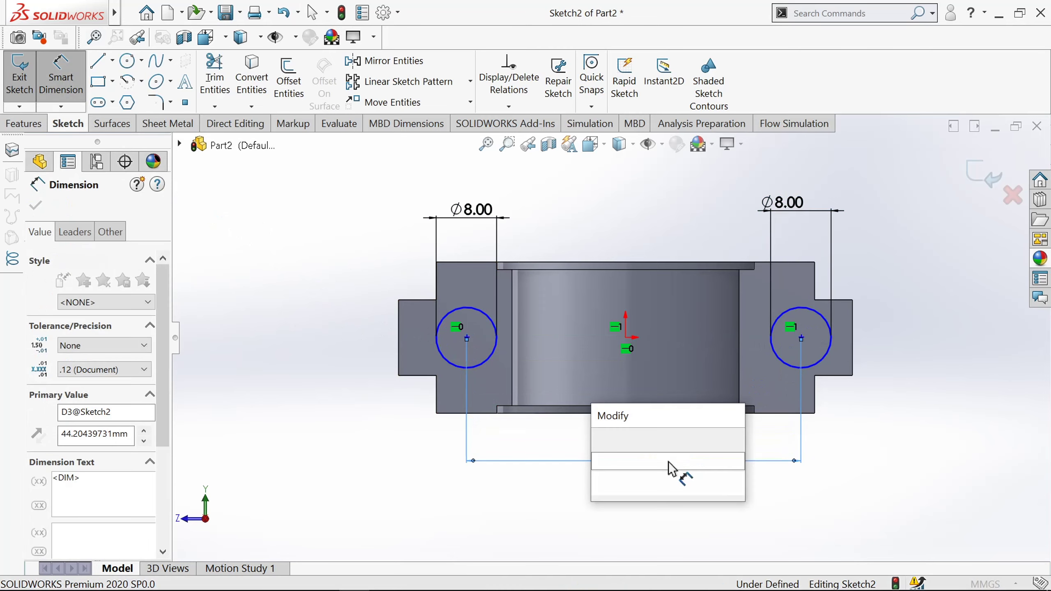
pyautogui.write('50')
pyautogui.press('Return')
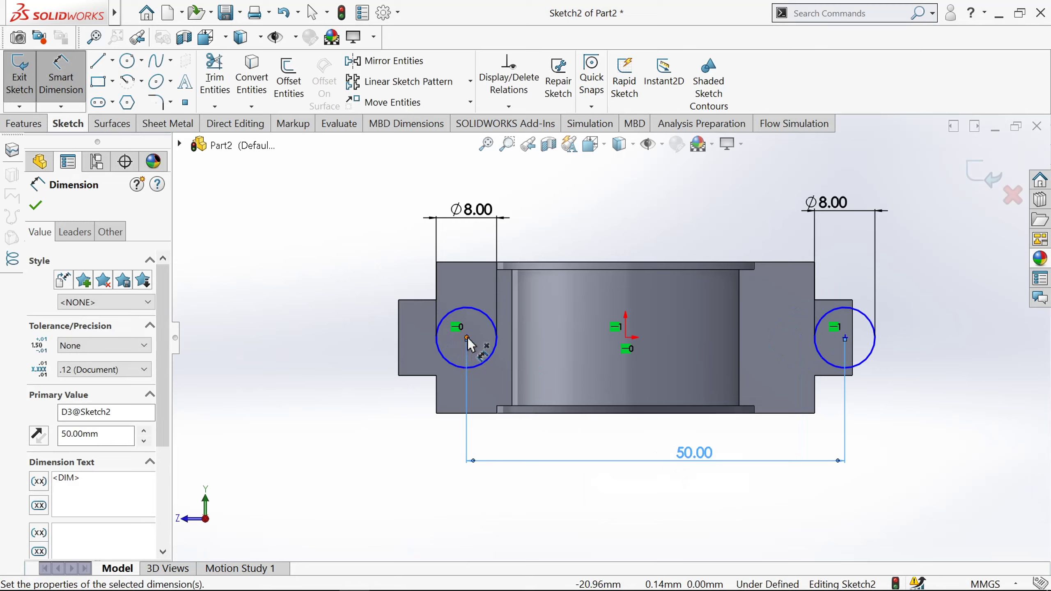
# Dimension the left hole centre 25 mm from the origin
pyautogui.click(627, 338)
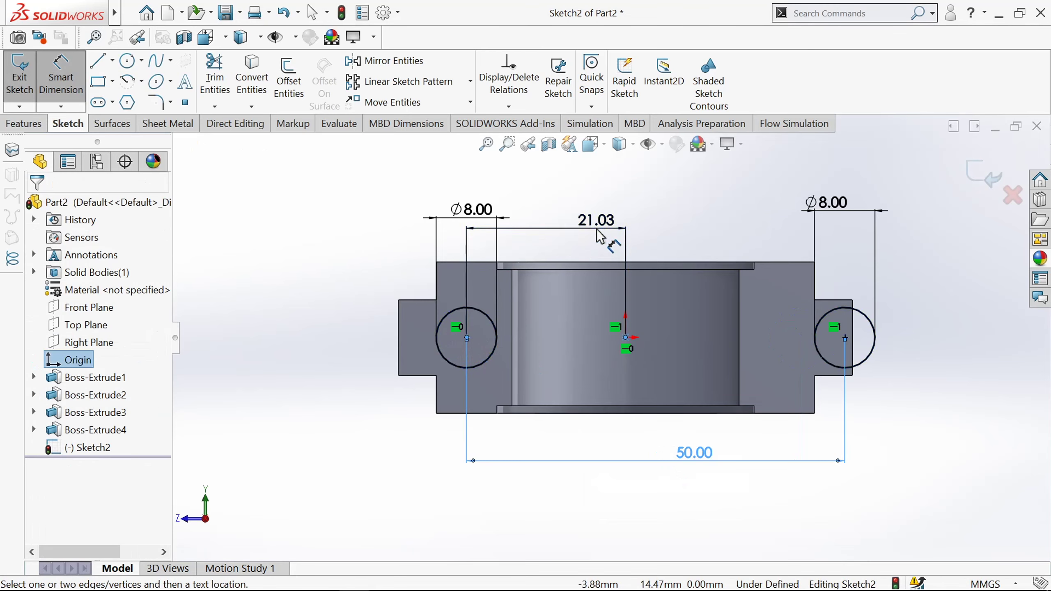
pyautogui.click(600, 237)
pyautogui.write('25')
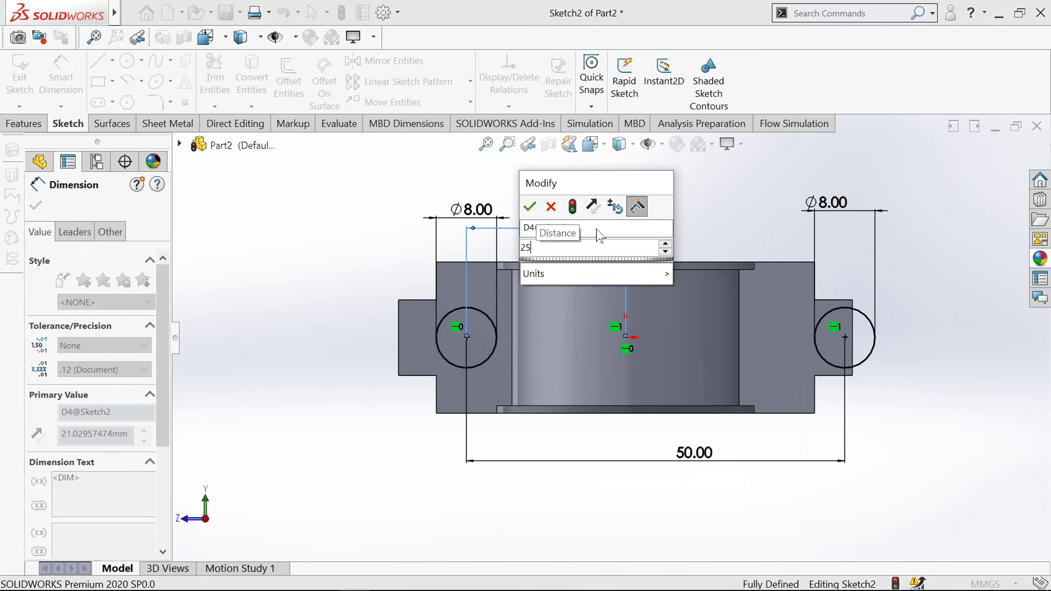
pyautogui.press('Return')
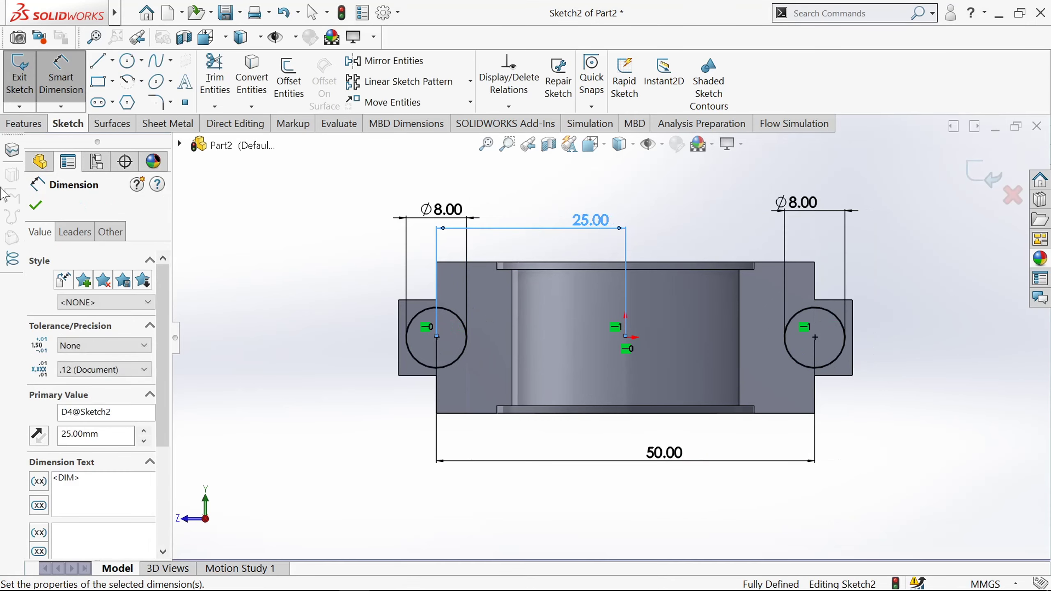
pyautogui.click(37, 205)
# Extruded-cut the two Ø8 circles 8 mm deep (Blind) as bolt holes
pyautogui.click(25, 124)
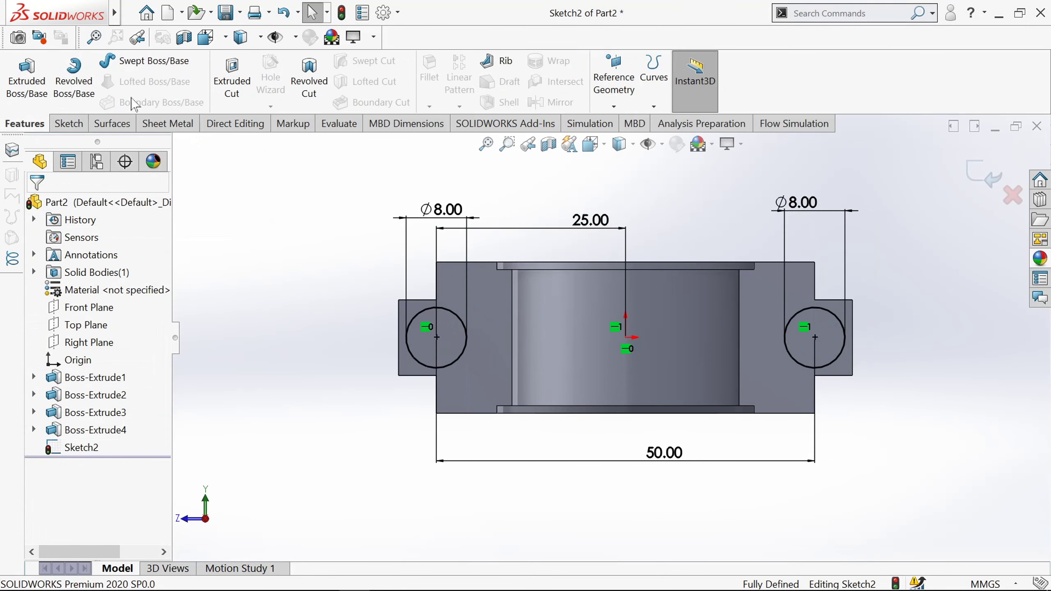
pyautogui.click(224, 93)
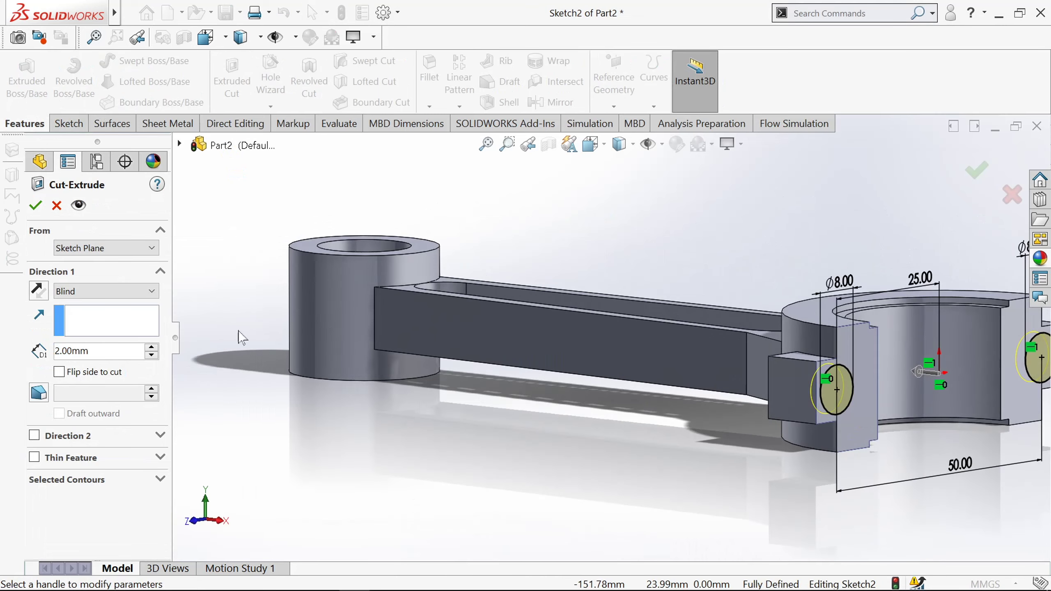
pyautogui.click(130, 355)
pyautogui.write('8')
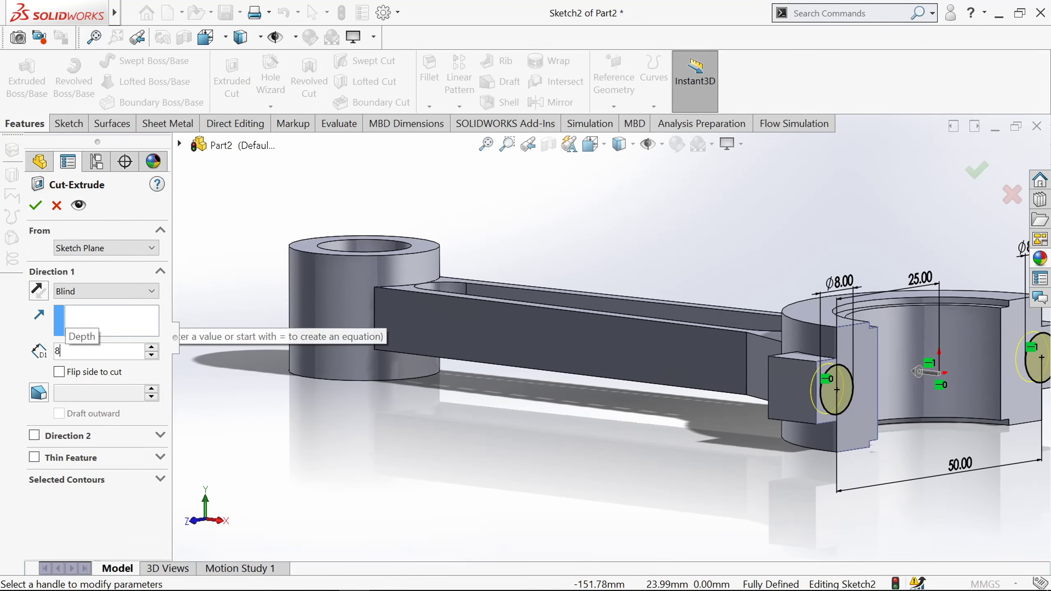
pyautogui.press('Return')
pyautogui.click(35, 206)
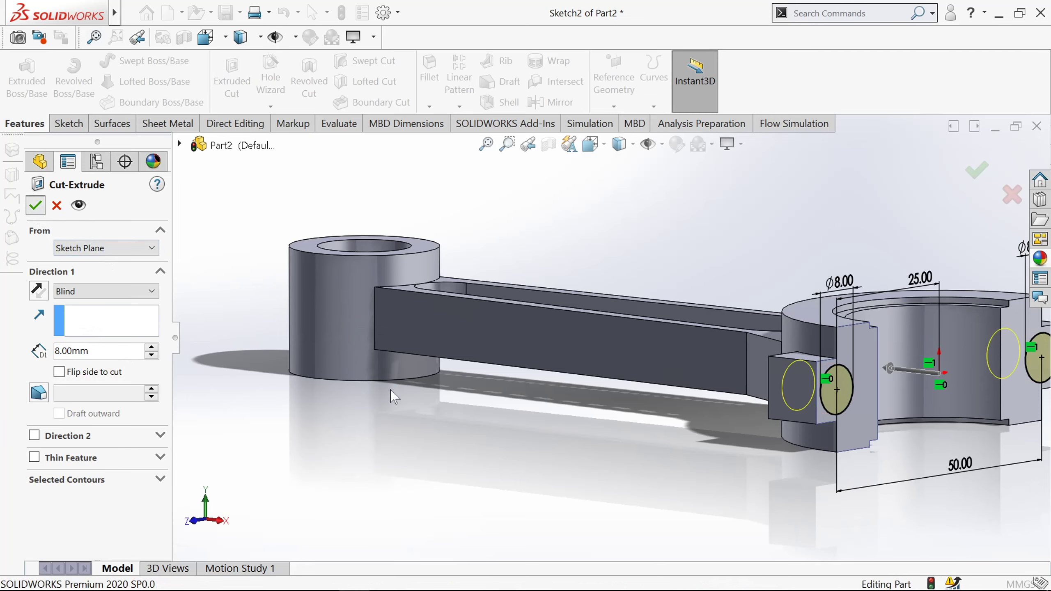
pyautogui.scroll(3, 391, 390)
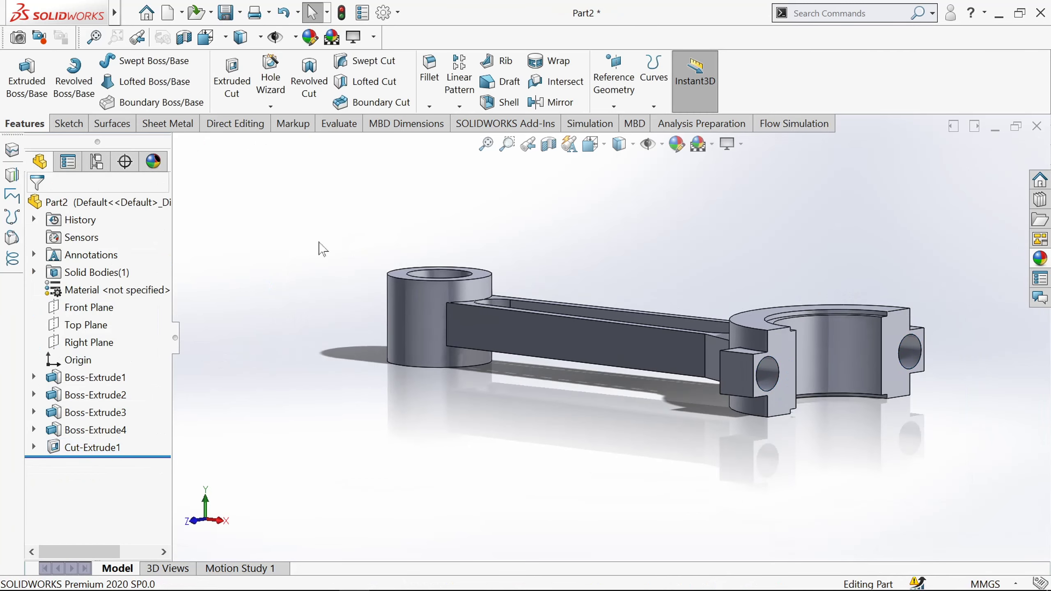
# Start a fillet and select the six edges where the beam meets both ends
pyautogui.click(433, 88)
pyautogui.moveTo(412, 237); pyautogui.dragTo(463, 284, button='middle')
pyautogui.scroll(-2, 668, 365)
pyautogui.scroll(-3, 715, 362)
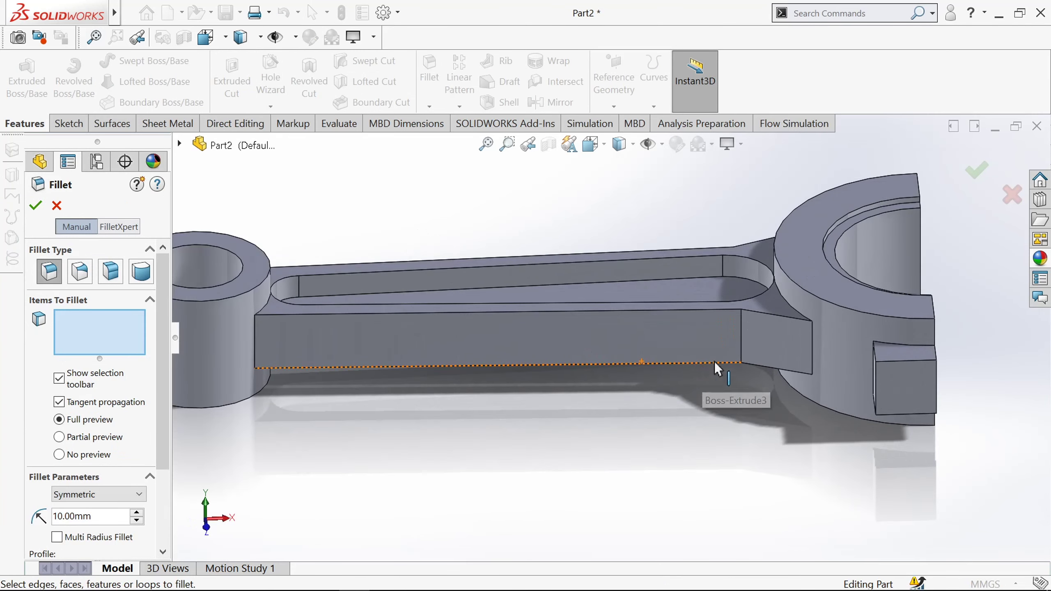
pyautogui.click(741, 337)
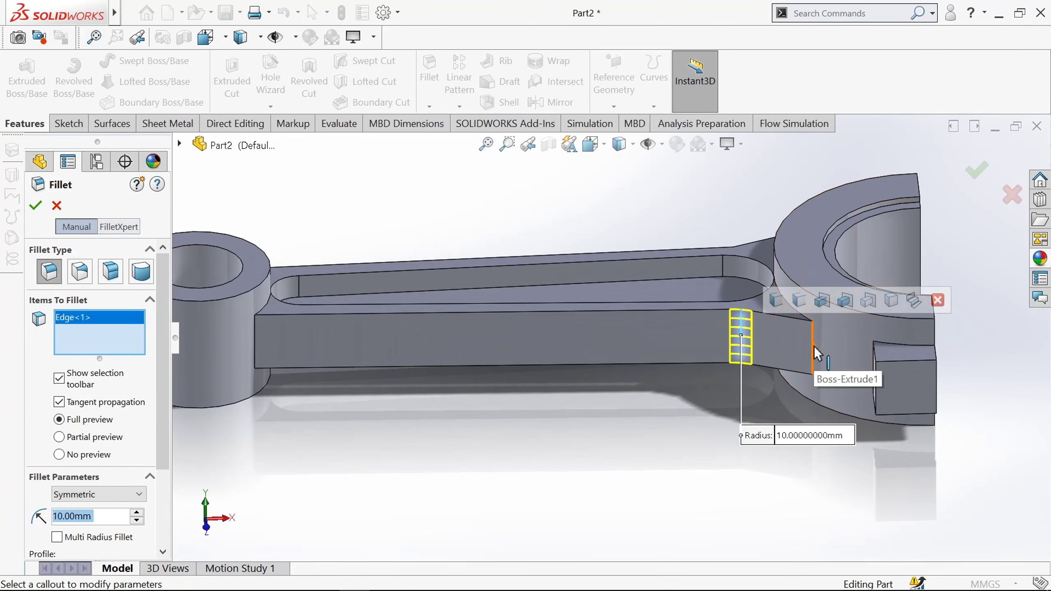
pyautogui.click(813, 347)
pyautogui.moveTo(681, 410)
pyautogui.mouseDown(button='middle')
pyautogui.moveTo(589, 433)
pyautogui.moveTo(339, 407)
pyautogui.mouseUp(button='middle')
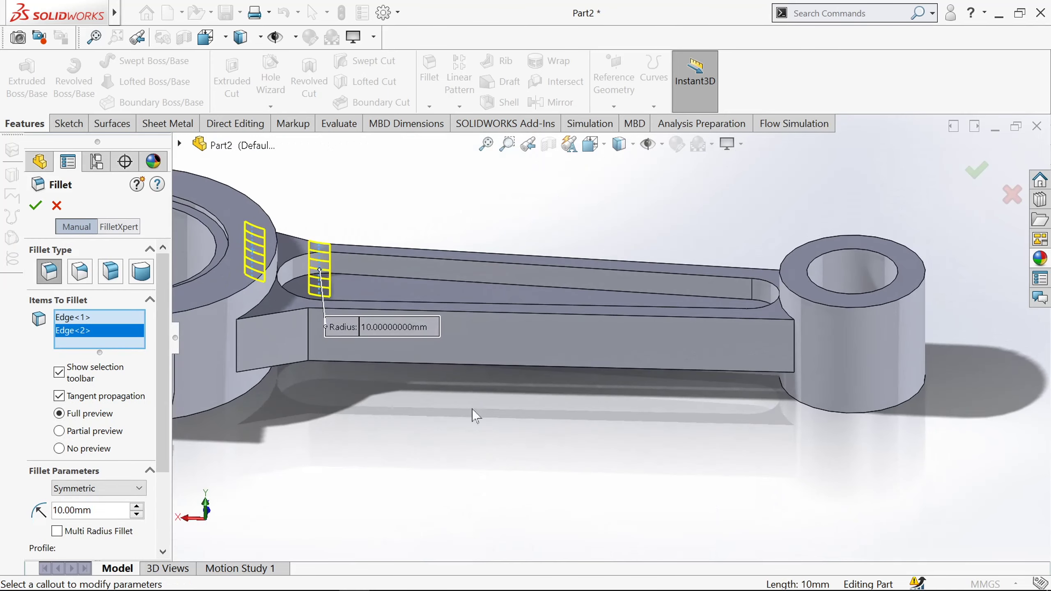
pyautogui.click(239, 344)
pyautogui.click(311, 342)
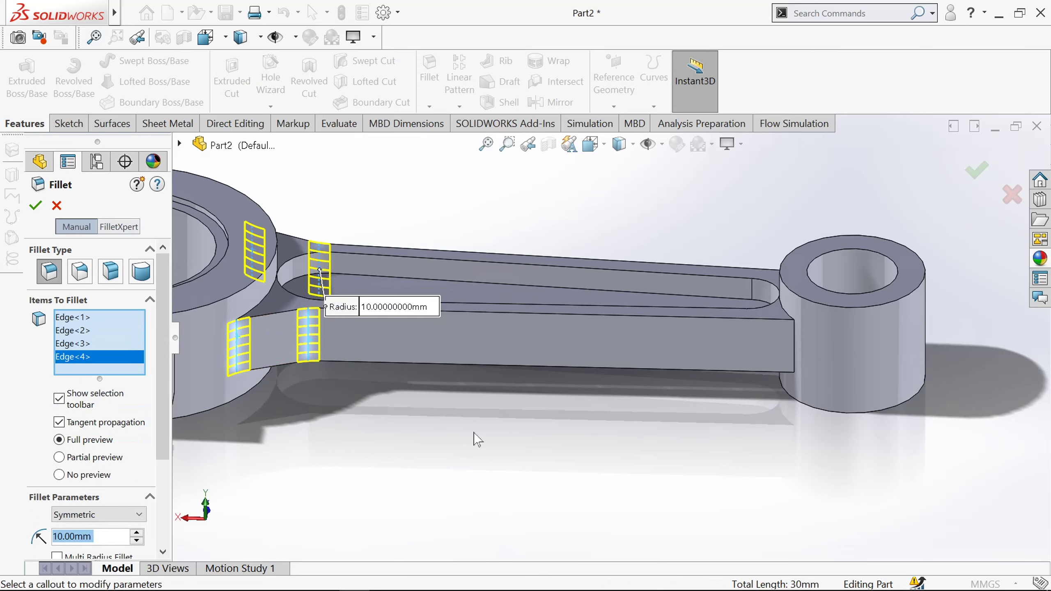
pyautogui.moveTo(474, 437); pyautogui.dragTo(820, 318, button='middle')
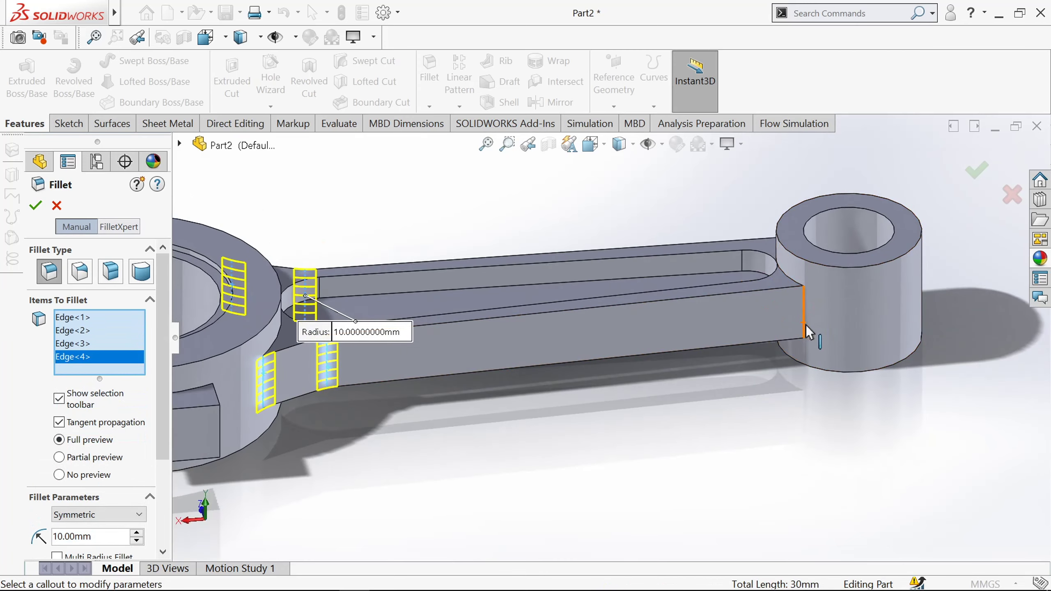
pyautogui.click(805, 328)
pyautogui.moveTo(781, 357)
pyautogui.mouseDown(button='middle')
pyautogui.moveTo(664, 399)
pyautogui.moveTo(561, 380)
pyautogui.mouseUp(button='middle')
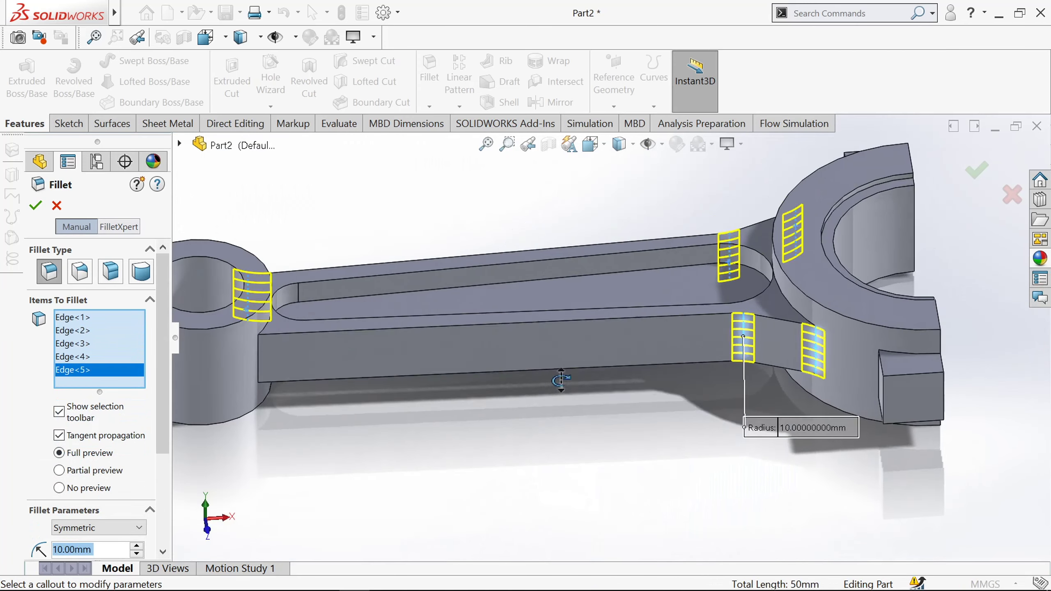
pyautogui.click(259, 365)
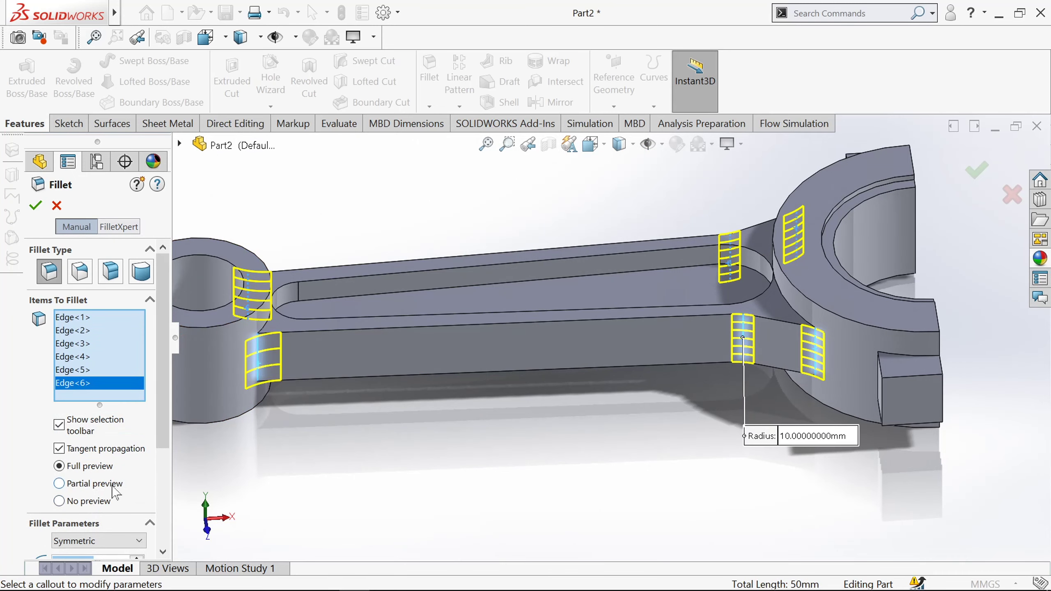
# Set the fillet radius to 2 mm and accept Fillet1
pyautogui.scroll(-3, 160, 438)
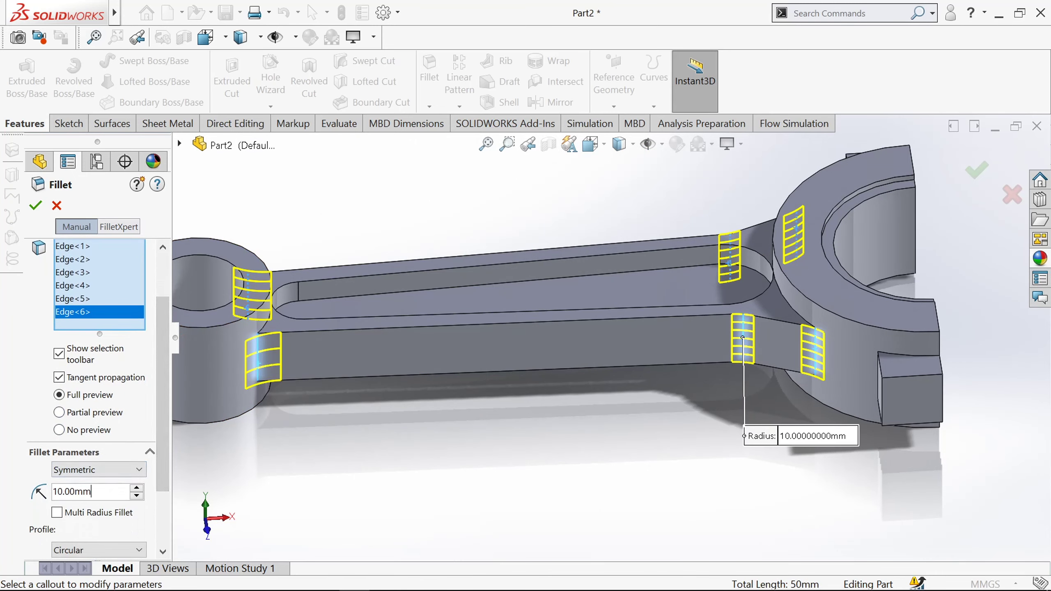
pyautogui.click(89, 491)
pyautogui.write('2')
pyautogui.press('Return')
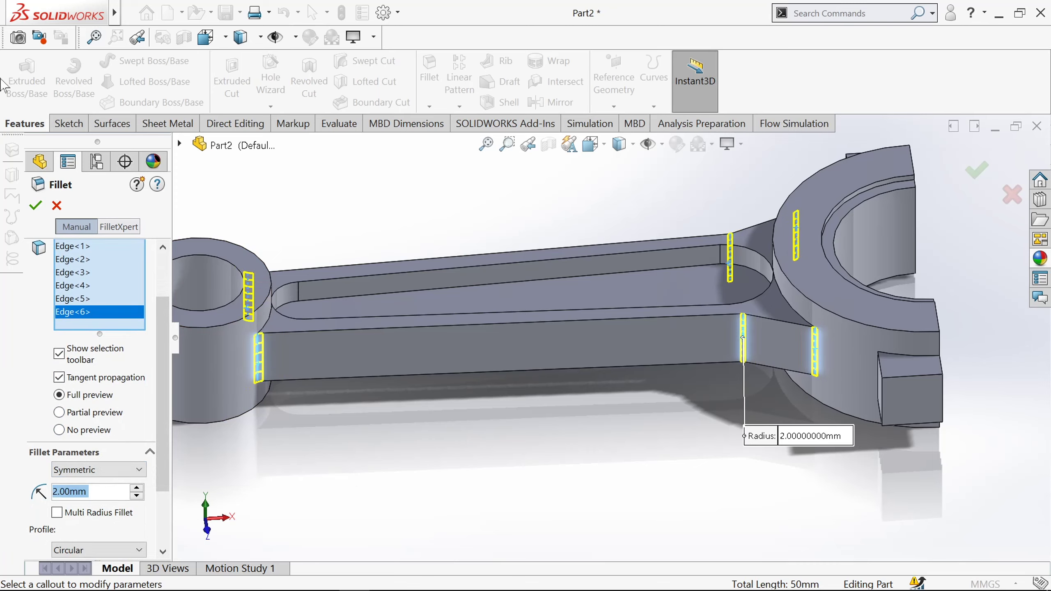
pyautogui.click(35, 205)
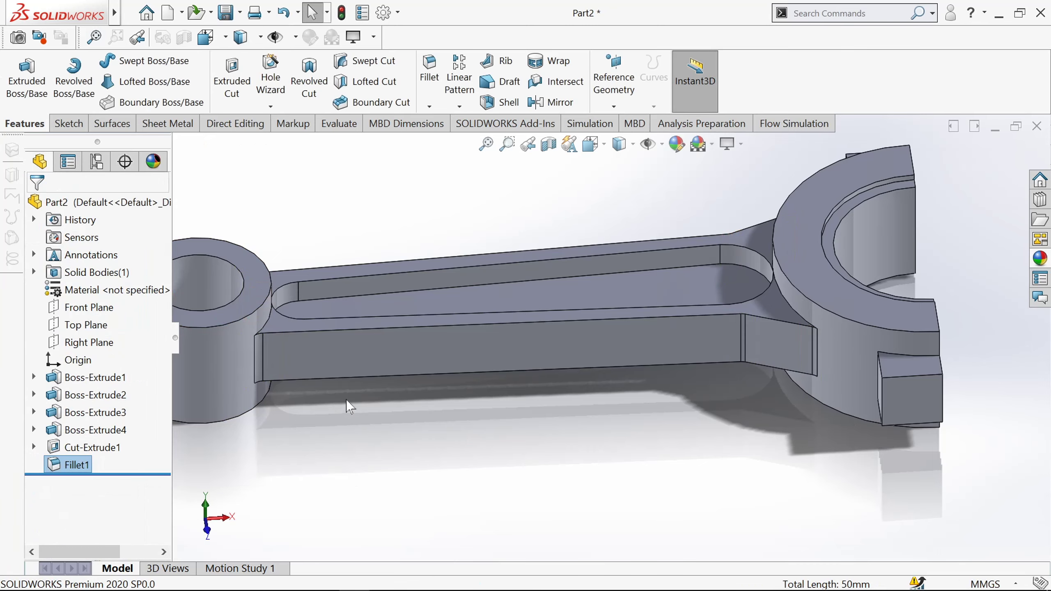
# Start a second fillet on the upper and lower big-end bore edges
pyautogui.moveTo(347, 399)
pyautogui.mouseDown(button='middle')
pyautogui.moveTo(561, 410)
pyautogui.moveTo(563, 423)
pyautogui.moveTo(425, 458)
pyautogui.moveTo(491, 465)
pyautogui.mouseUp(button='middle')
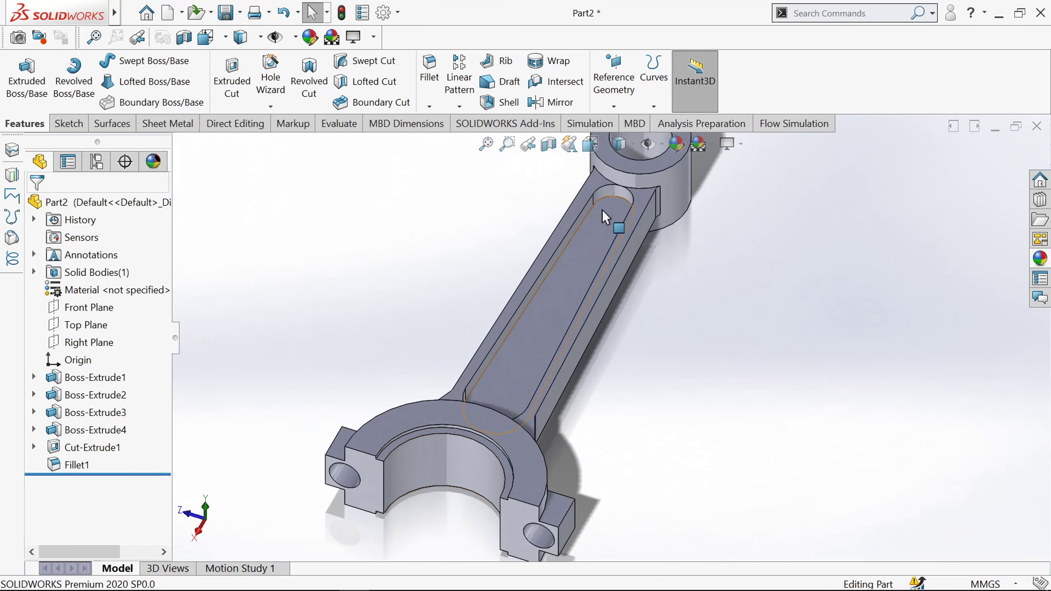
pyautogui.click(435, 86)
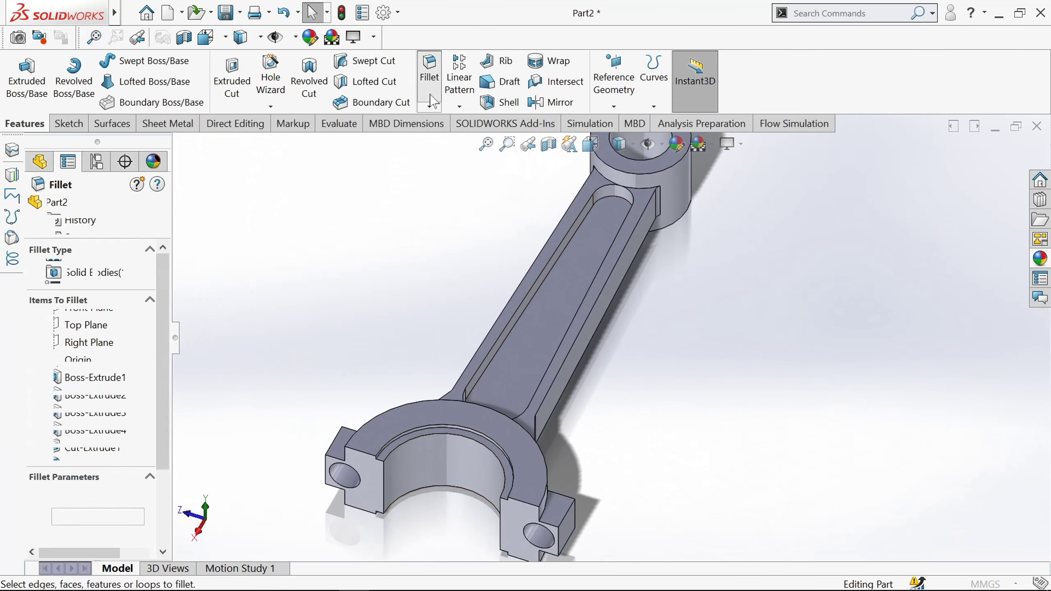
pyautogui.scroll(-2, 439, 476)
pyautogui.scroll(-2, 439, 476)
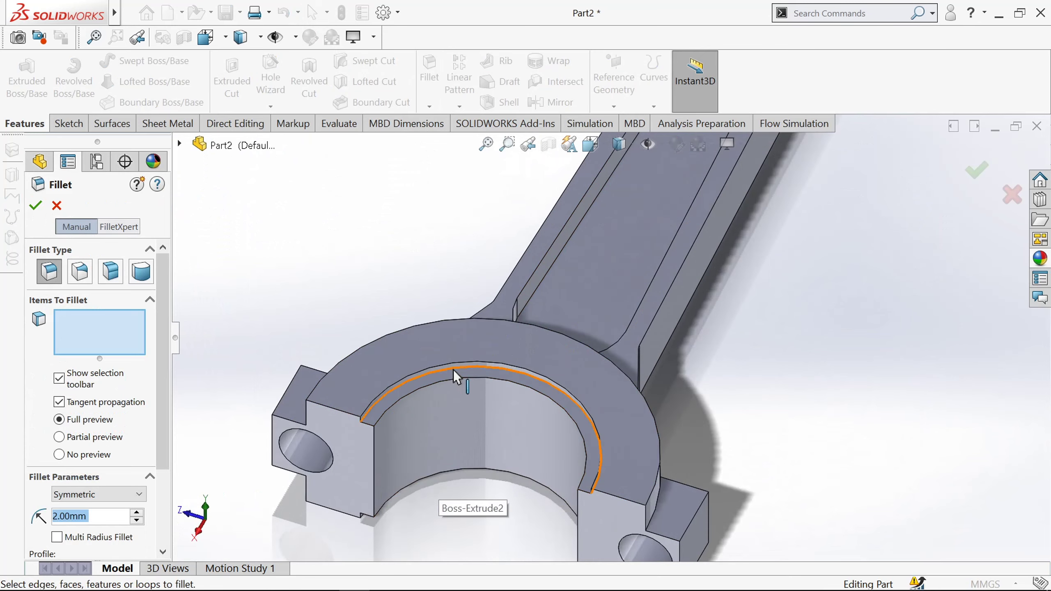
pyautogui.click(453, 370)
pyautogui.moveTo(453, 416)
pyautogui.mouseDown(button='middle')
pyautogui.moveTo(459, 477)
pyautogui.moveTo(439, 431)
pyautogui.moveTo(411, 265)
pyautogui.mouseUp(button='middle')
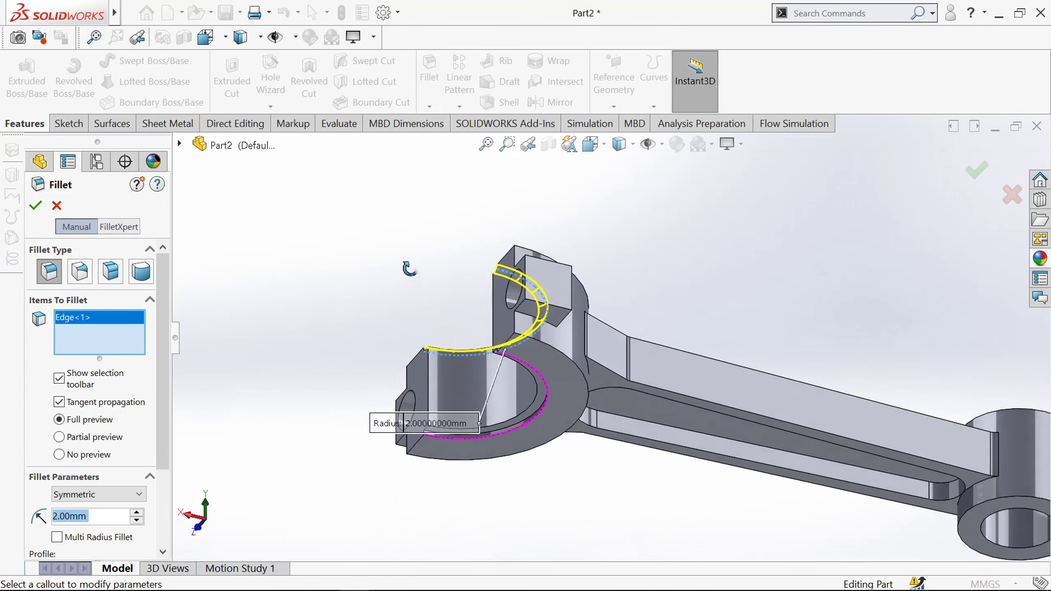
pyautogui.scroll(-2, 500, 427)
pyautogui.click(501, 433)
pyautogui.write('1')
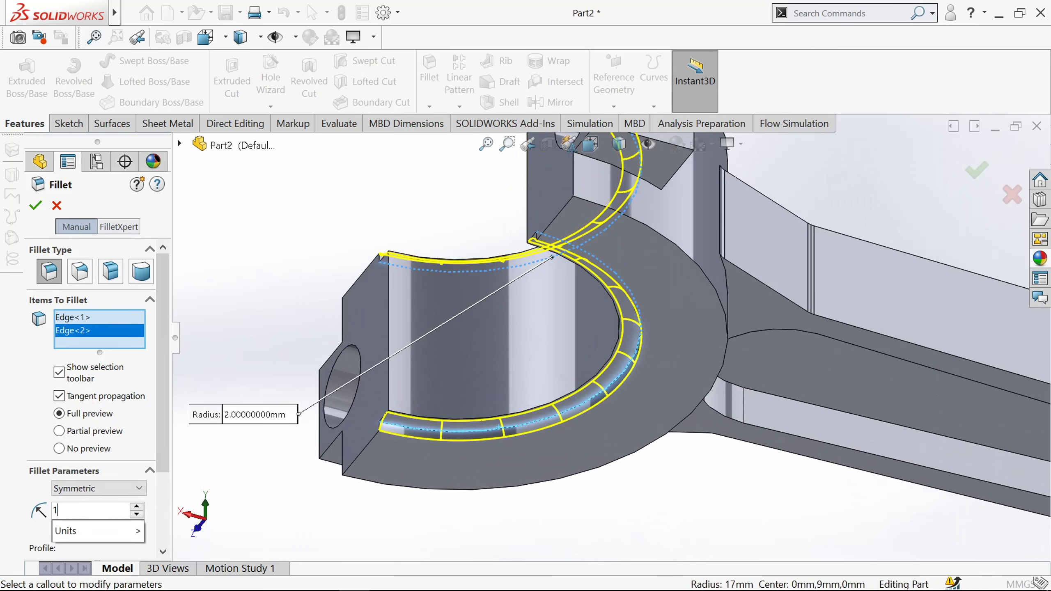
# Finish Fillet2 at 1 mm radius and select the whole part
pyautogui.scroll(-1, 92, 514)
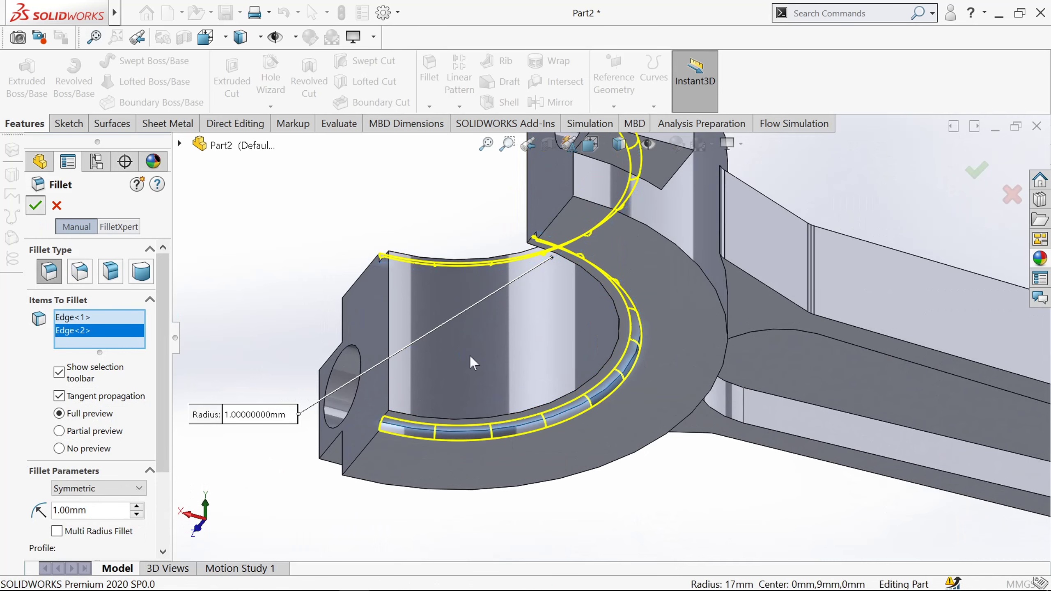
pyautogui.press('Return')
pyautogui.press('f')
pyautogui.moveTo(421, 256)
pyautogui.mouseDown(button='middle')
pyautogui.moveTo(422, 312)
pyautogui.moveTo(488, 453)
pyautogui.moveTo(390, 407)
pyautogui.moveTo(477, 410)
pyautogui.moveTo(482, 422)
pyautogui.mouseUp(button='middle')
pyautogui.click(126, 203)
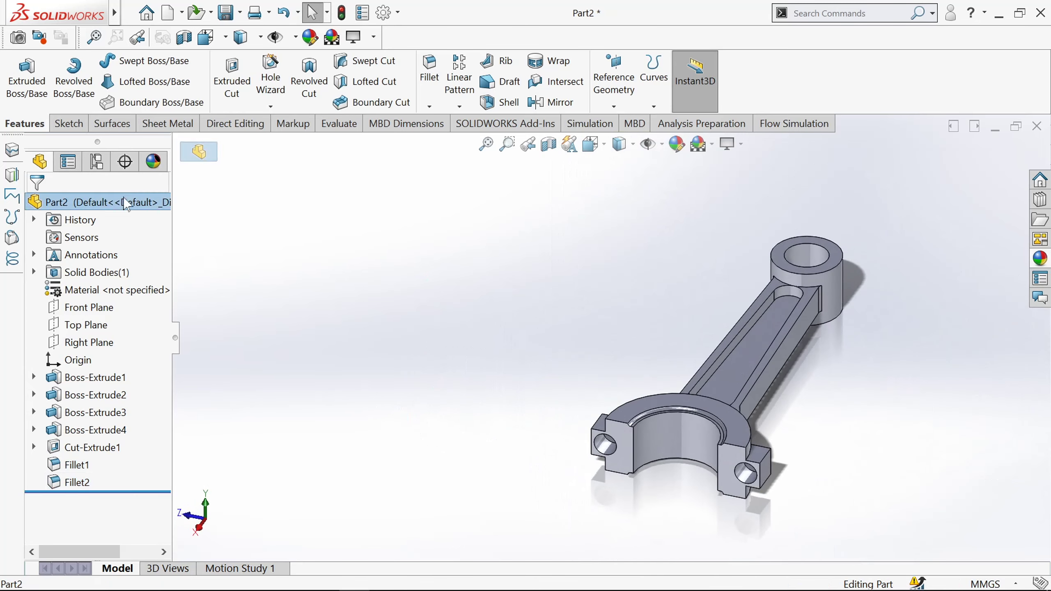
# Apply the Metal > Aluminum brushed aluminum appearance to the whole connecting rod
pyautogui.click(676, 146)
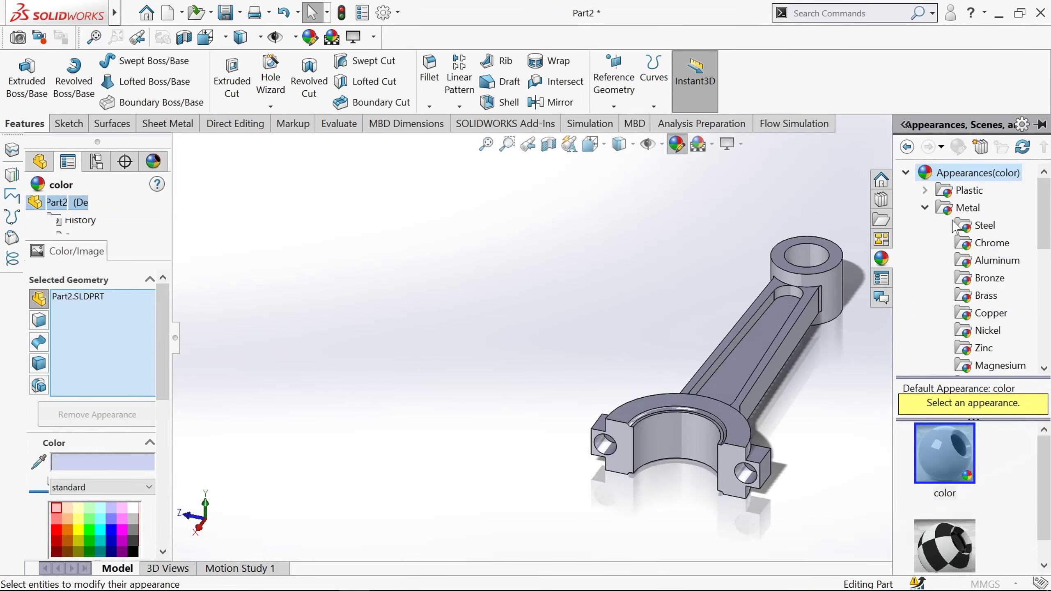
pyautogui.click(979, 264)
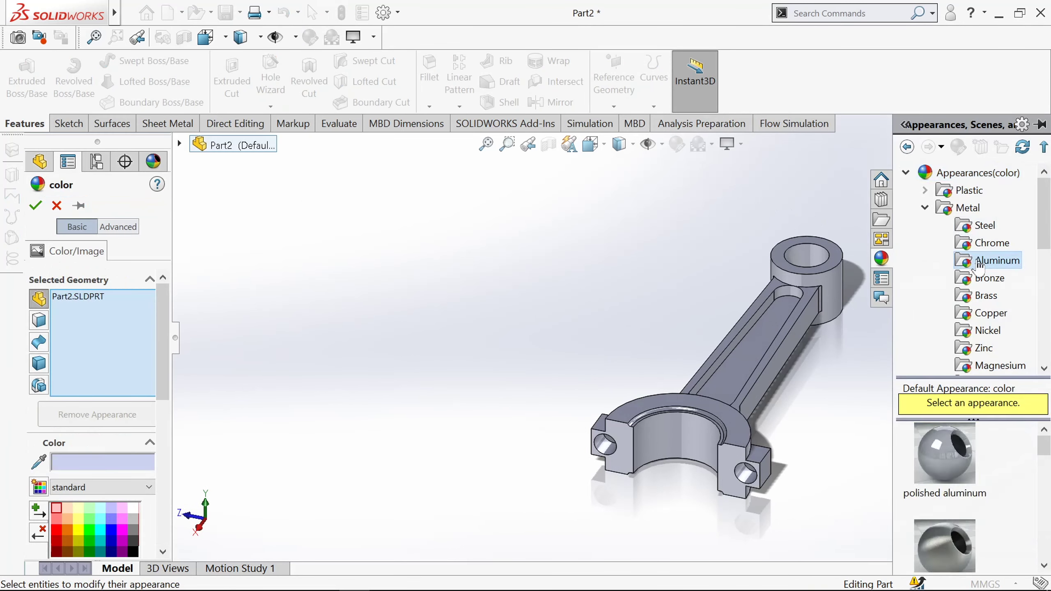
pyautogui.click(972, 536)
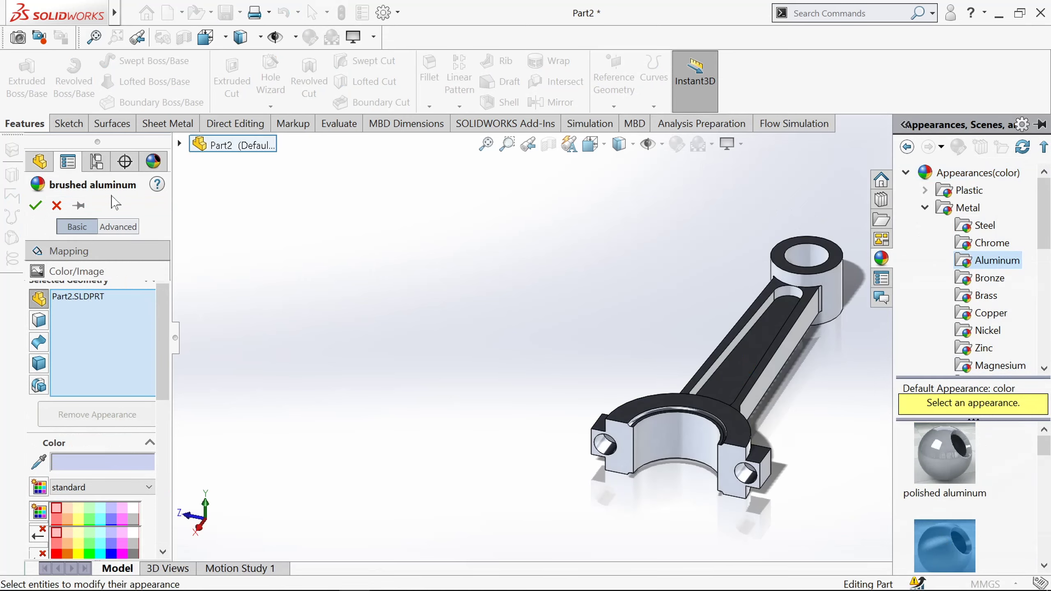
pyautogui.click(35, 205)
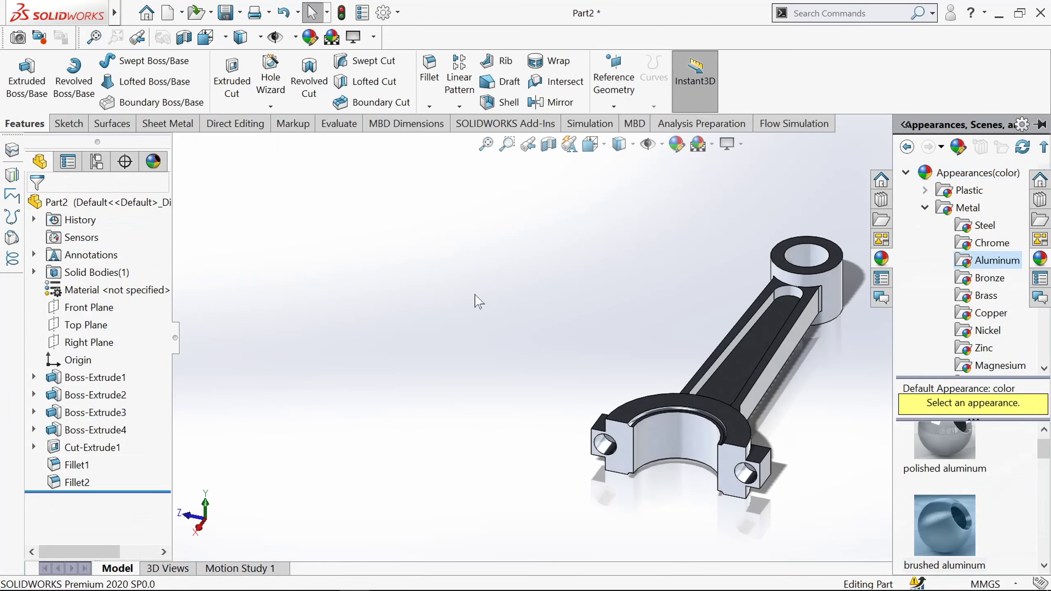